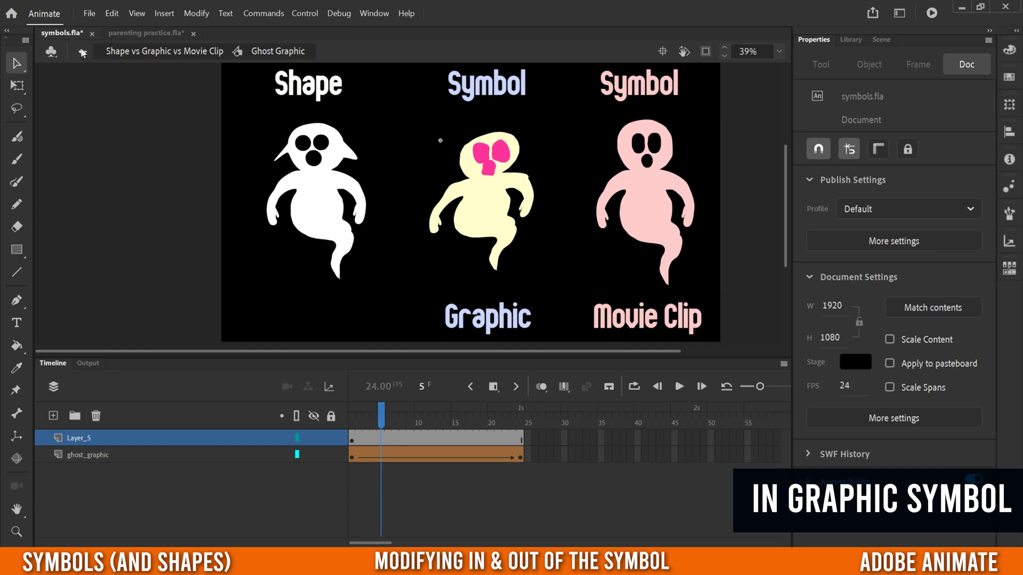
# Exit the Ghost Graphic symbol to the main timeline and scrub through the graphic and shape tweens
pyautogui.click(83, 53)
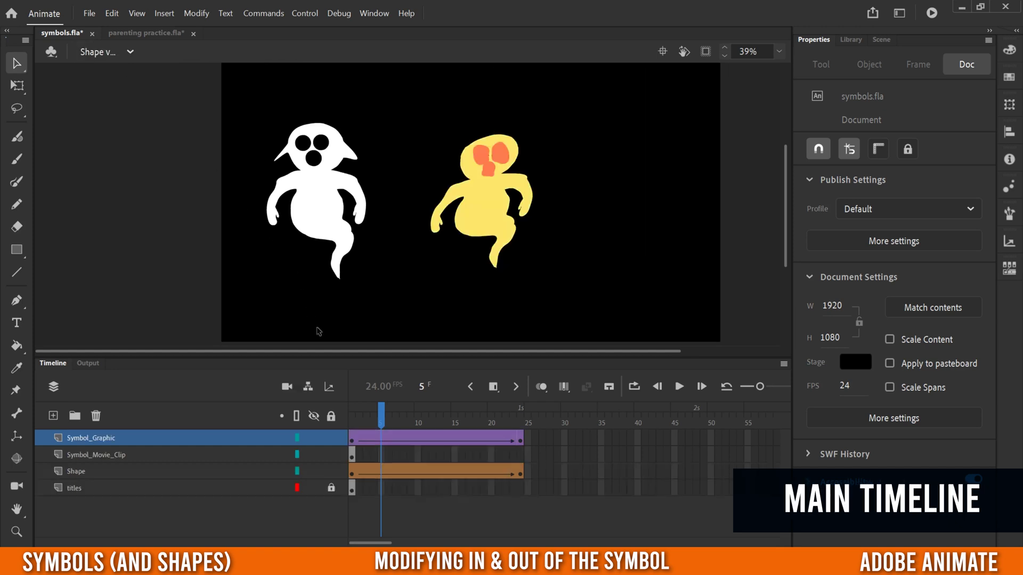
pyautogui.moveTo(382, 422); pyautogui.dragTo(490, 451)
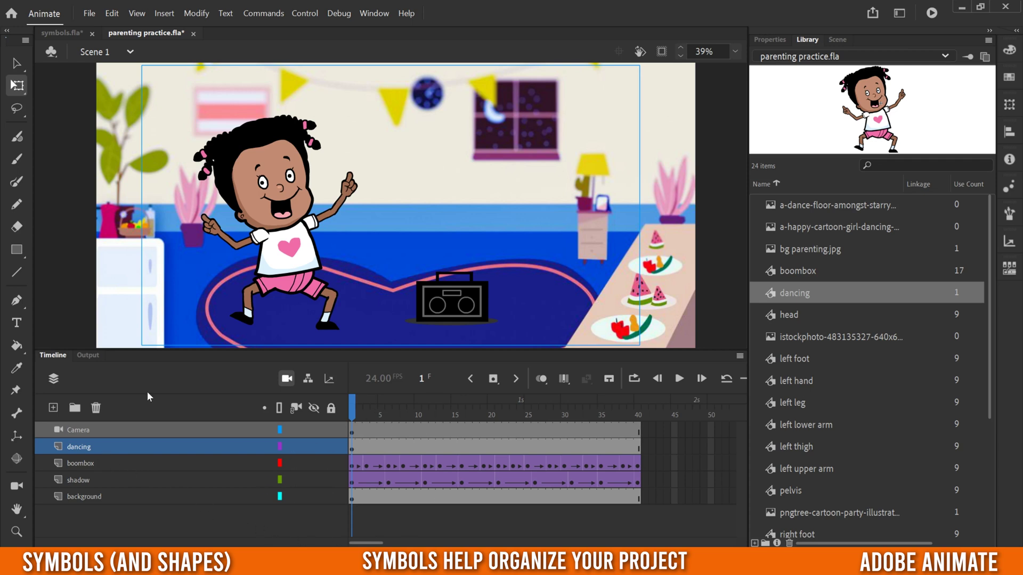
# Open the girl's dancing symbol in parenting practice.fla, enlarge the timeline to examine its body-part layers, then restore it and return to Scene 1
pyautogui.click(268, 251)
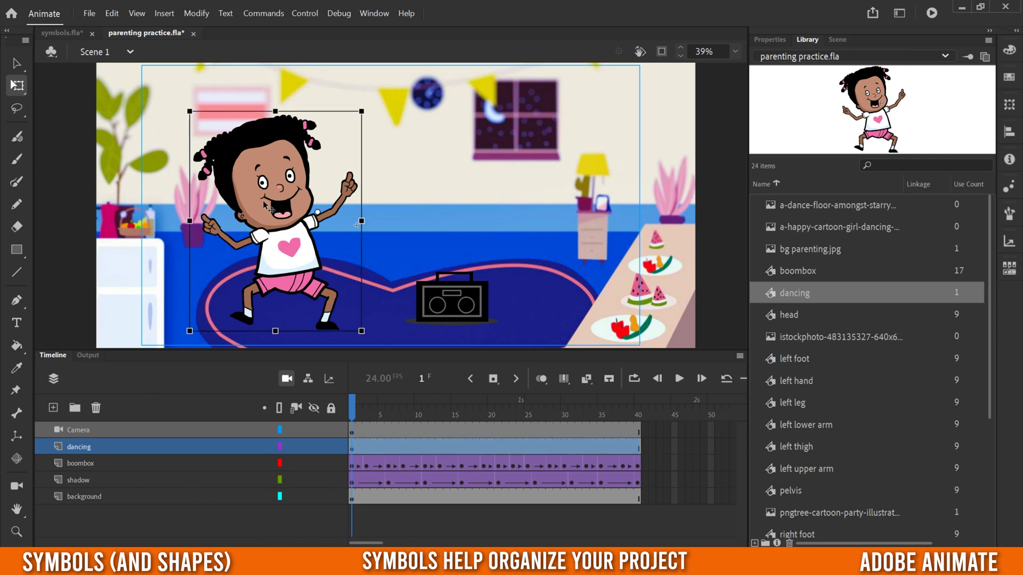
pyautogui.doubleClick(265, 203)
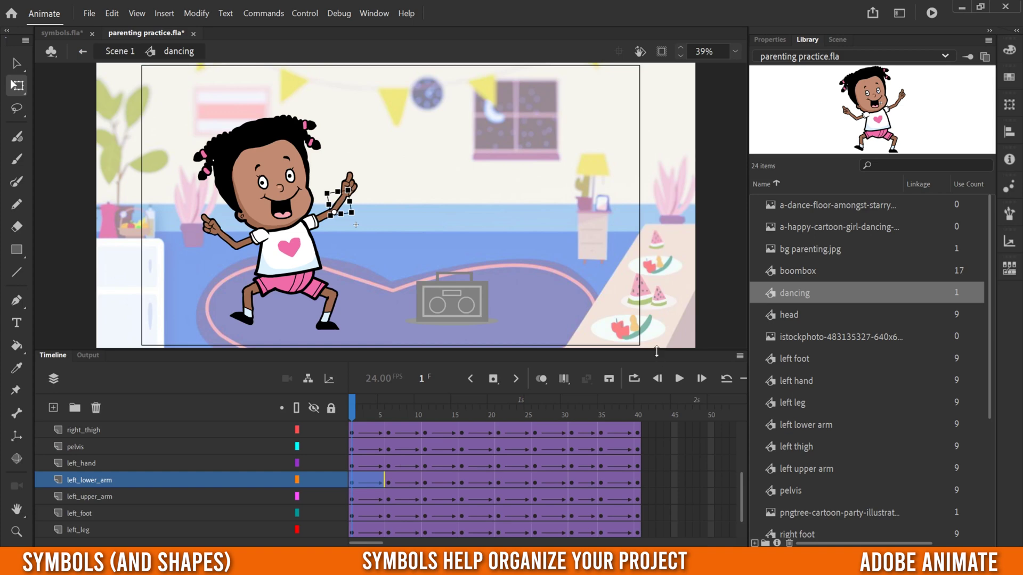
pyautogui.moveTo(656, 351); pyautogui.dragTo(647, 203)
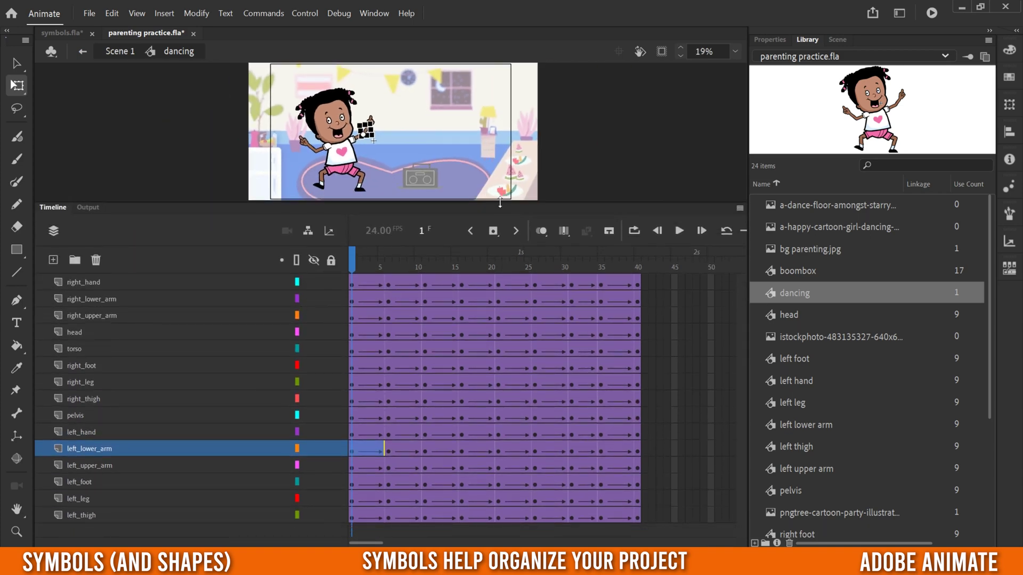
pyautogui.moveTo(498, 225); pyautogui.dragTo(497, 389)
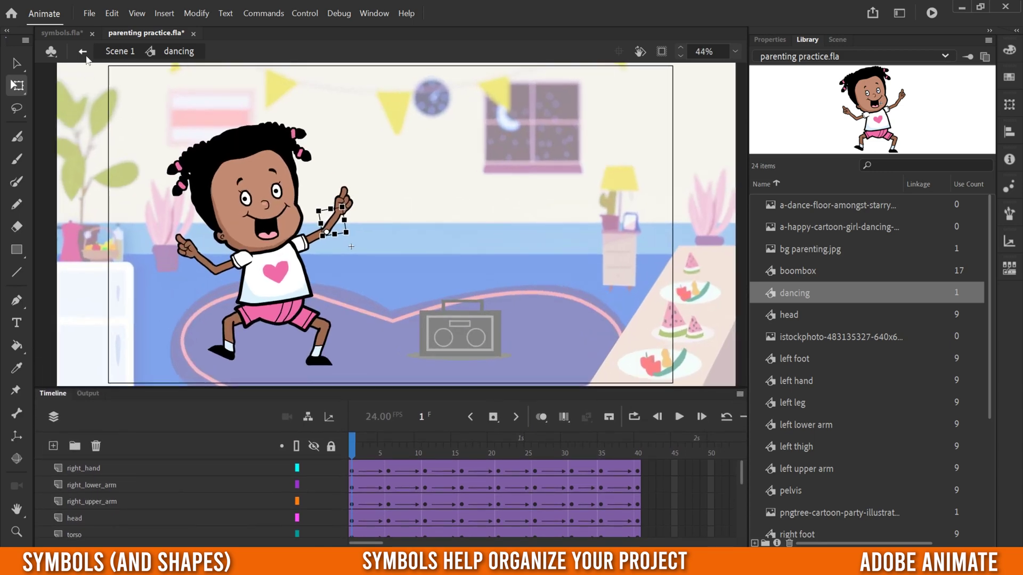
pyautogui.click(82, 52)
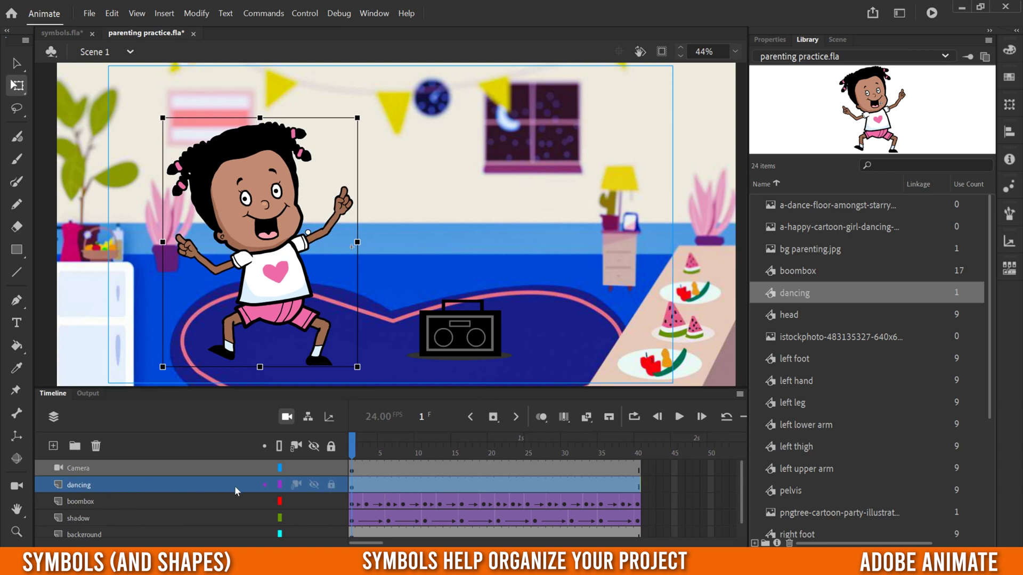
pyautogui.moveTo(451, 389); pyautogui.dragTo(450, 359)
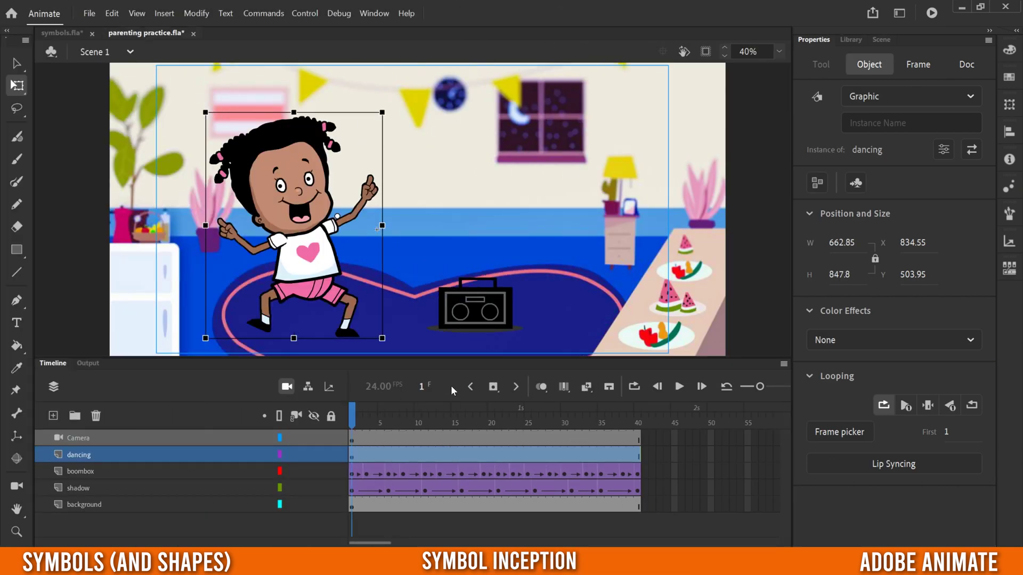
# Inside the dancing symbol, examine which body part each of the left hand, arm and foot layers holds
pyautogui.doubleClick(276, 215)
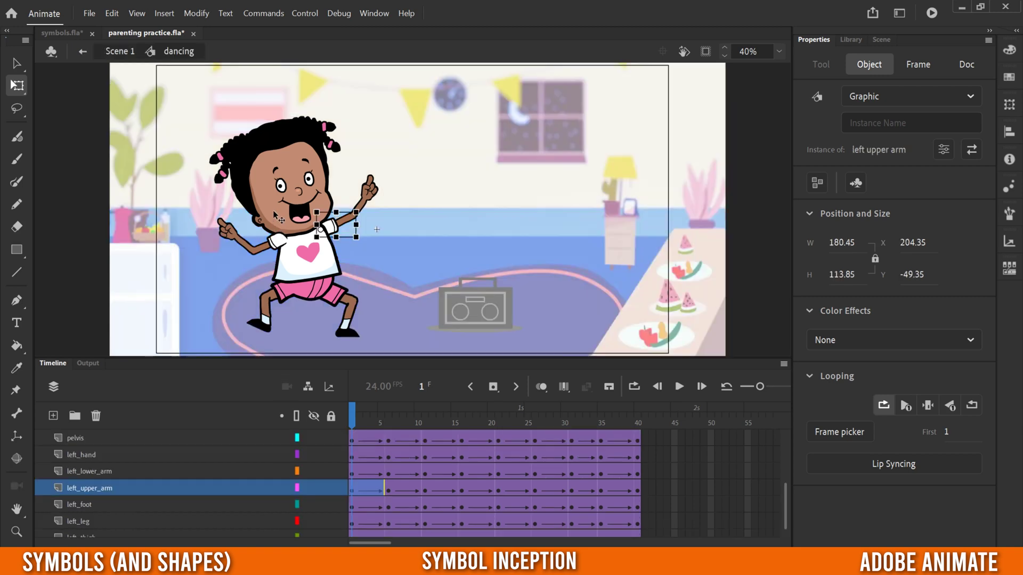
pyautogui.click(95, 452)
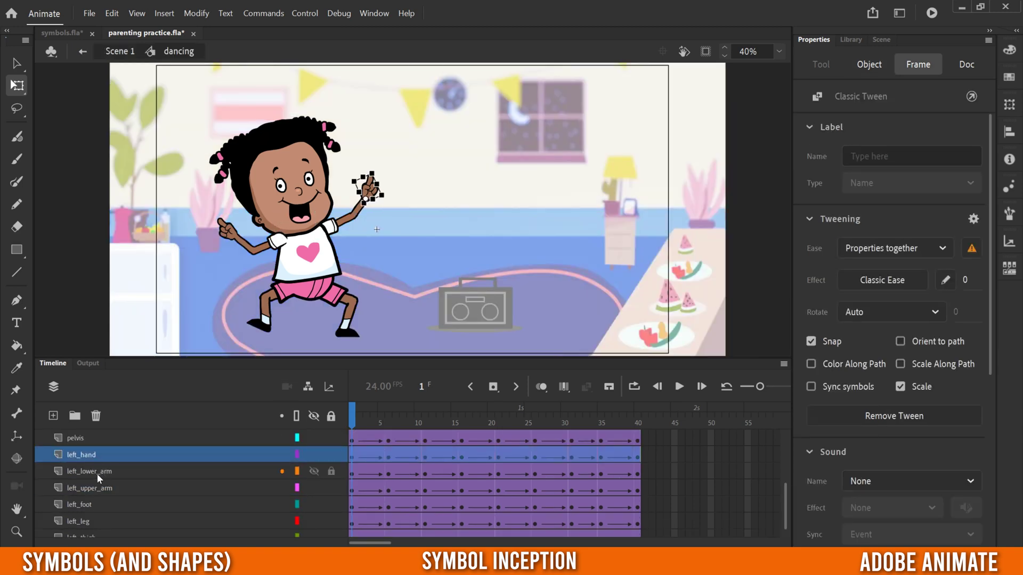
pyautogui.click(97, 473)
pyautogui.click(94, 487)
pyautogui.click(98, 506)
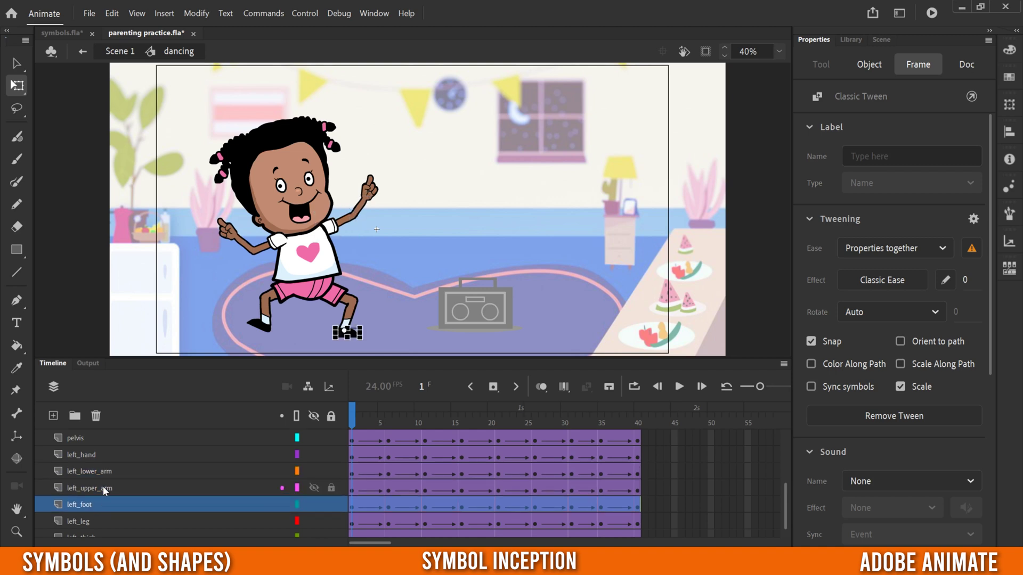
pyautogui.click(95, 471)
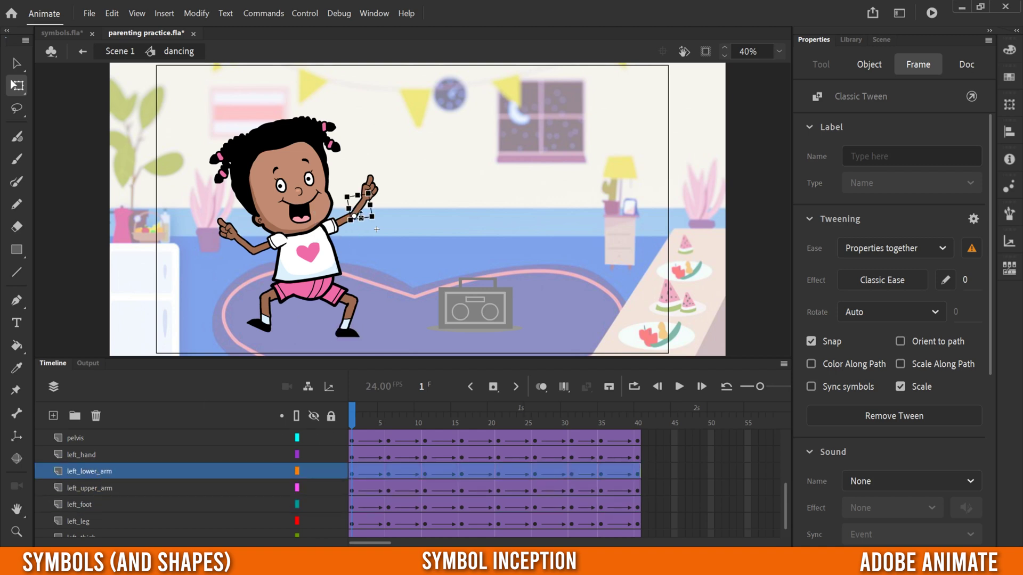
# Preview the pelvis, left upper arm, left lower arm and left leg symbols in the library
pyautogui.click(851, 39)
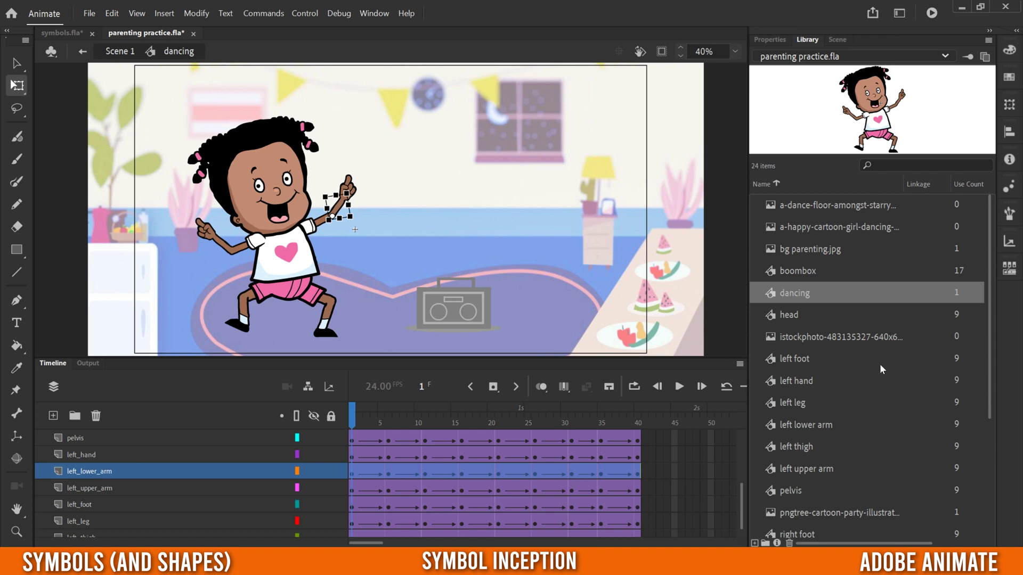
pyautogui.moveTo(987, 293); pyautogui.dragTo(989, 361)
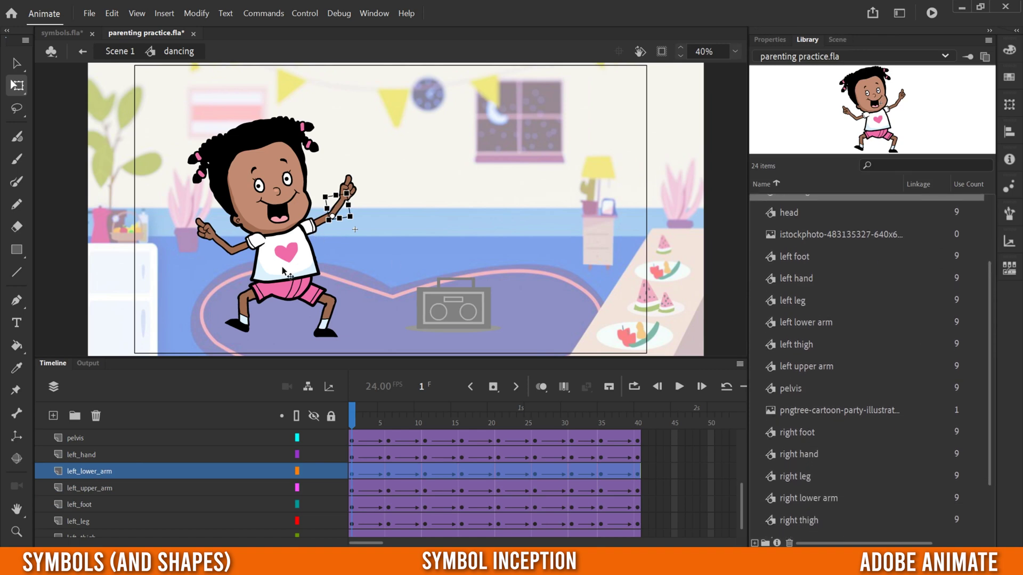
pyautogui.click(791, 388)
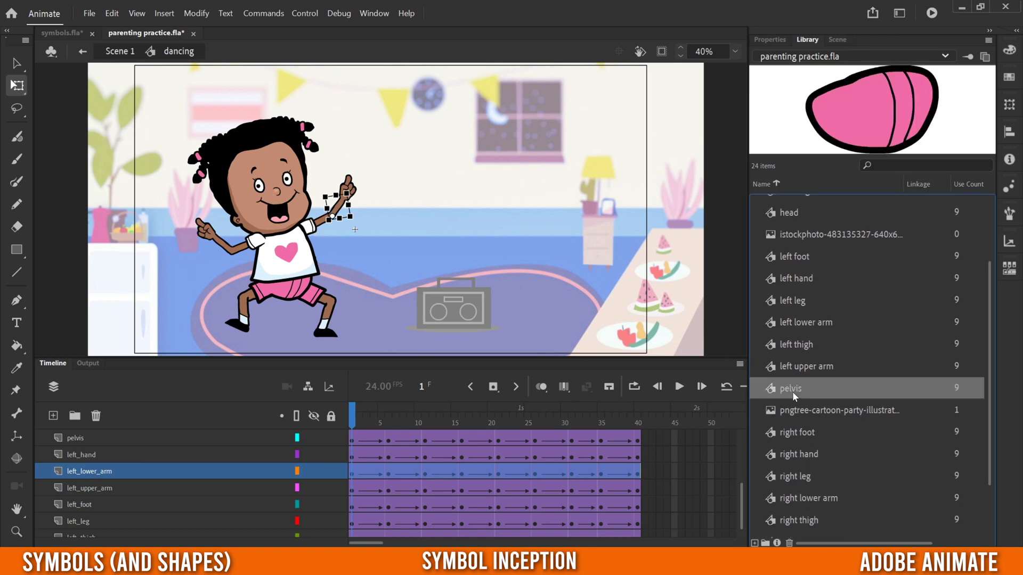
pyautogui.click(795, 366)
pyautogui.click(797, 321)
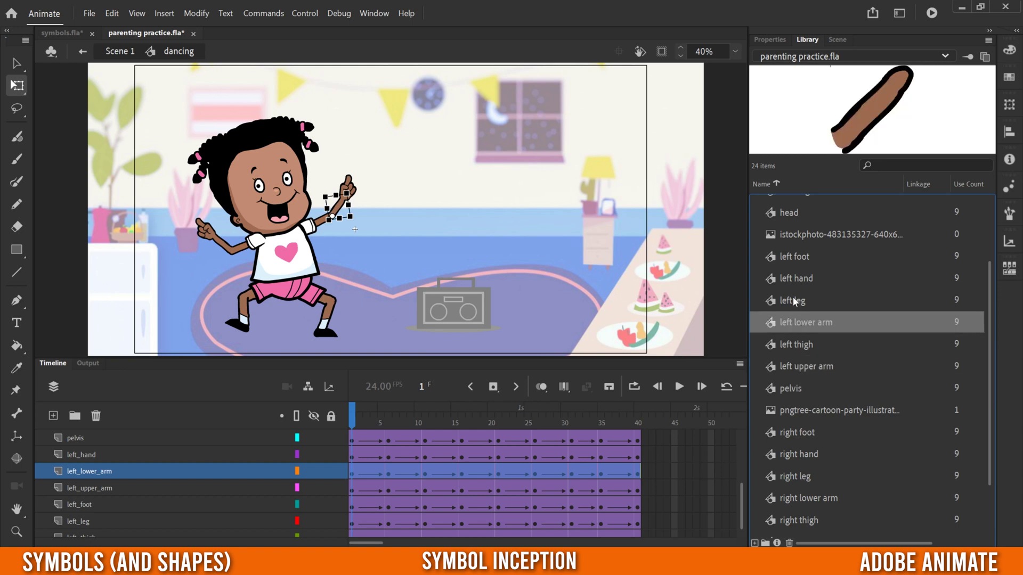
pyautogui.click(793, 302)
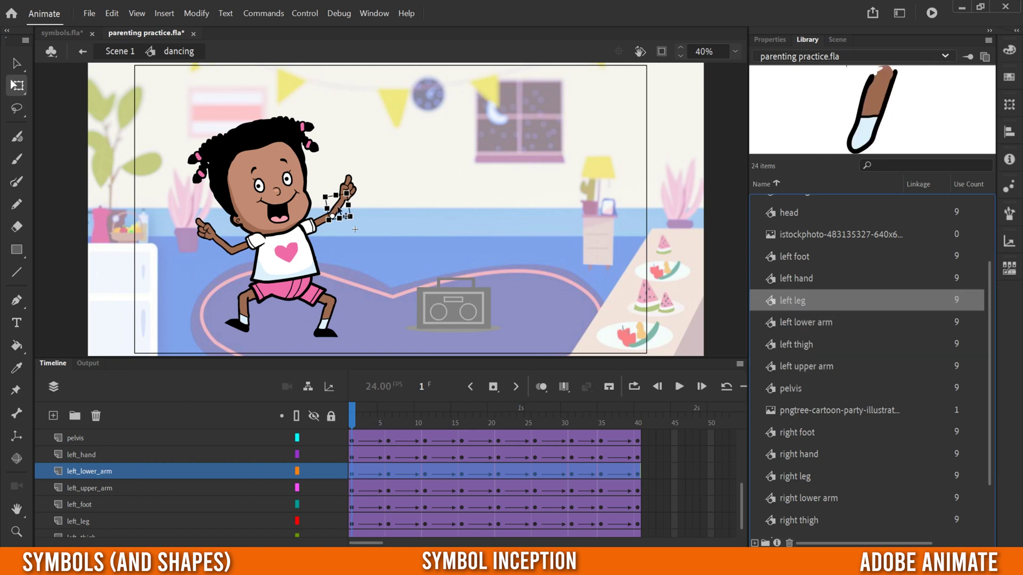
# Paint a blue dot on the shirt's heart inside the torso symbol with the Classic Brush, and return to Scene 1
pyautogui.click(277, 269)
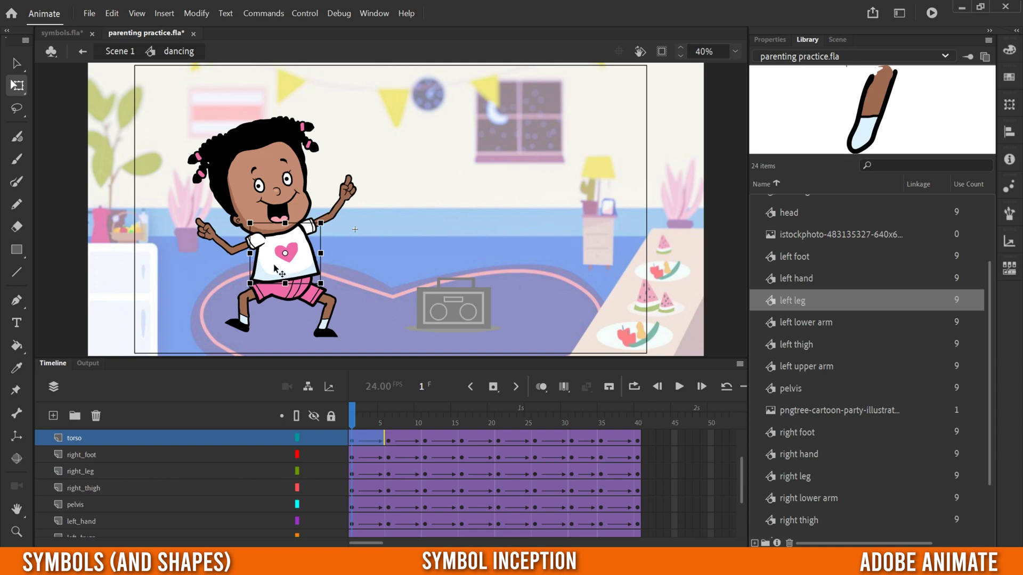
pyautogui.doubleClick(276, 269)
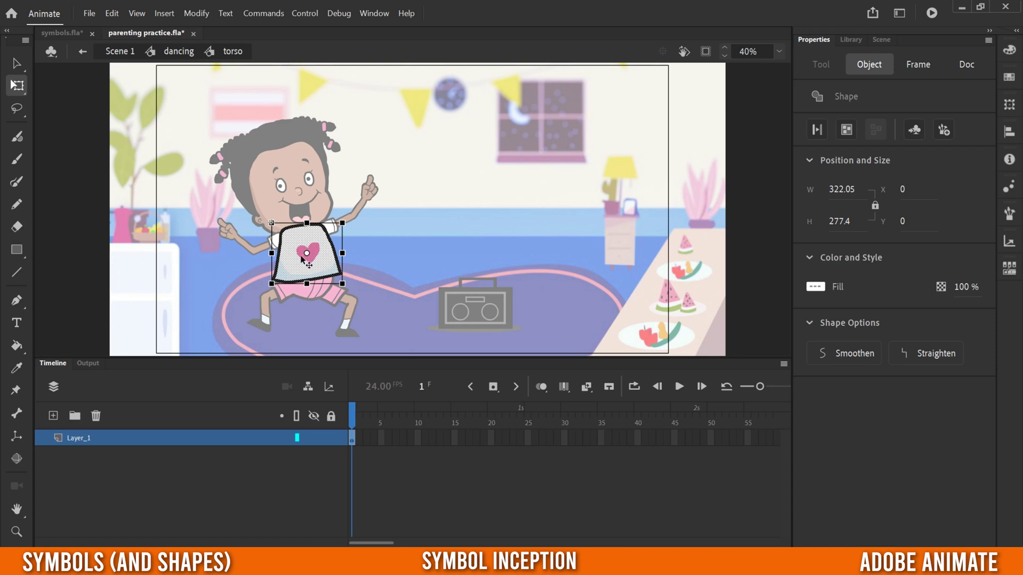
pyautogui.click(366, 258)
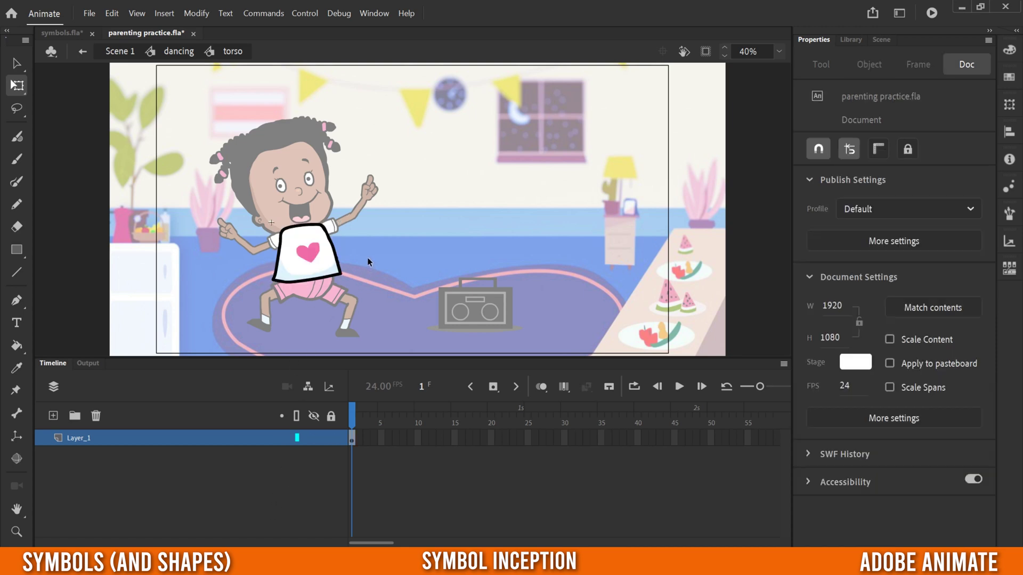
pyautogui.click(17, 159)
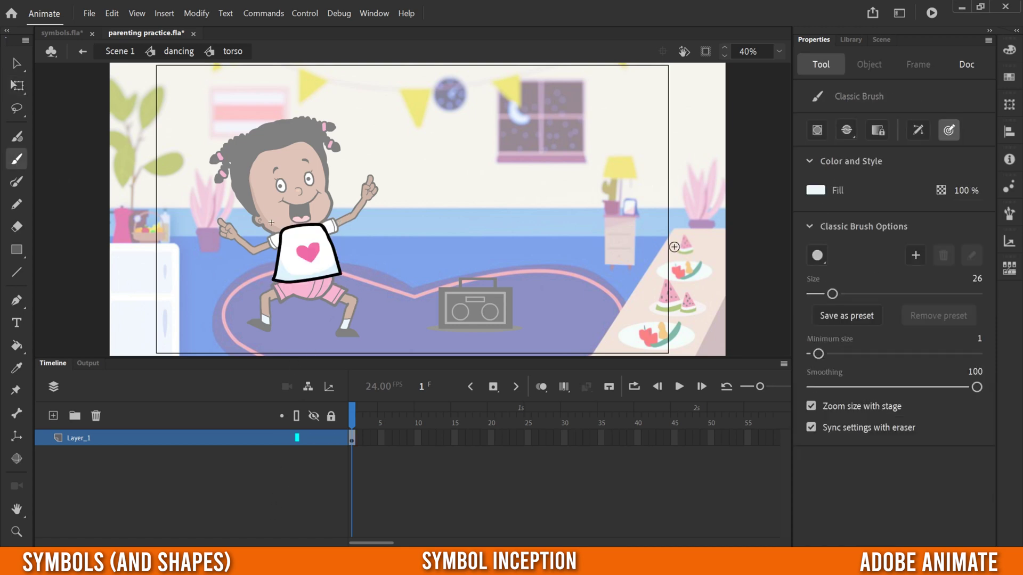
pyautogui.click(815, 190)
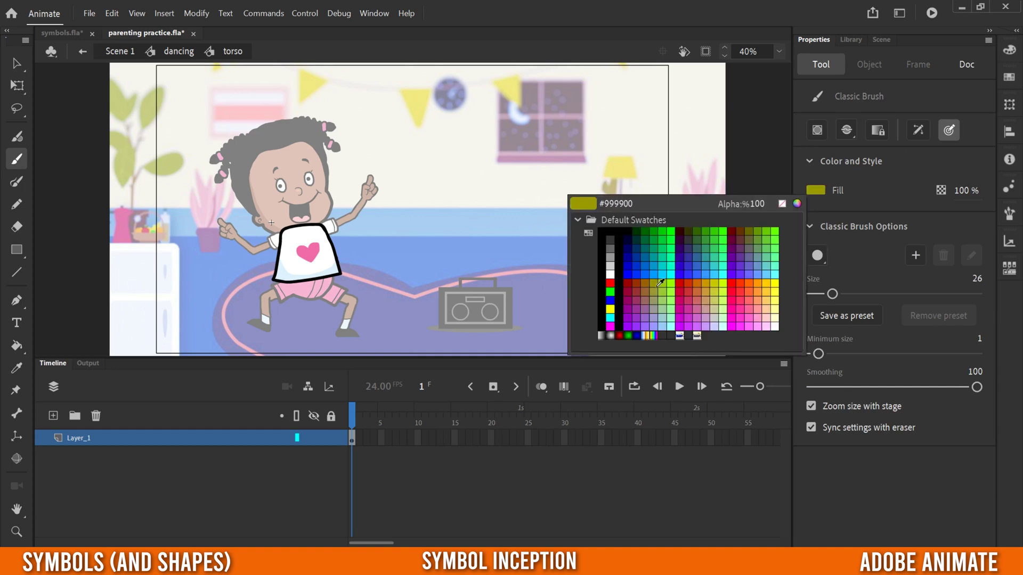
pyautogui.click(610, 300)
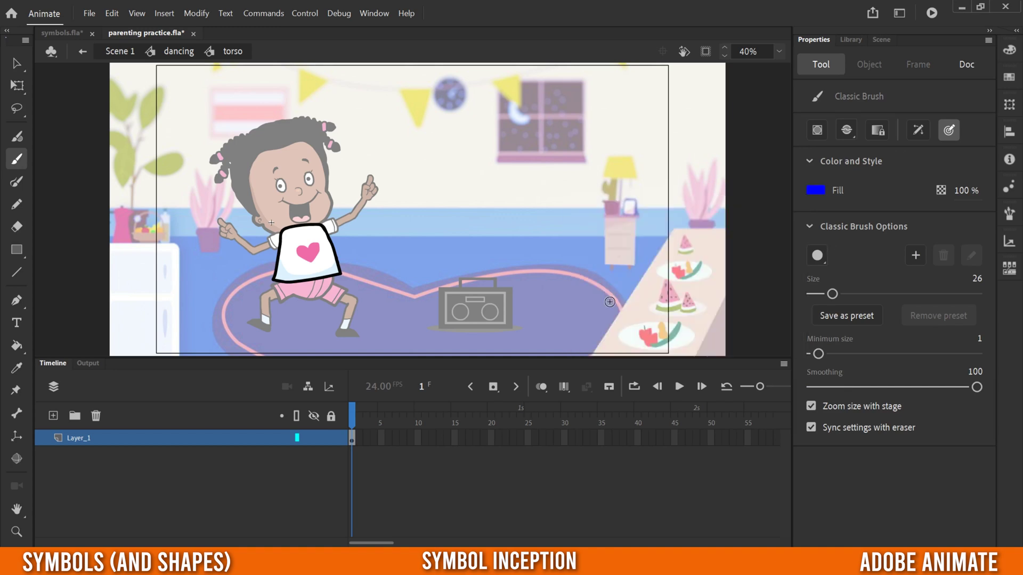
pyautogui.click(309, 254)
pyautogui.click(83, 52)
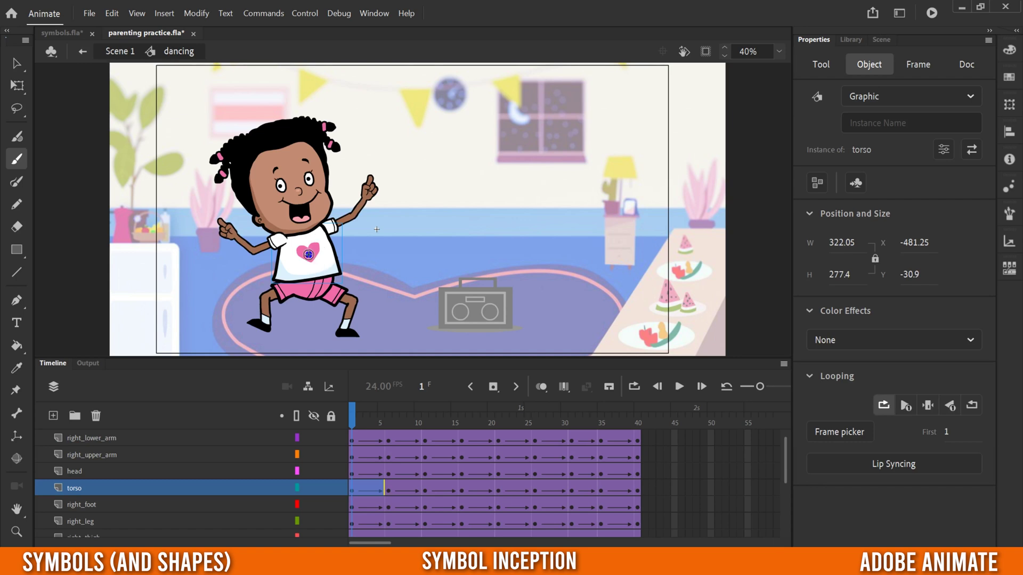
pyautogui.click(83, 52)
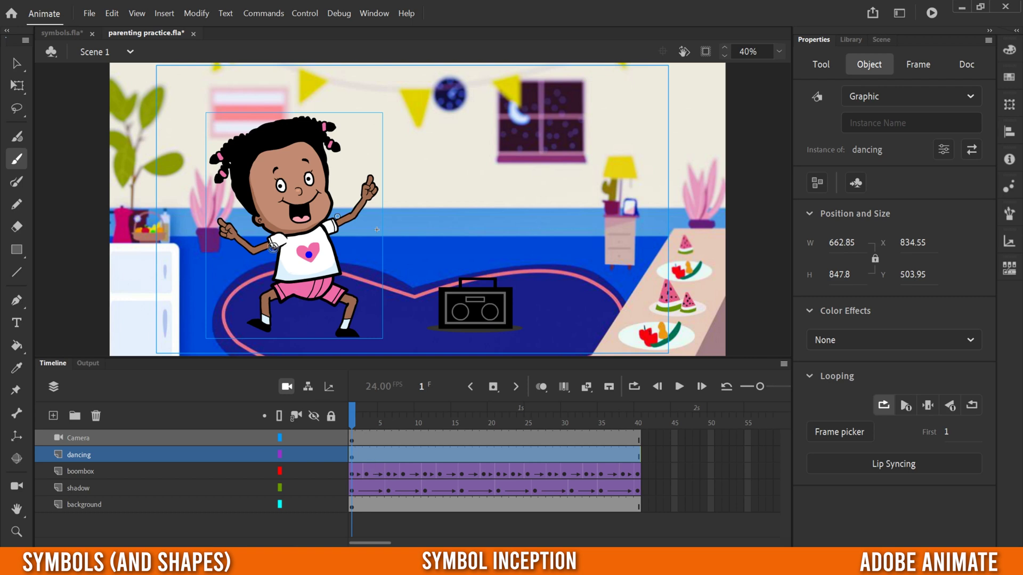
# With the Free Transform tool active, scrub the dancing symbol's own timeline to frame 27 and return to Scene 1
pyautogui.click(16, 86)
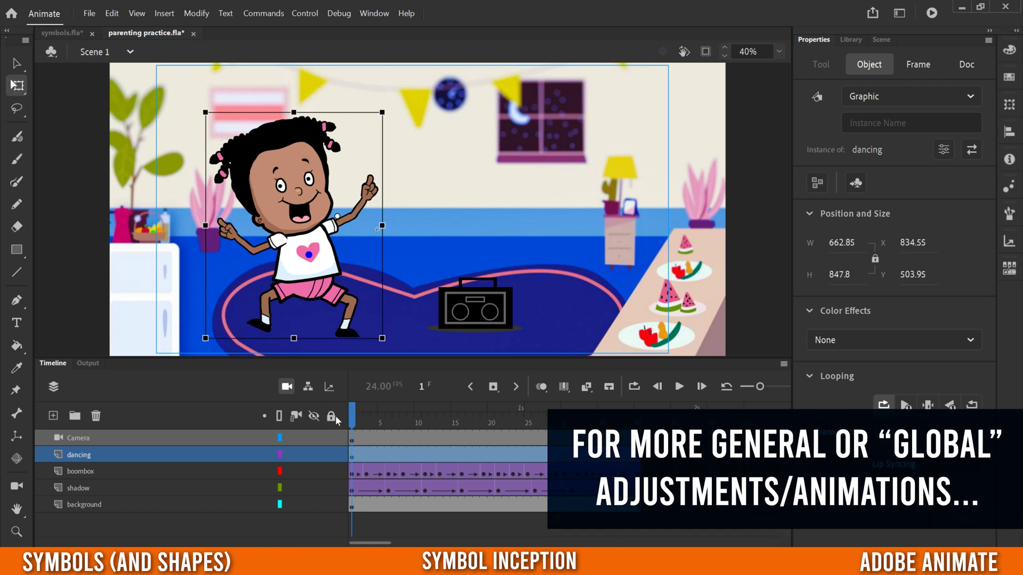
pyautogui.doubleClick(294, 291)
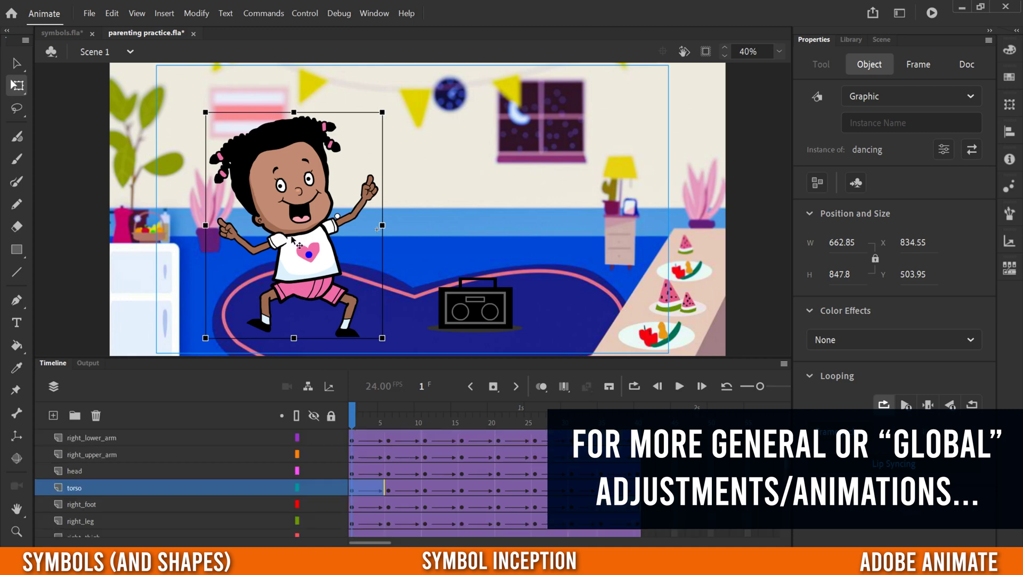
pyautogui.click(365, 424)
pyautogui.moveTo(365, 424); pyautogui.dragTo(543, 426)
pyautogui.click(104, 102)
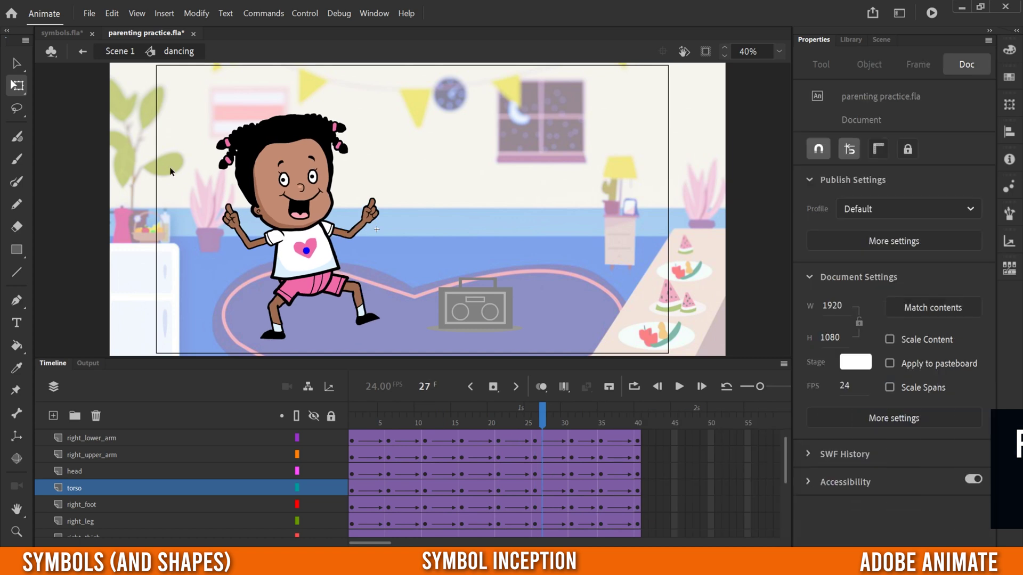
pyautogui.click(83, 51)
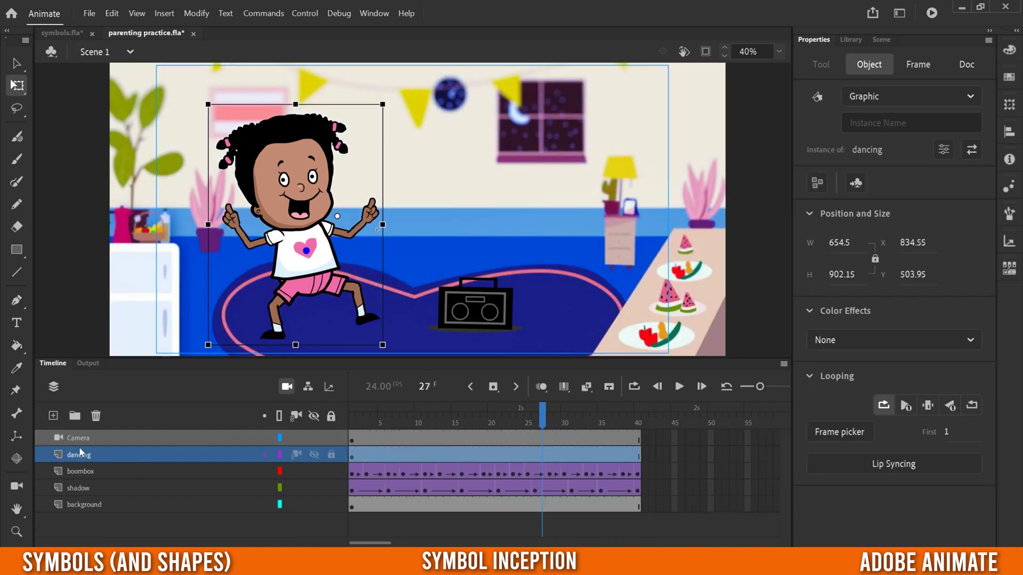
# Create a classic tween on the dancing layer and add a keyframe at frame 40
pyautogui.rightClick(361, 456)
pyautogui.click(426, 98)
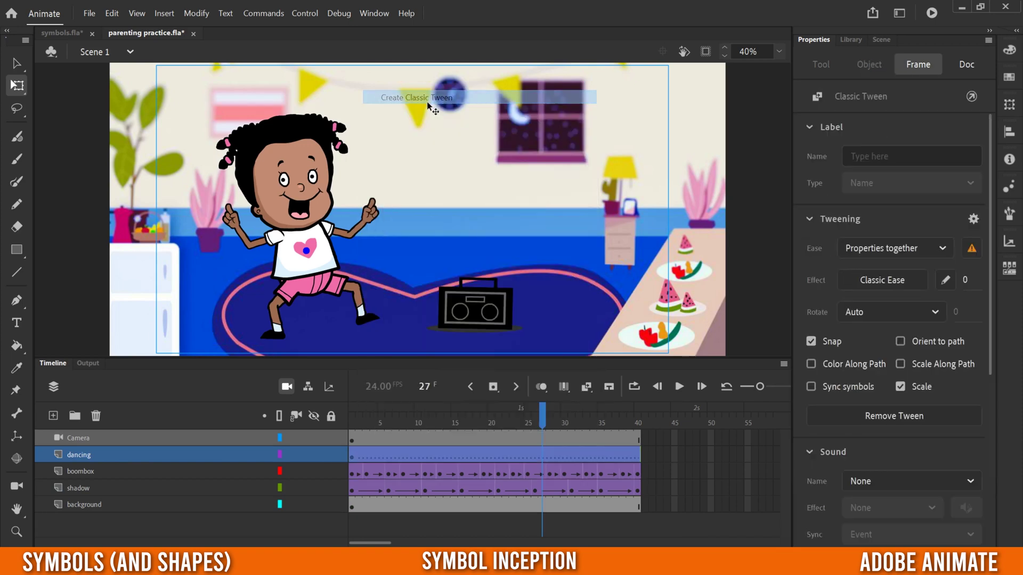
pyautogui.click(638, 457)
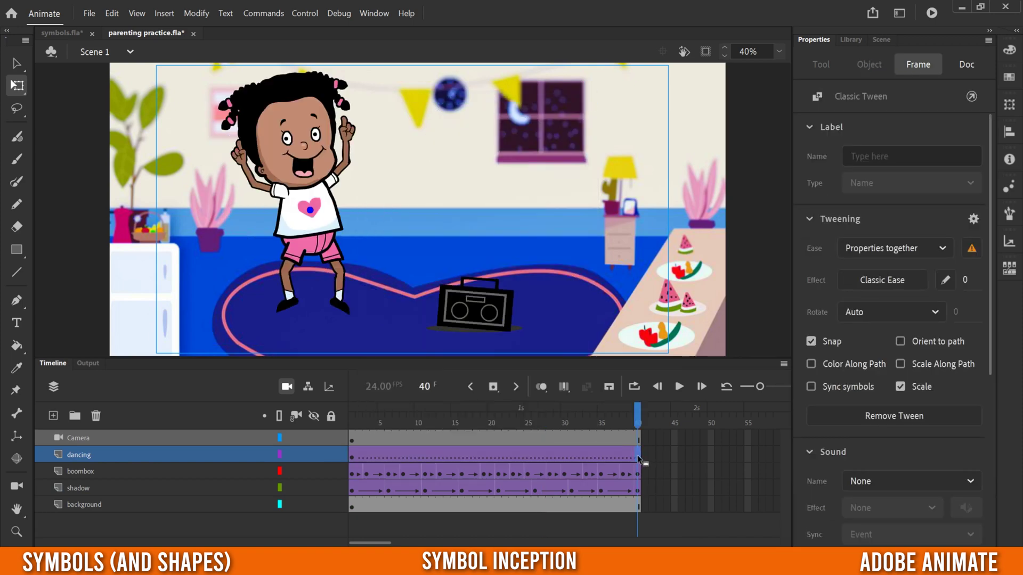
pyautogui.click(501, 381)
pyautogui.click(520, 410)
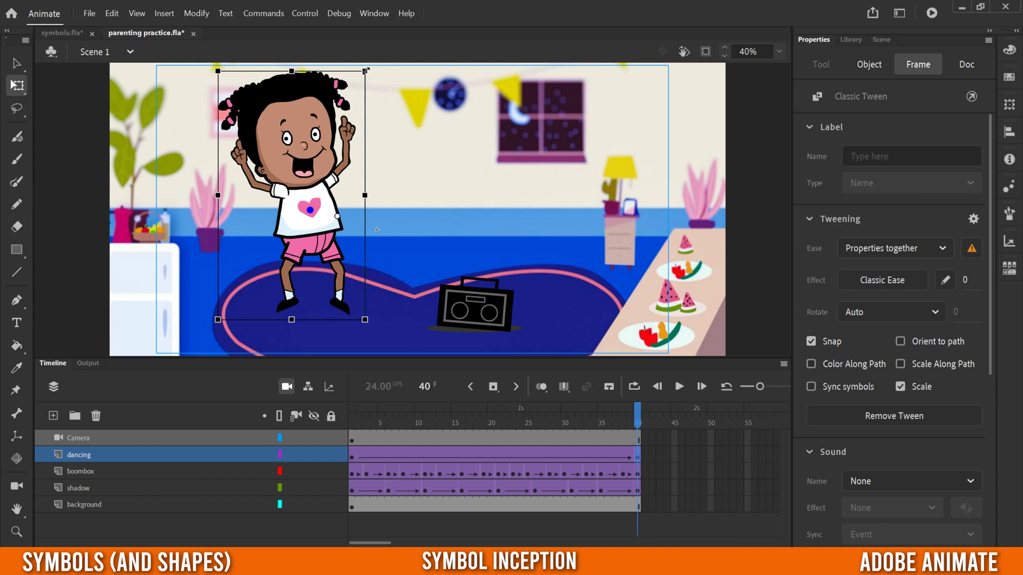
# At frame 40, scale the dancing girl down, tilt her slightly clockwise and move her toward the boombox
pyautogui.moveTo(365, 70); pyautogui.dragTo(357, 111)
pyautogui.moveTo(360, 303); pyautogui.dragTo(355, 303)
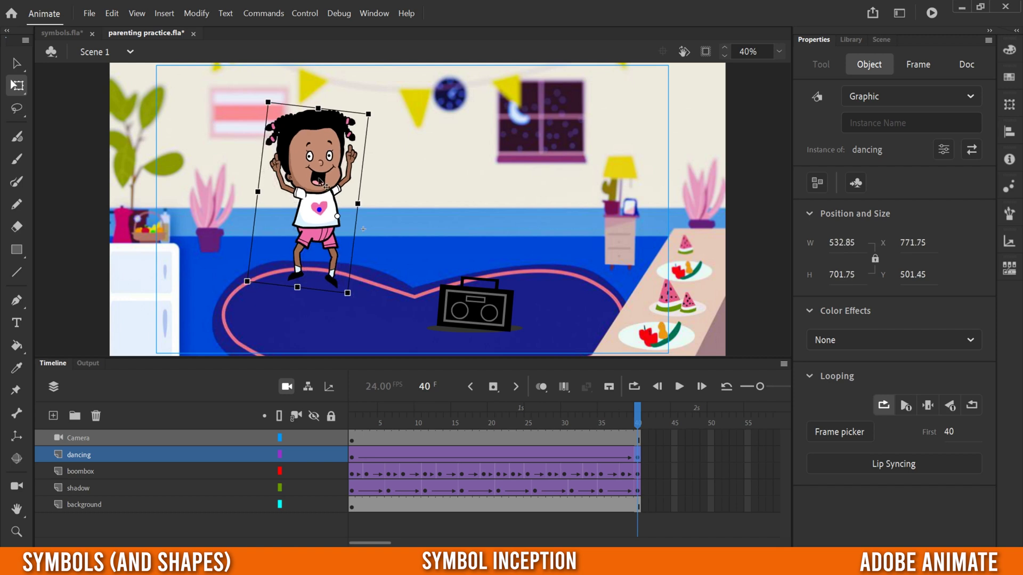
pyautogui.moveTo(302, 170); pyautogui.dragTo(360, 158)
# Scrub the dancing layer's tween back to frame 1 and open the dancing symbol for inspection
pyautogui.moveTo(419, 420); pyautogui.dragTo(352, 418)
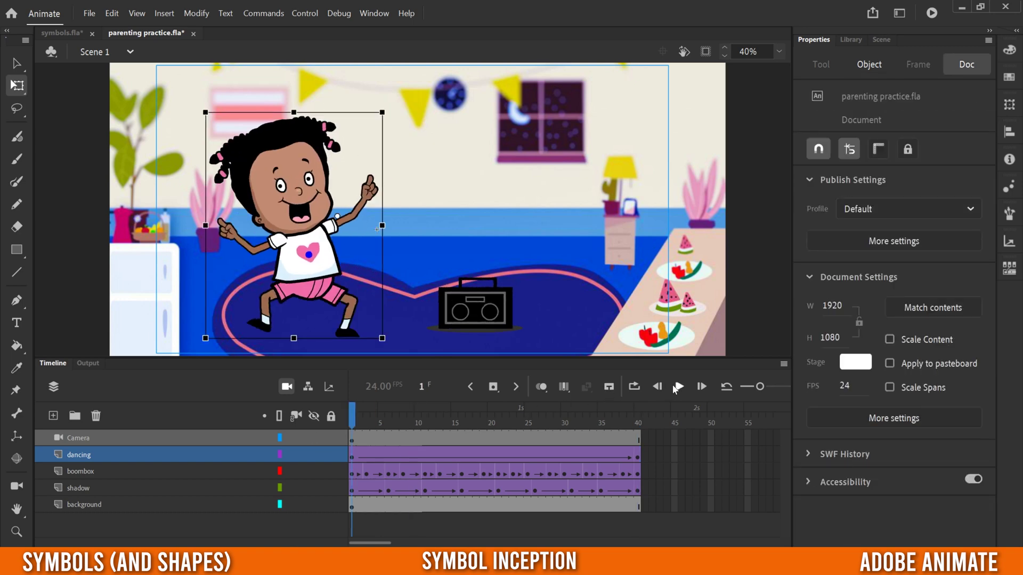
pyautogui.doubleClick(306, 257)
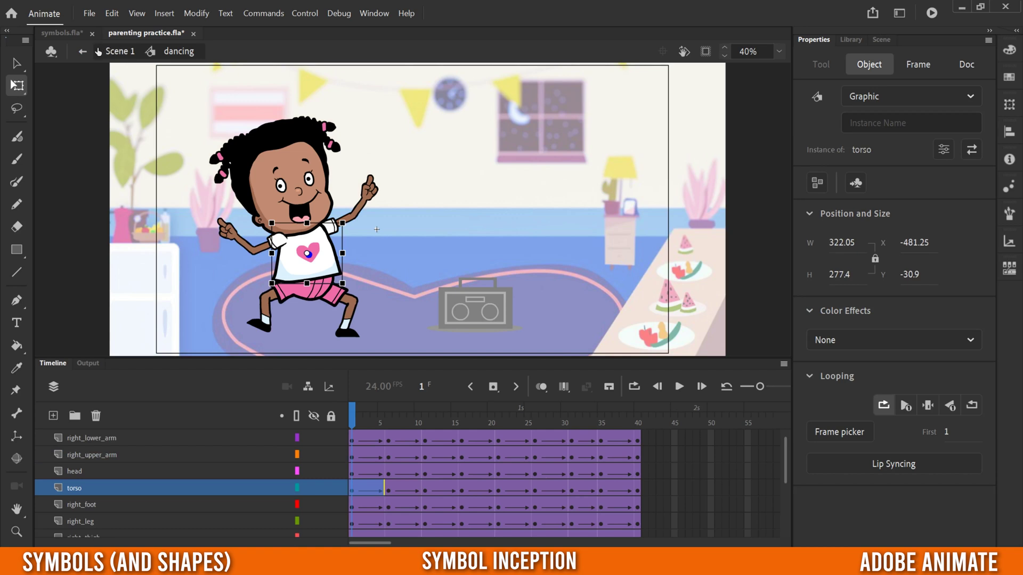
# Return from the dancing symbol to Scene 1 and play back the tweened dancing character
pyautogui.click(99, 51)
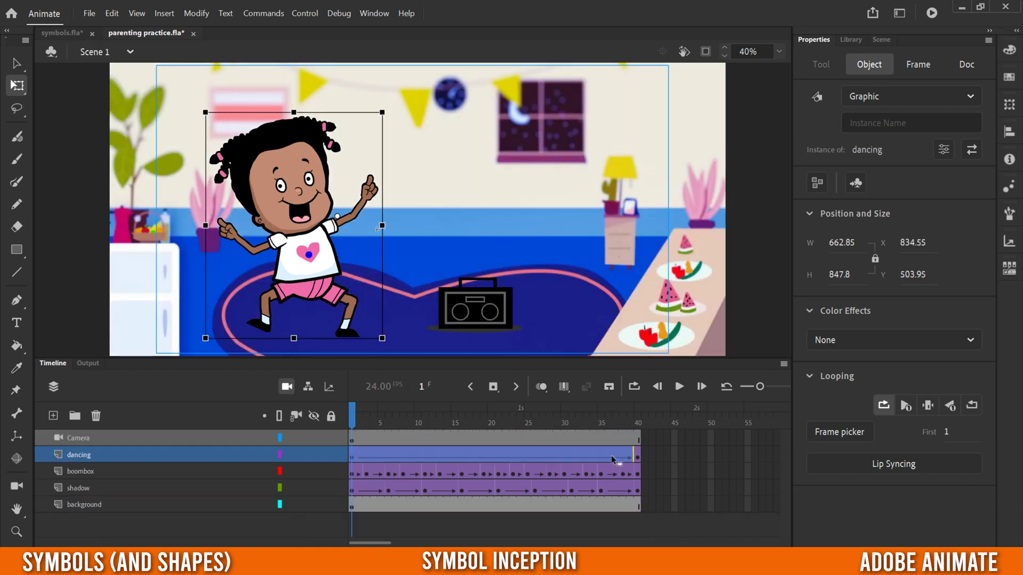
pyautogui.click(678, 387)
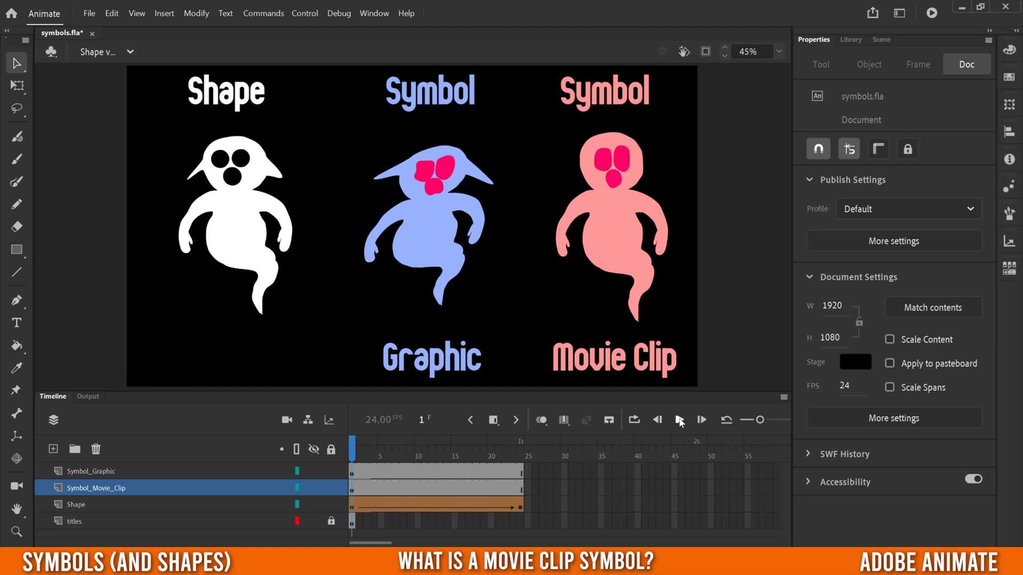
# Play the Shape vs Graphic vs Movie Clip scene repeatedly from frame 1 to compare how the three ghosts animate
pyautogui.click(679, 421)
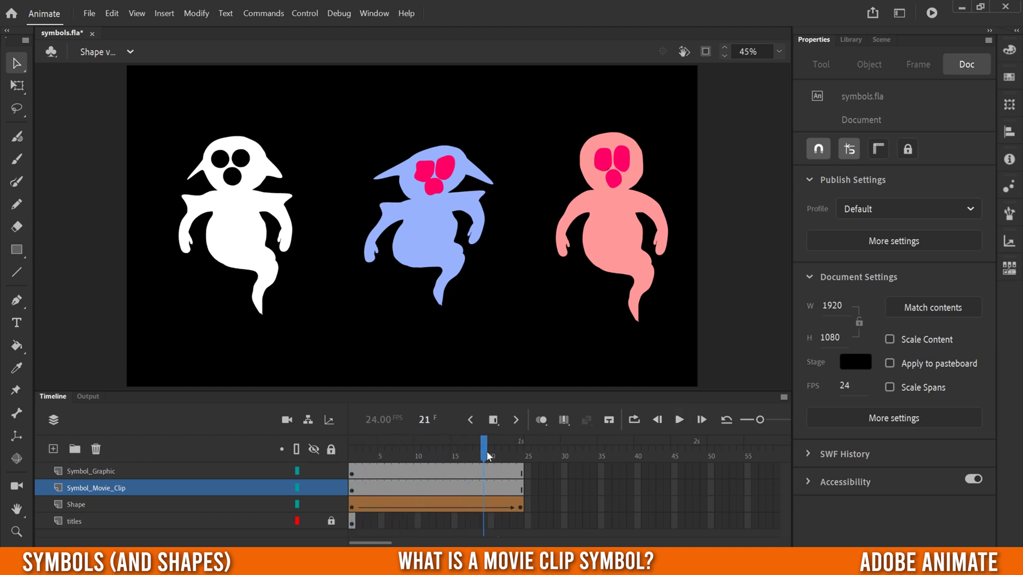
pyautogui.moveTo(488, 455); pyautogui.dragTo(331, 454)
pyautogui.click(679, 421)
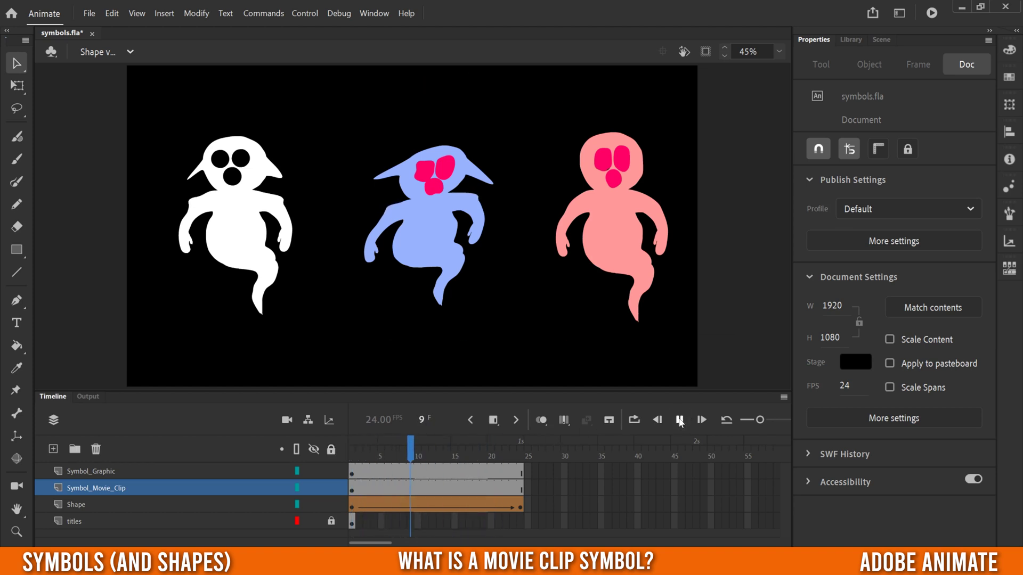
pyautogui.click(679, 421)
pyautogui.moveTo(512, 456); pyautogui.dragTo(328, 446)
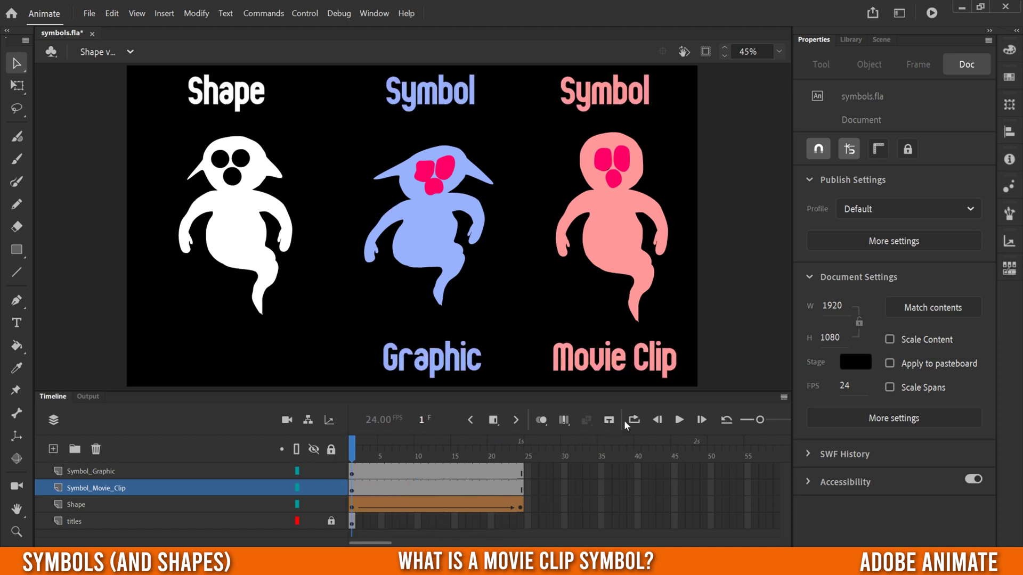
pyautogui.click(679, 421)
pyautogui.click(679, 421)
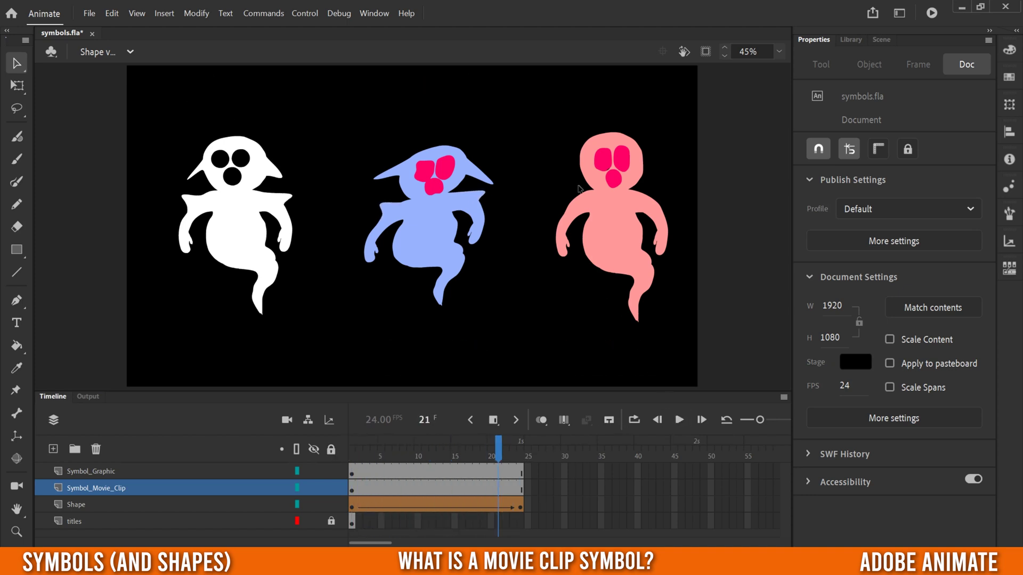
pyautogui.moveTo(483, 457); pyautogui.dragTo(341, 457)
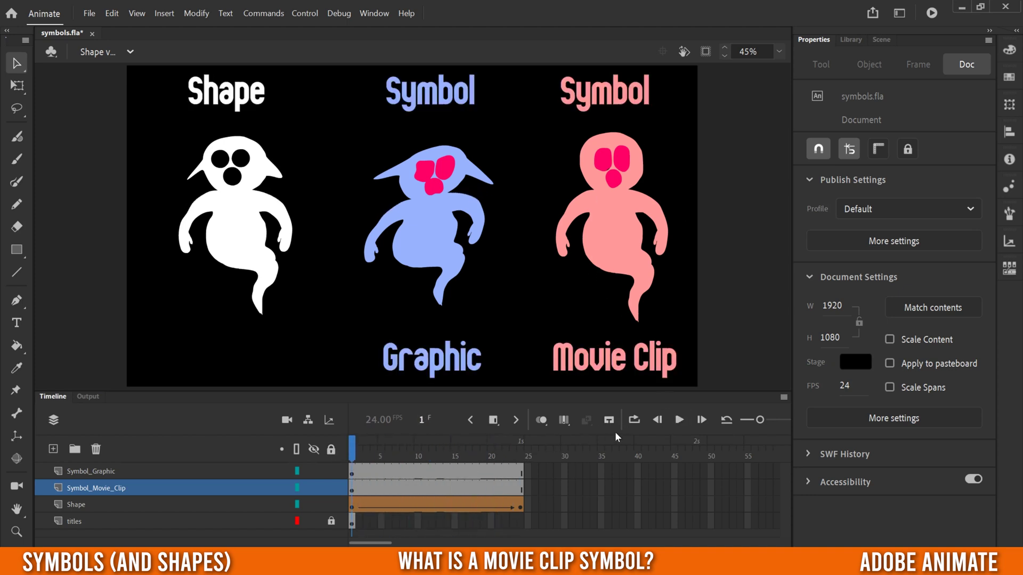
pyautogui.click(679, 421)
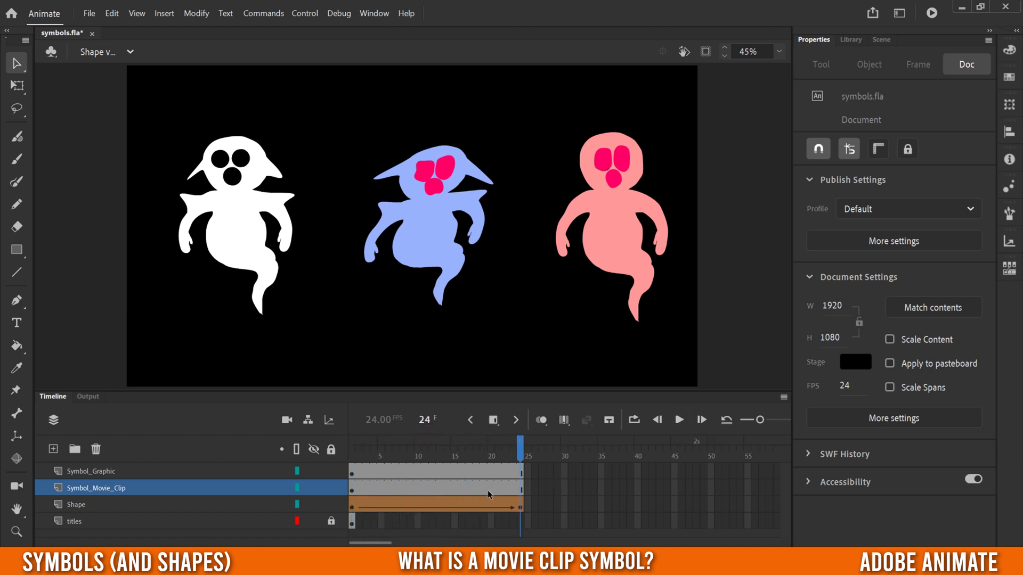
# Open the Ghost Movie symbol, scrub its internal timeline, and return to frame 1 of the main scene with nothing selected
pyautogui.doubleClick(617, 214)
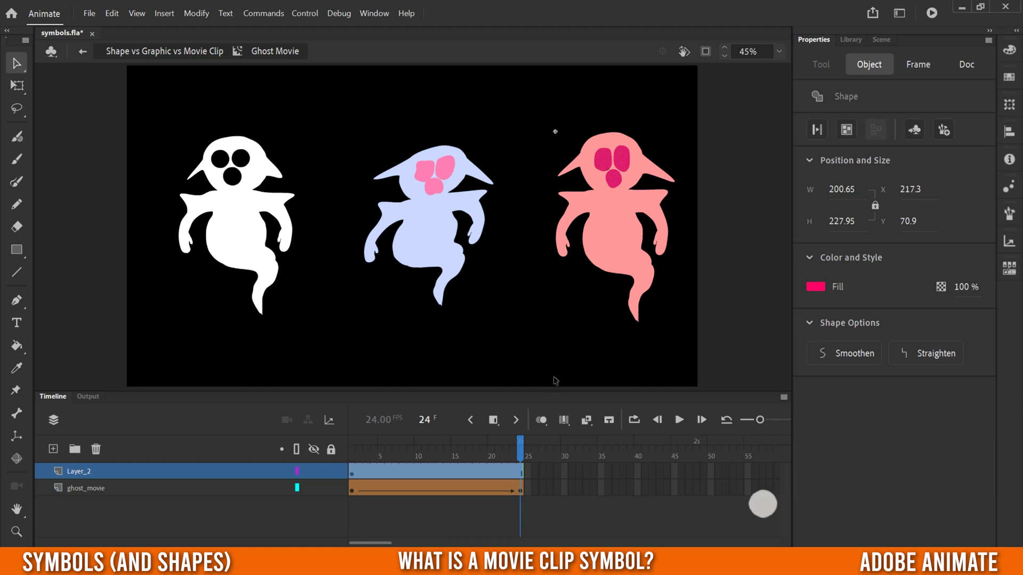
pyautogui.click(381, 456)
pyautogui.moveTo(381, 452)
pyautogui.mouseDown()
pyautogui.moveTo(513, 454)
pyautogui.moveTo(374, 456)
pyautogui.mouseUp()
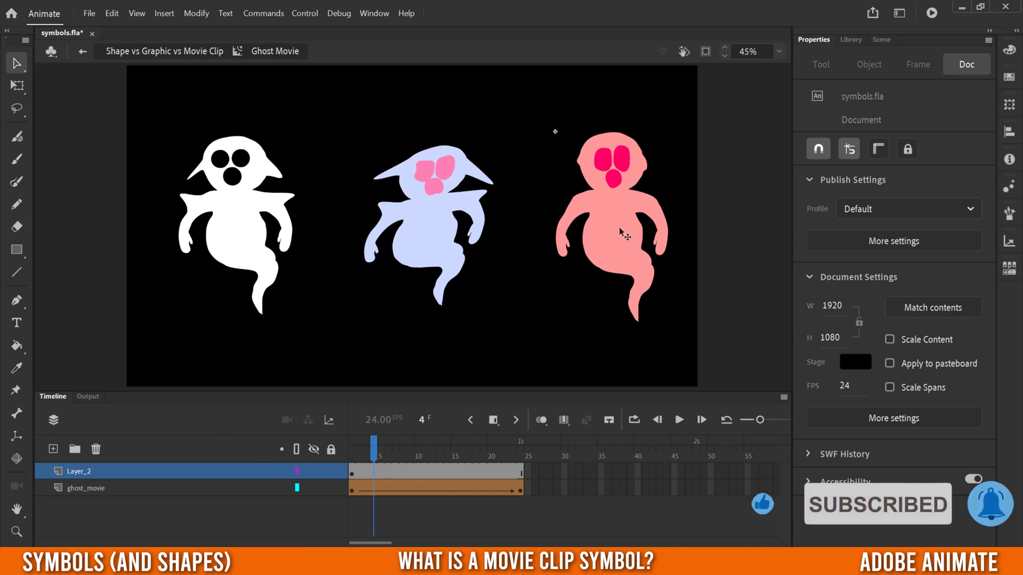
pyautogui.moveTo(449, 442); pyautogui.dragTo(352, 480)
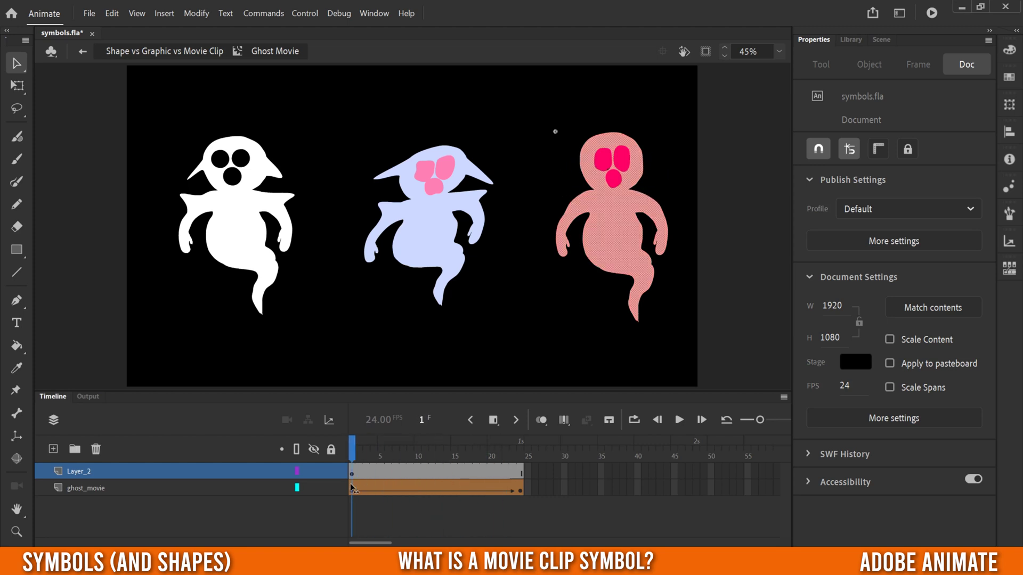
pyautogui.click(83, 51)
pyautogui.moveTo(515, 446); pyautogui.dragTo(350, 458)
pyautogui.click(655, 305)
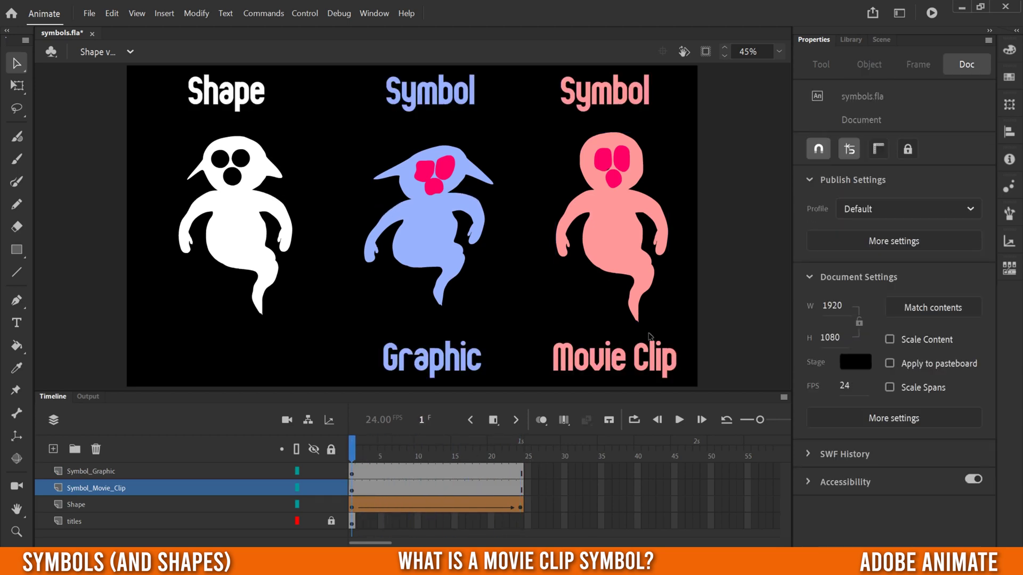
# Test the movie in Animate to preview the movie clip's animation, and close the preview
pyautogui.click(305, 13)
pyautogui.moveTo(330, 144)
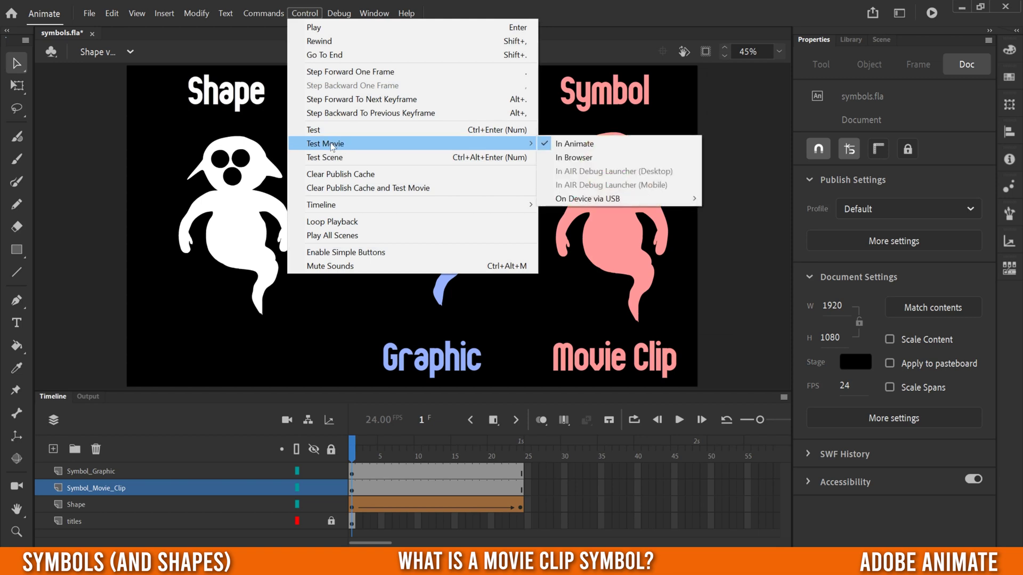
pyautogui.click(574, 143)
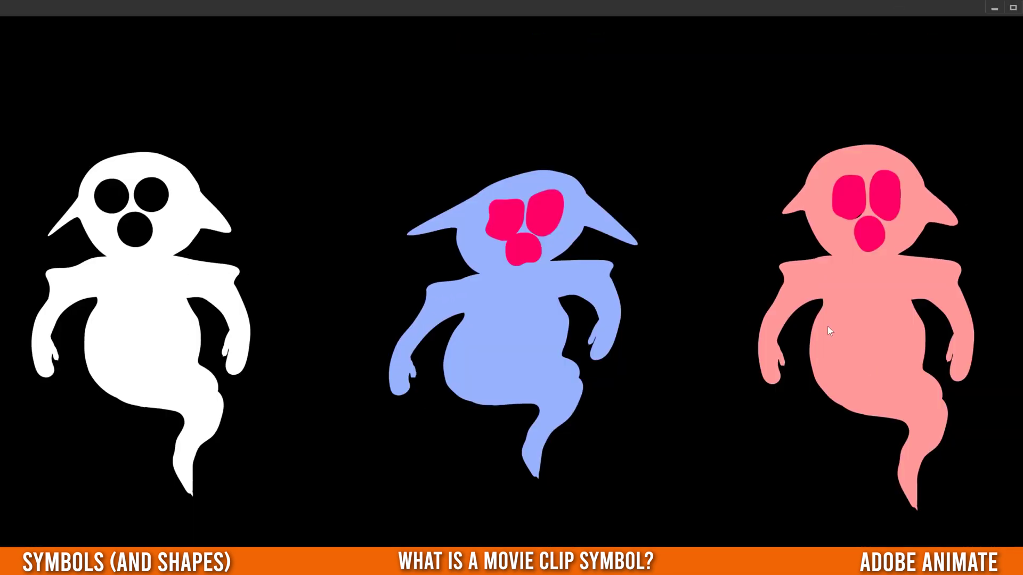
pyautogui.hotkey('ctrl', 'w')
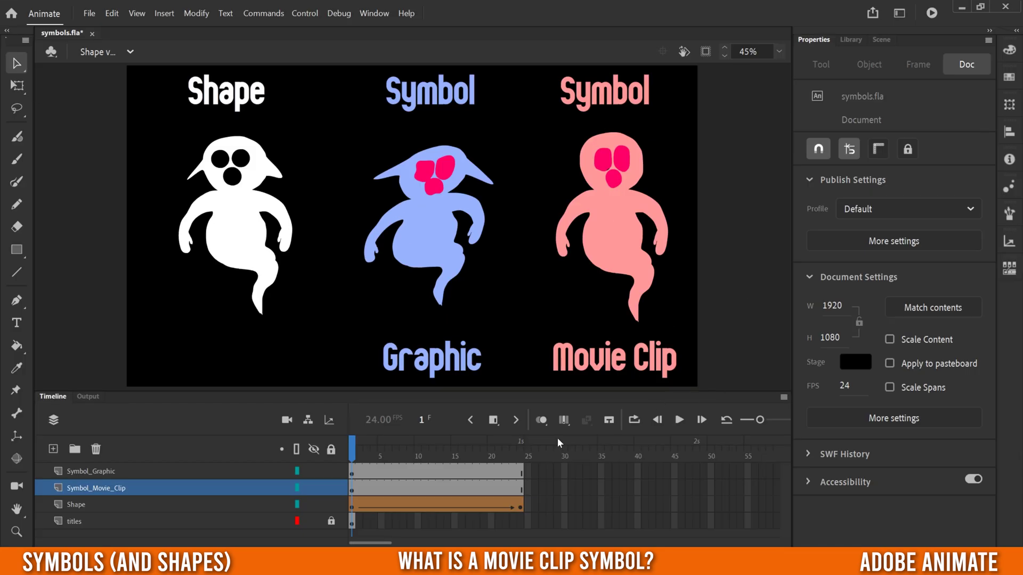
# Inspect the properties available for the Ghost Movie instance and select the blue graphic ghost for comparison
pyautogui.click(599, 232)
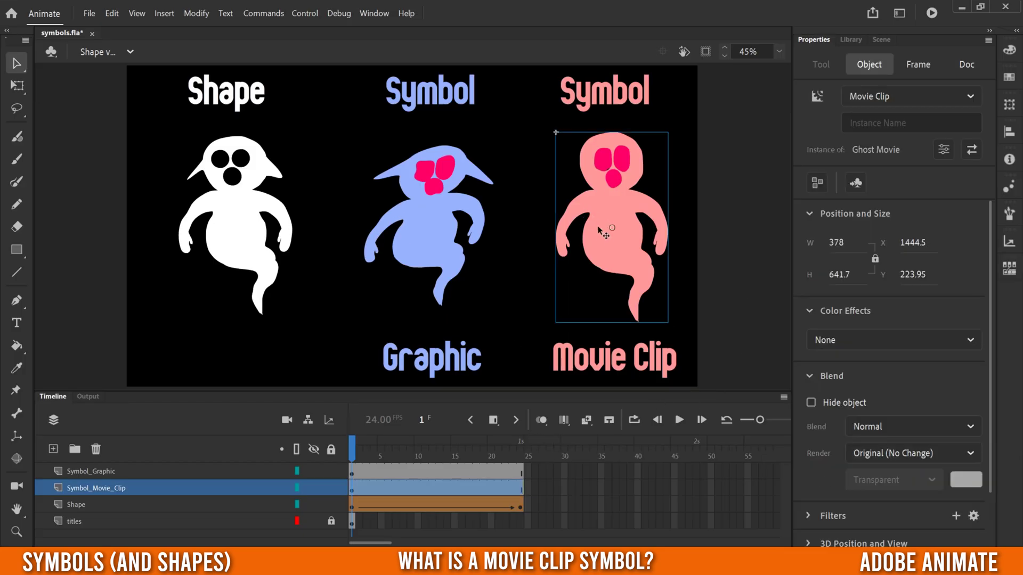
pyautogui.scroll(-2, 985, 256)
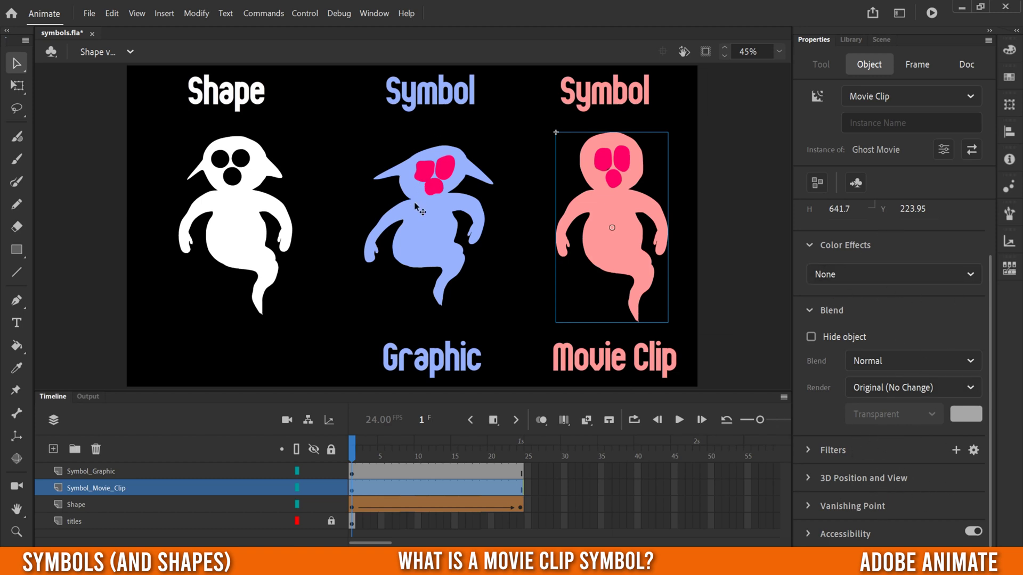
pyautogui.click(418, 230)
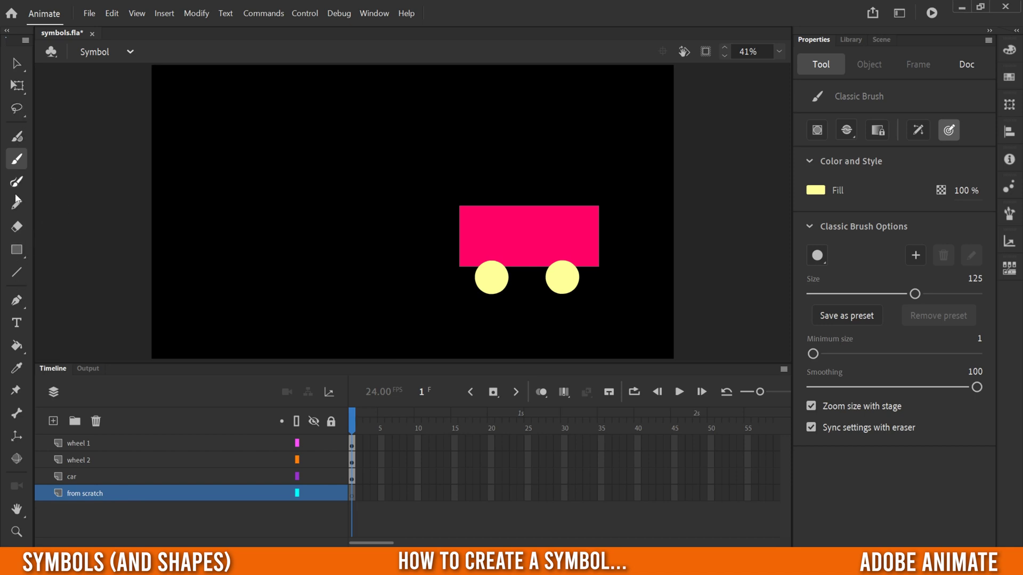
# Draw a yellow rectangle about 530 by 243 px on the from scratch layer and convert it to a Graphic symbol named "from scratch"
pyautogui.click(17, 251)
pyautogui.moveTo(213, 206); pyautogui.dragTo(365, 273)
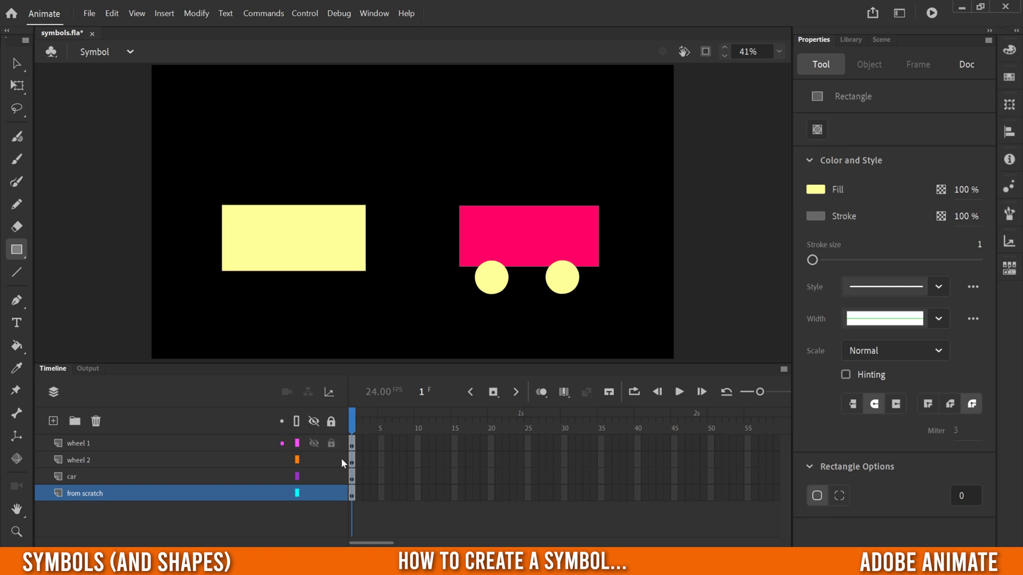
pyautogui.click(351, 496)
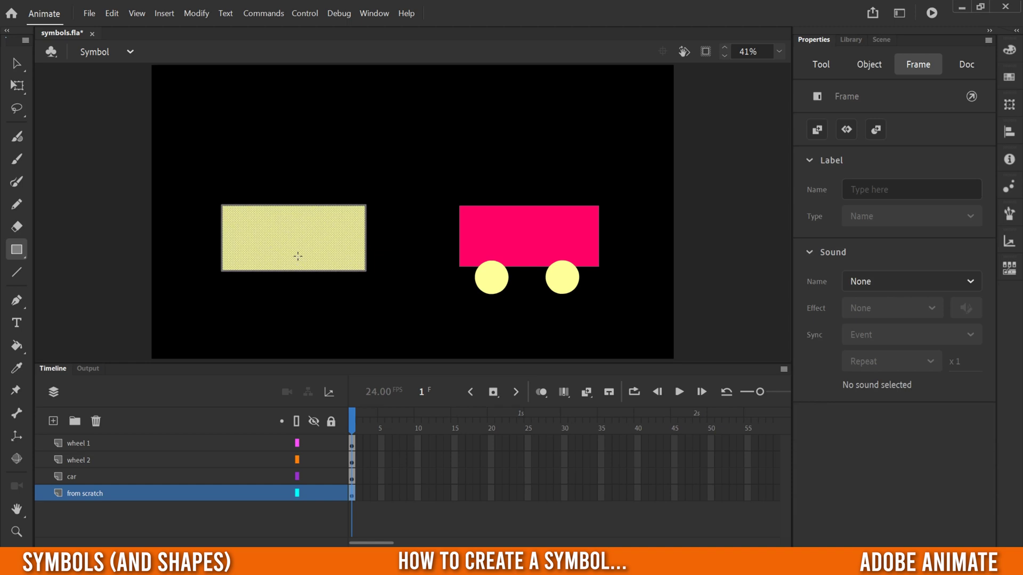
pyautogui.click(196, 13)
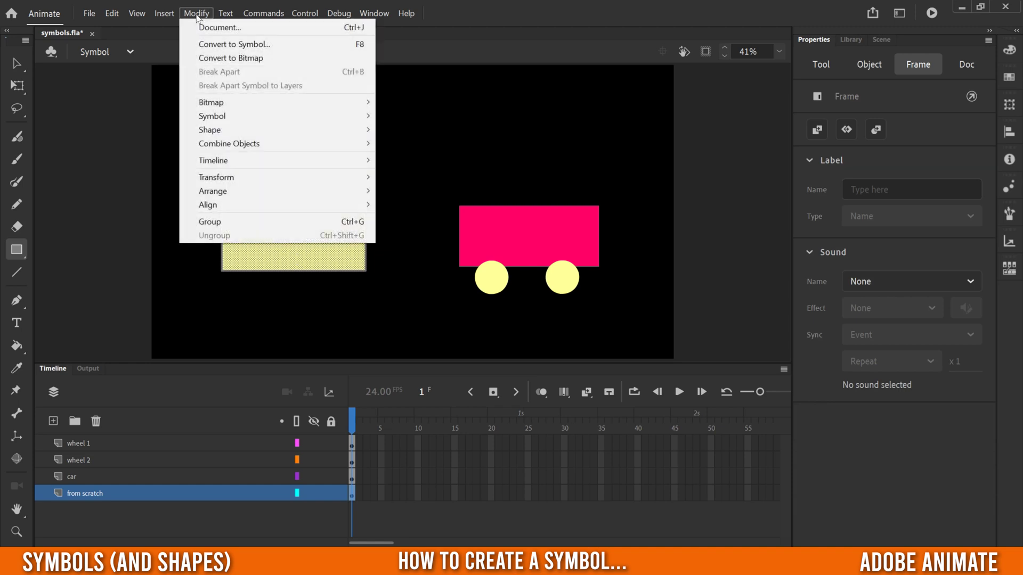
pyautogui.click(221, 46)
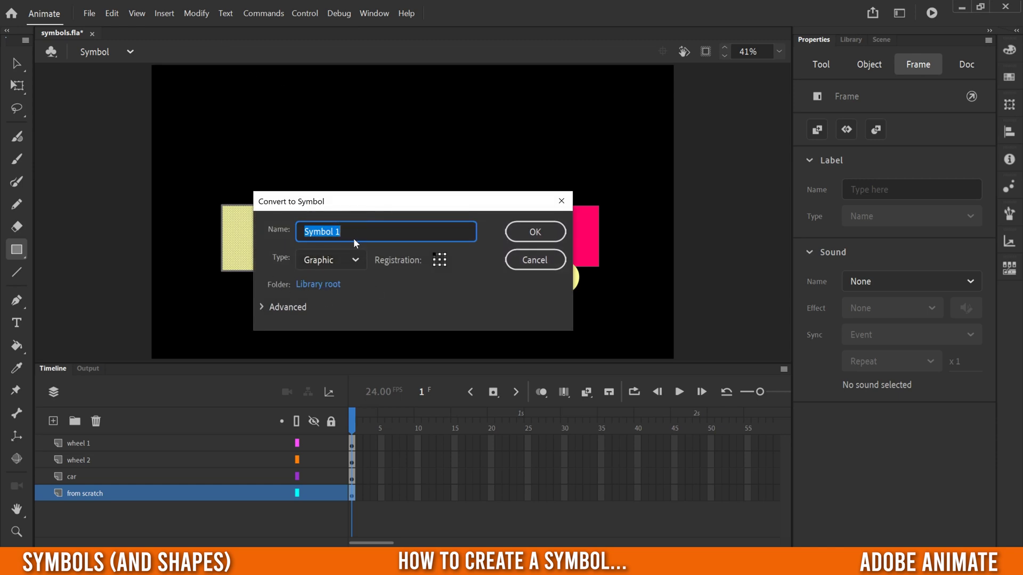
pyautogui.write('from scratch')
pyautogui.click(348, 263)
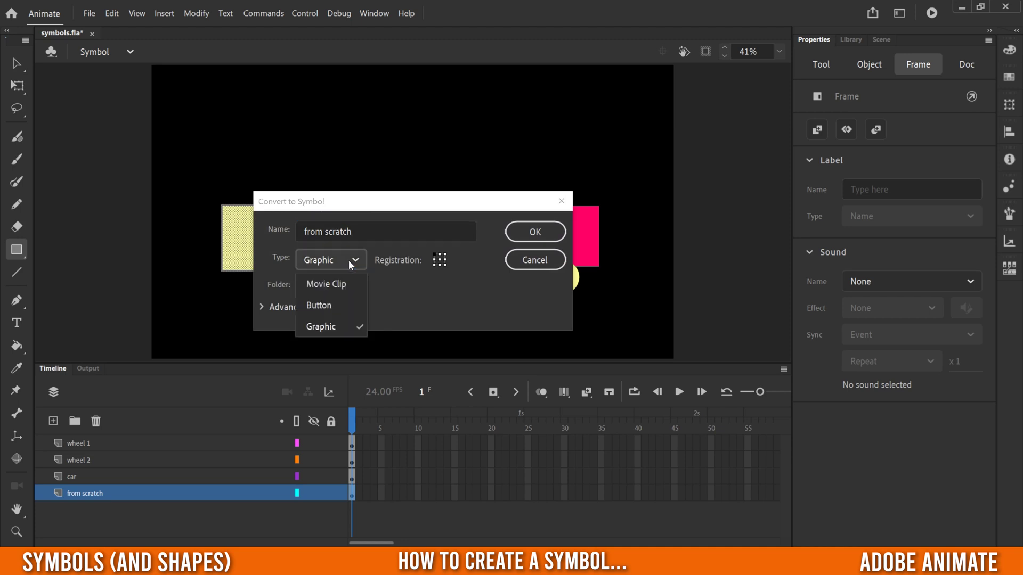
pyautogui.click(320, 327)
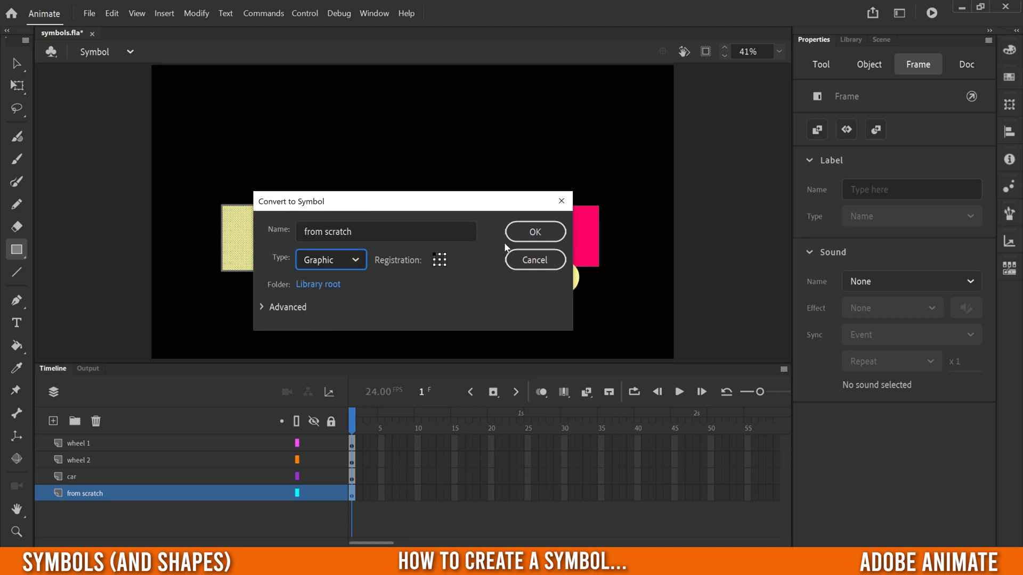
pyautogui.click(530, 232)
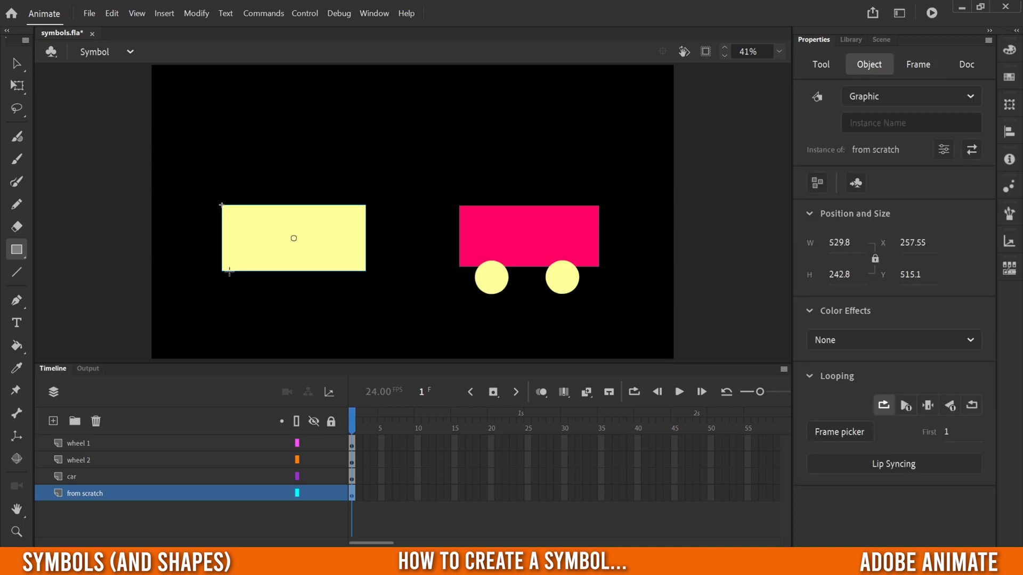
# Inside the from scratch symbol, add a layer and paint two pink wheels under the rectangle with the Classic Brush
pyautogui.press('v')
pyautogui.doubleClick(271, 233)
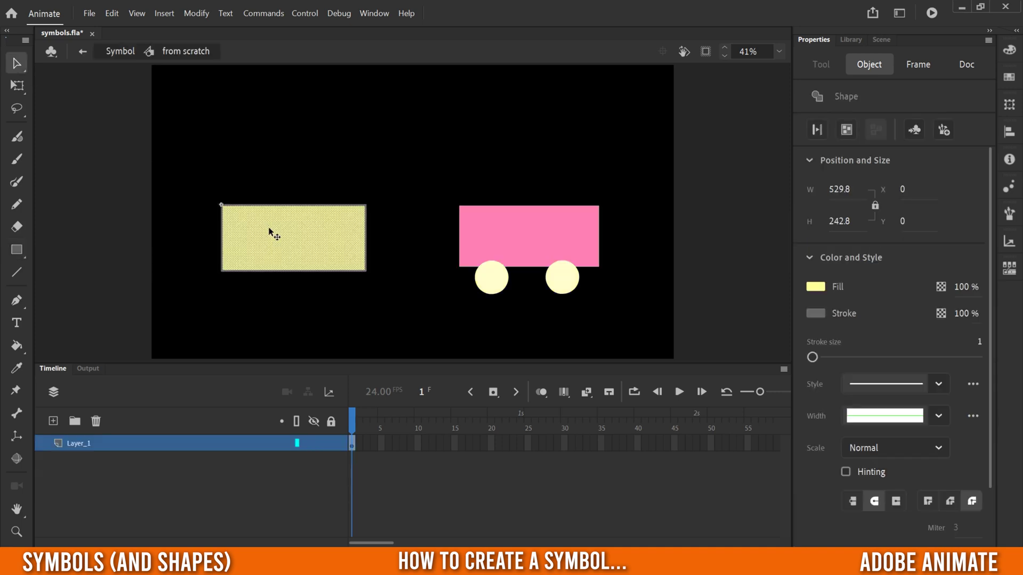
pyautogui.click(54, 420)
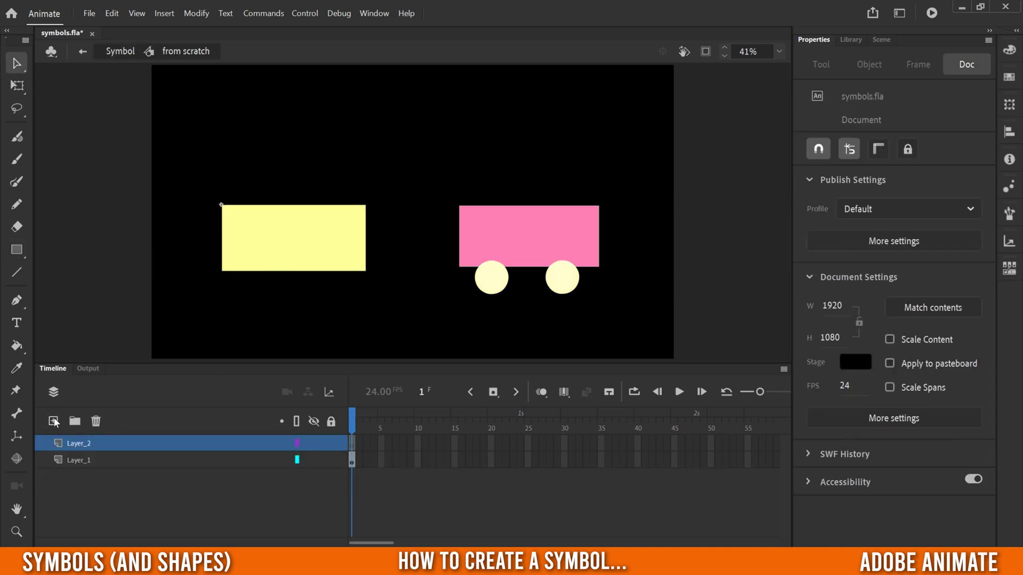
pyautogui.click(16, 159)
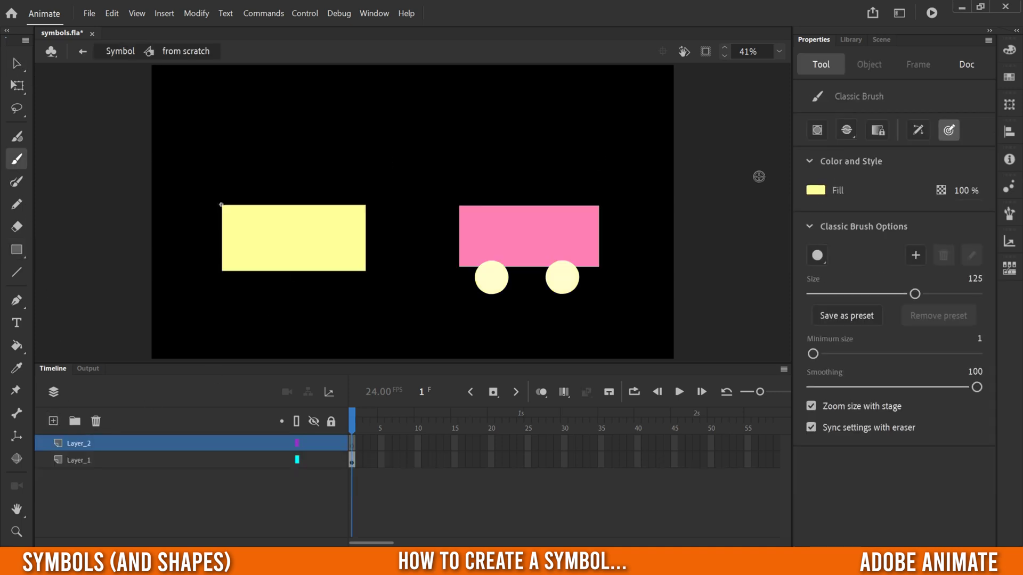
pyautogui.click(823, 190)
pyautogui.click(743, 300)
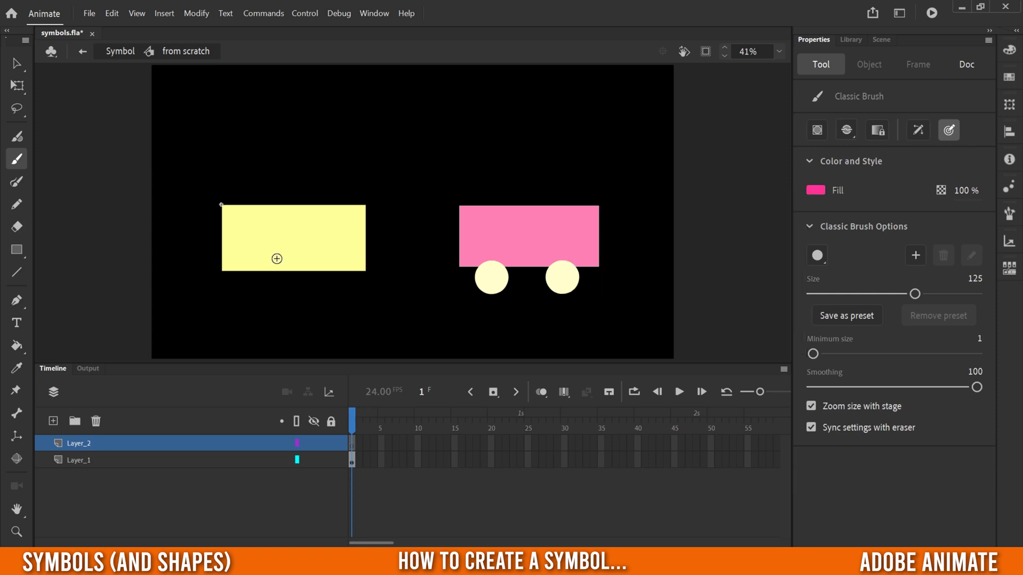
pyautogui.click(255, 275)
pyautogui.click(323, 271)
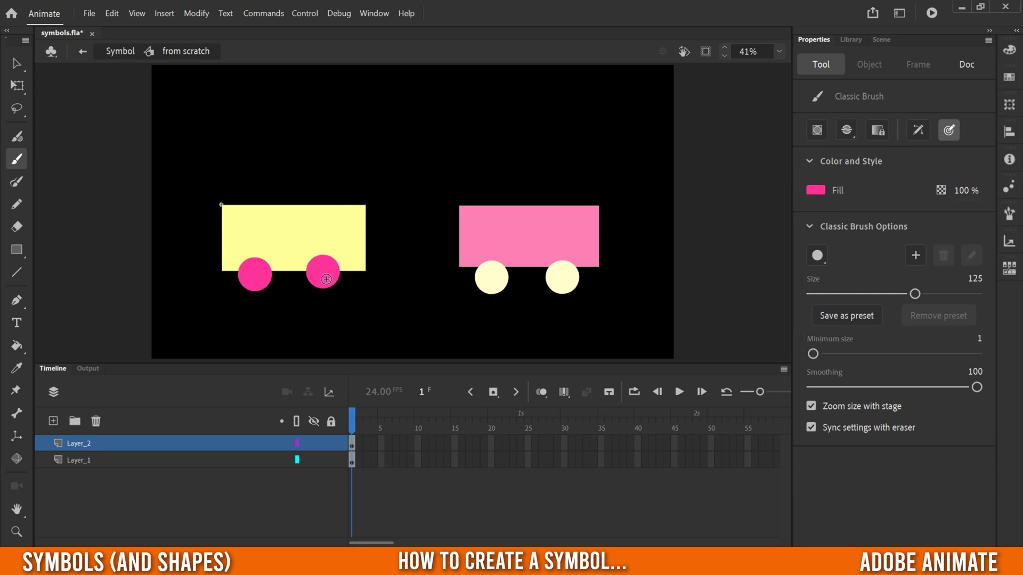
# Review the from scratch, Ghost Graphic and Ghost Movie symbols in the document's library
pyautogui.click(851, 40)
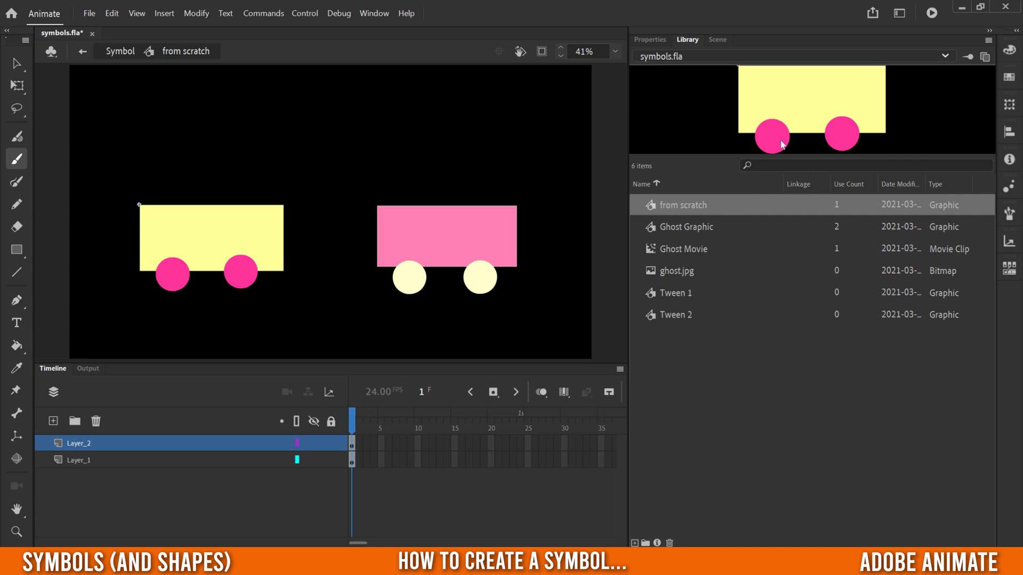
pyautogui.click(682, 230)
pyautogui.click(677, 248)
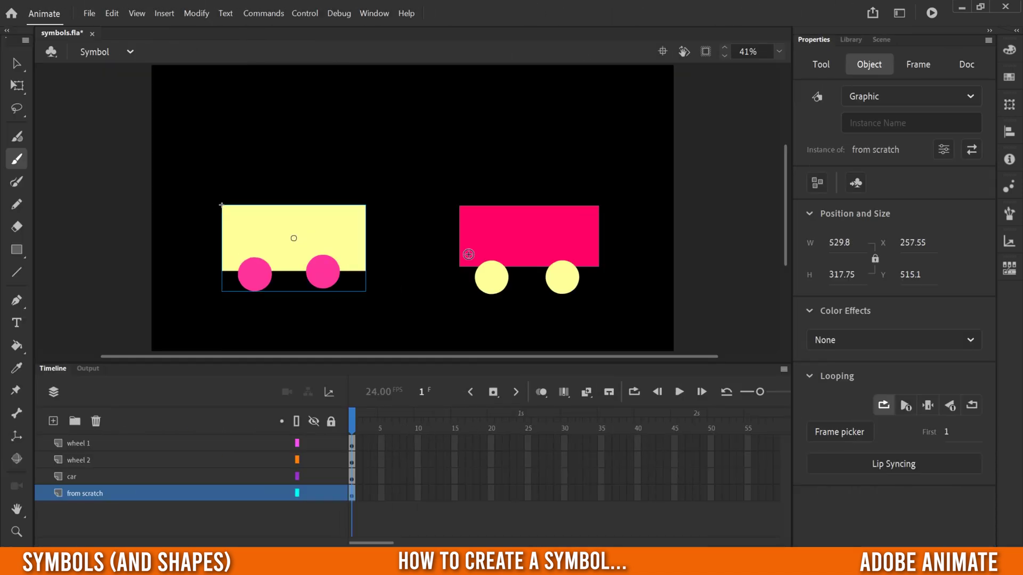
# Create an empty Graphic symbol named "new" and draw a wide pink rectangle inside it
pyautogui.click(164, 13)
pyautogui.click(181, 28)
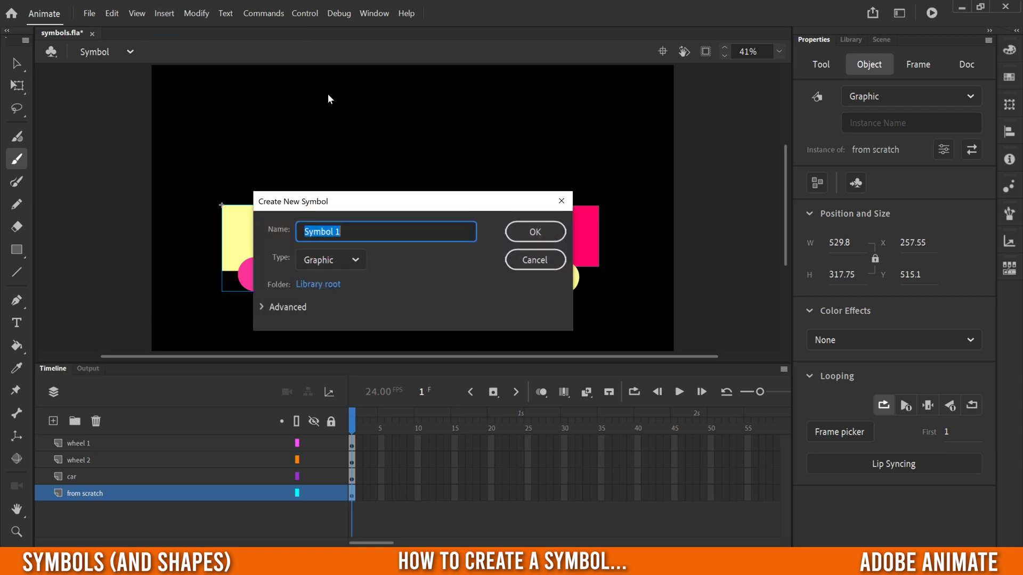
pyautogui.write('new')
pyautogui.click(523, 237)
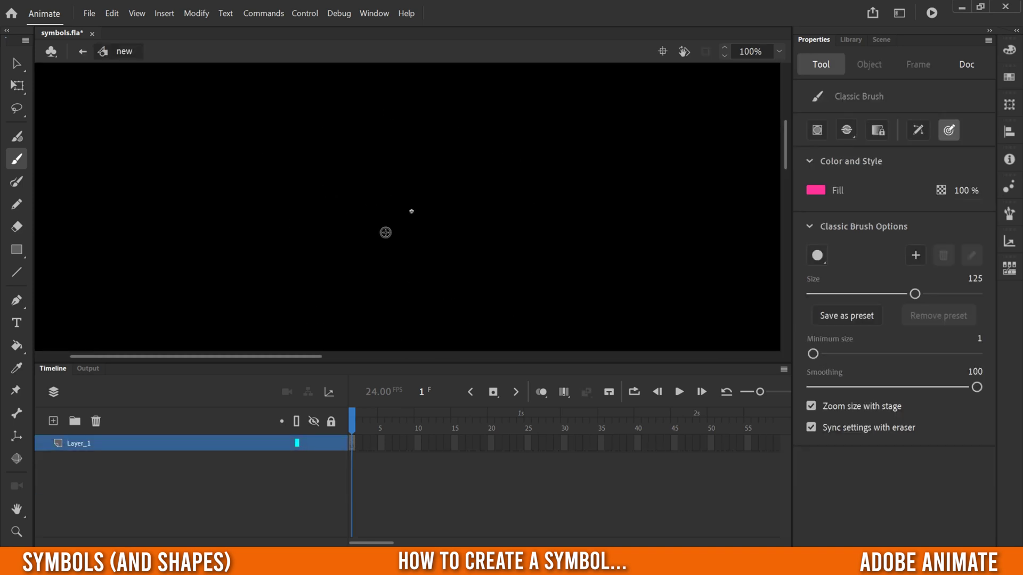
pyautogui.click(17, 249)
pyautogui.moveTo(243, 169); pyautogui.dragTo(463, 259)
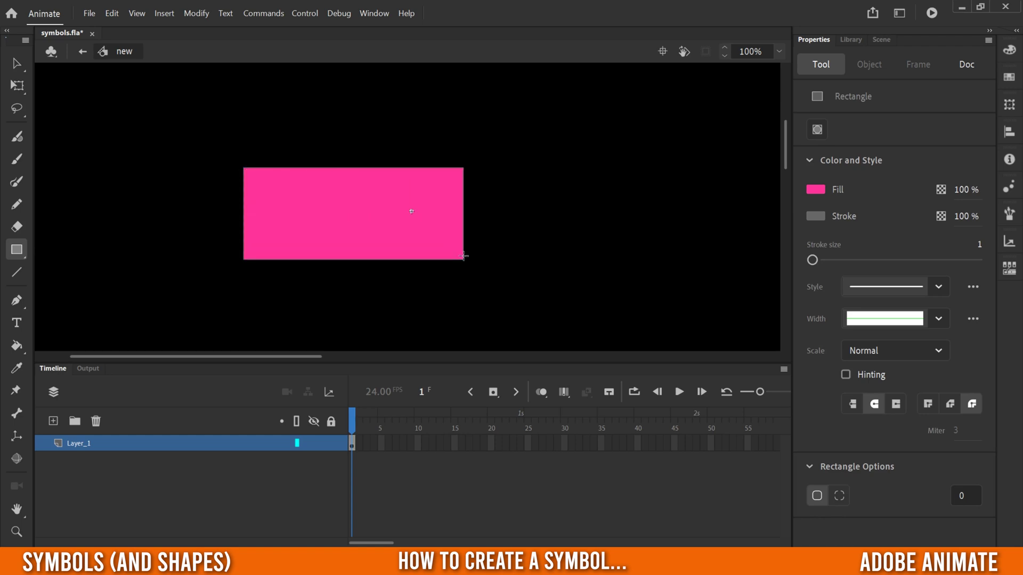
# Inside the new symbol, add a layer and paint two pale yellow wheels along the rectangle's lower edge with the Classic Brush
pyautogui.click(52, 420)
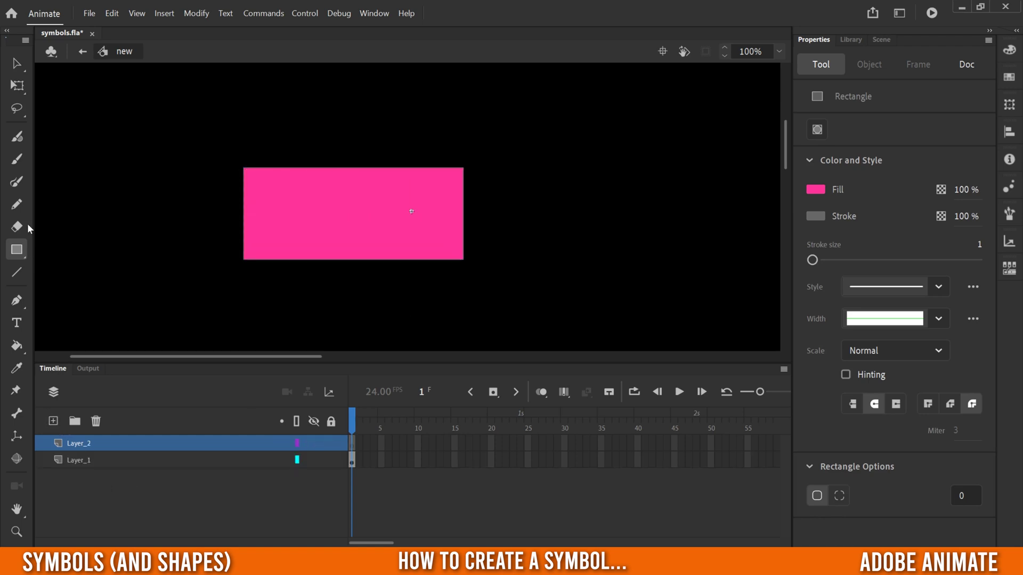
pyautogui.click(17, 160)
pyautogui.click(815, 190)
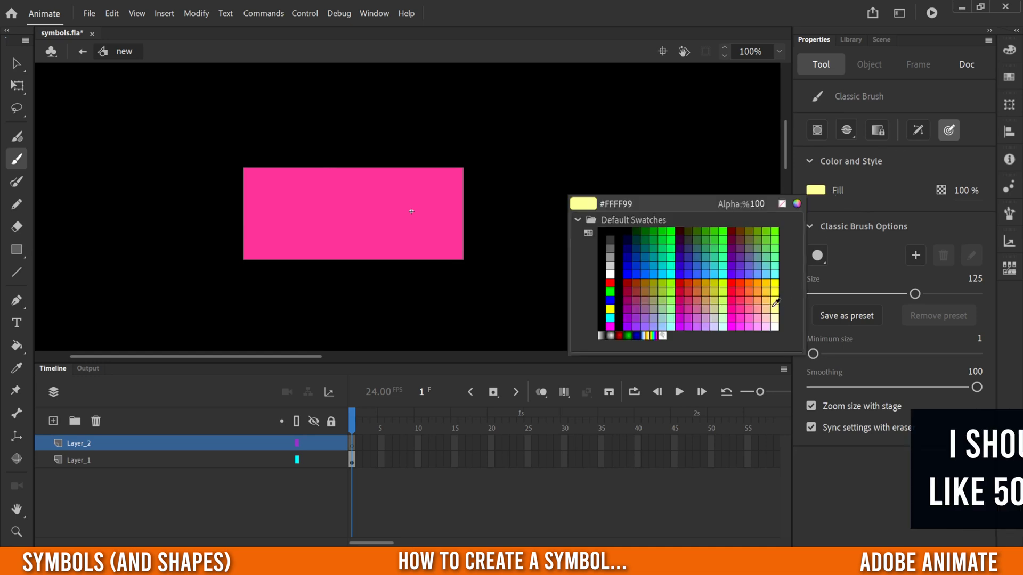
pyautogui.click(775, 326)
pyautogui.click(295, 268)
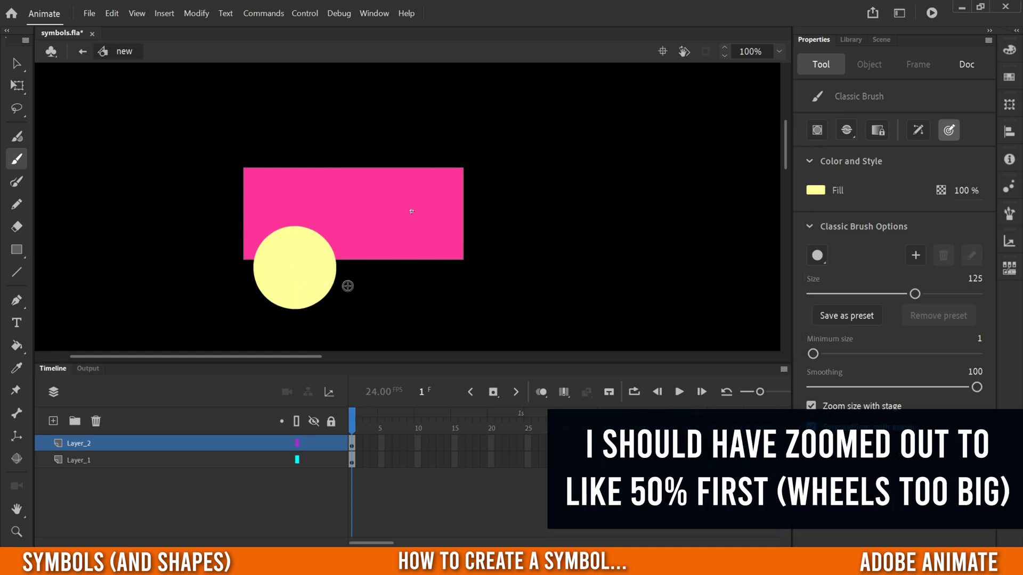
pyautogui.click(403, 262)
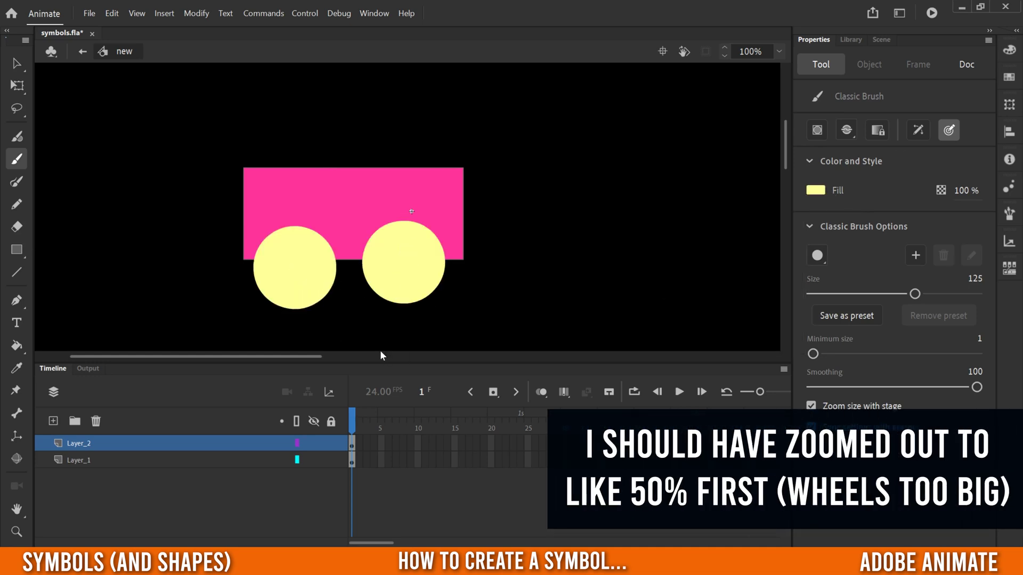
pyautogui.click(850, 39)
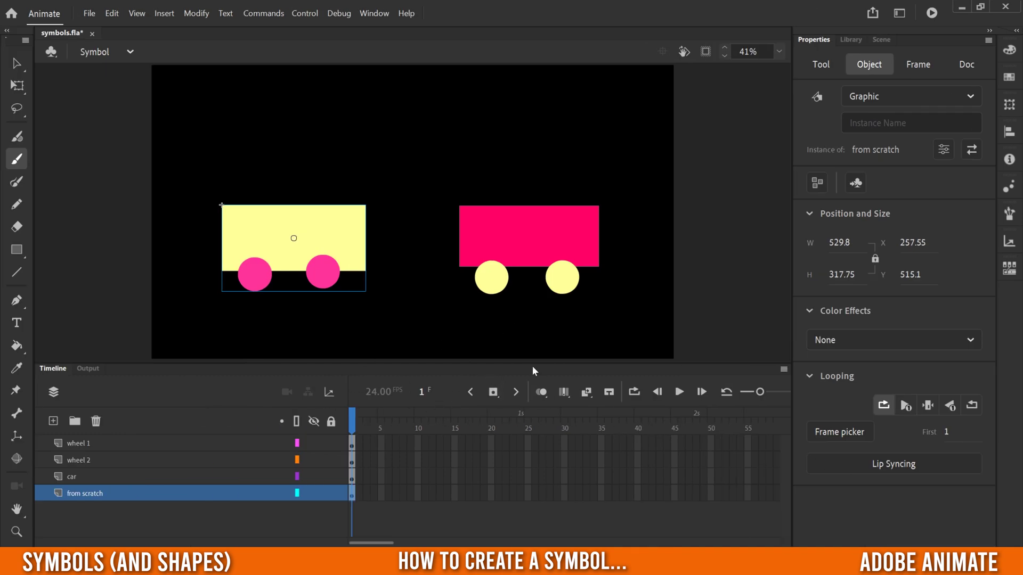
# Cut the first frames of the wheel 1, wheel 2 and car layers from the Symbol scene
pyautogui.click(83, 442)
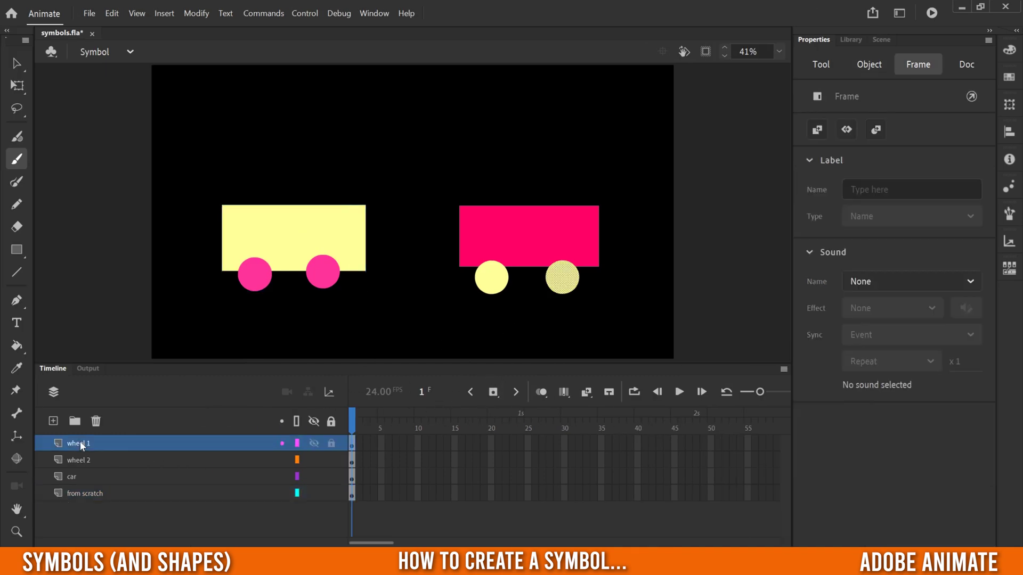
pyautogui.click(82, 459)
pyautogui.click(81, 476)
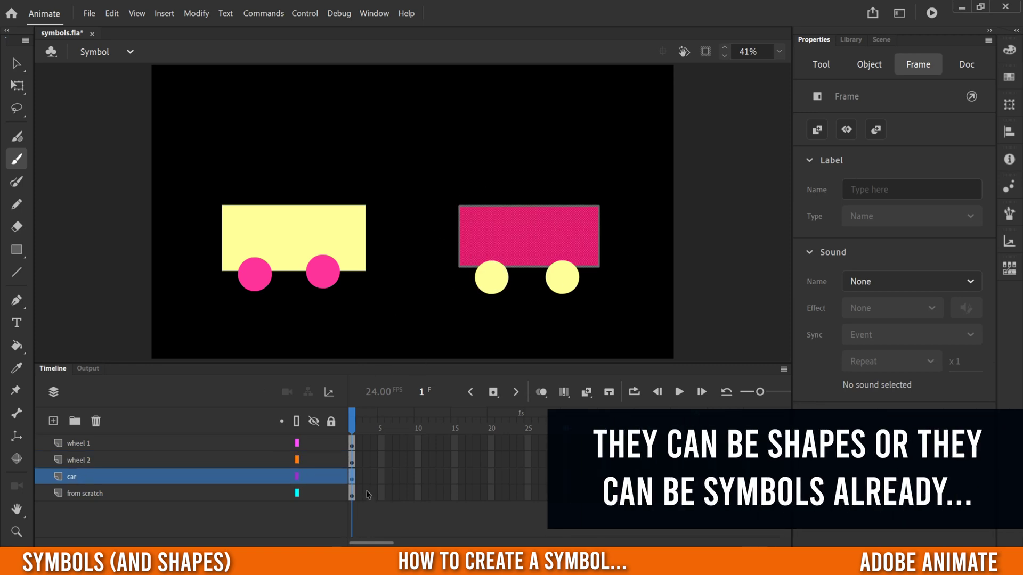
pyautogui.click(352, 447)
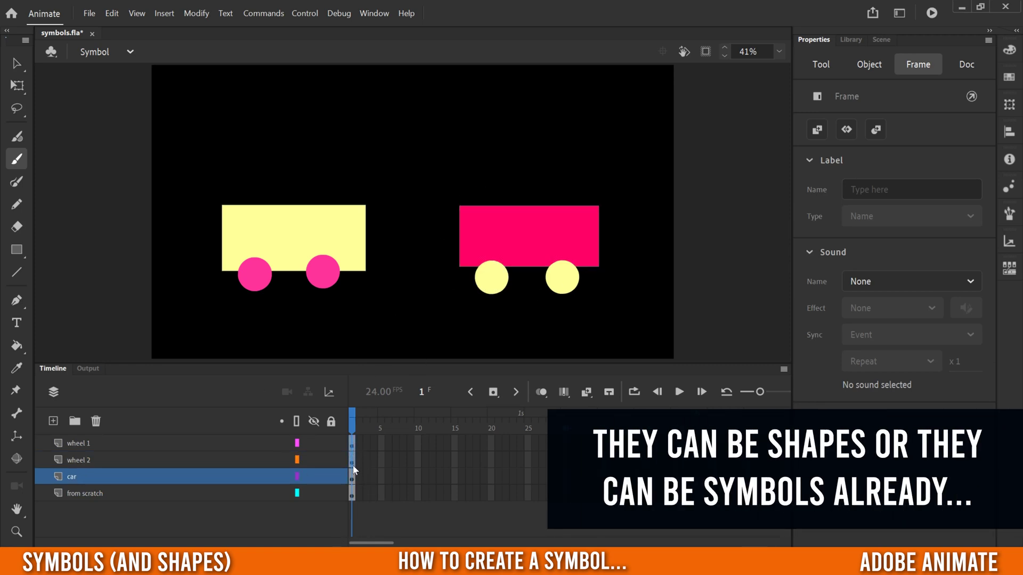
pyautogui.click(352, 475)
pyautogui.rightClick(353, 462)
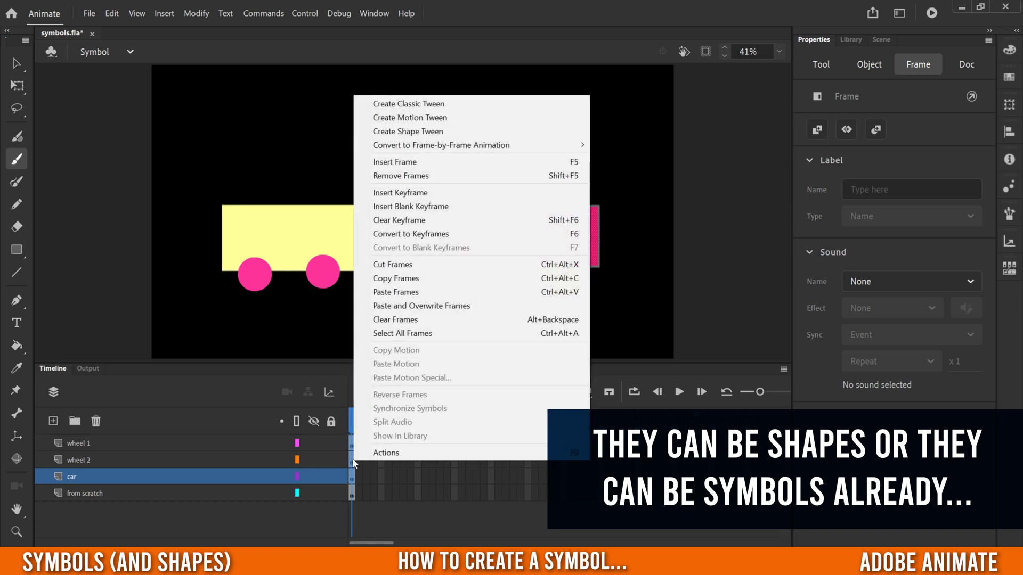
pyautogui.click(404, 268)
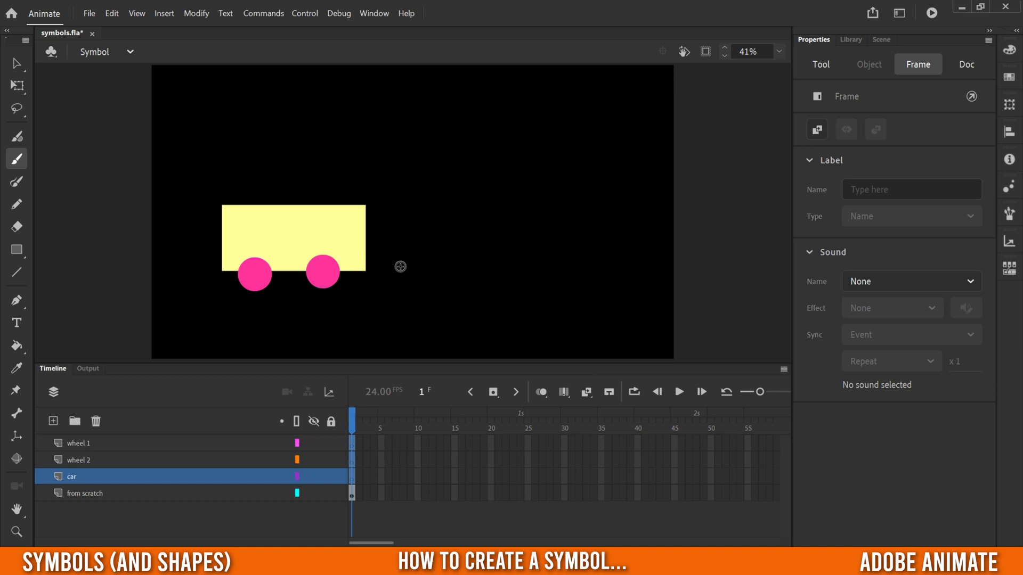
# Create an empty Graphic symbol named "cut" and paste the cut car and wheel frames into its first frame
pyautogui.click(163, 13)
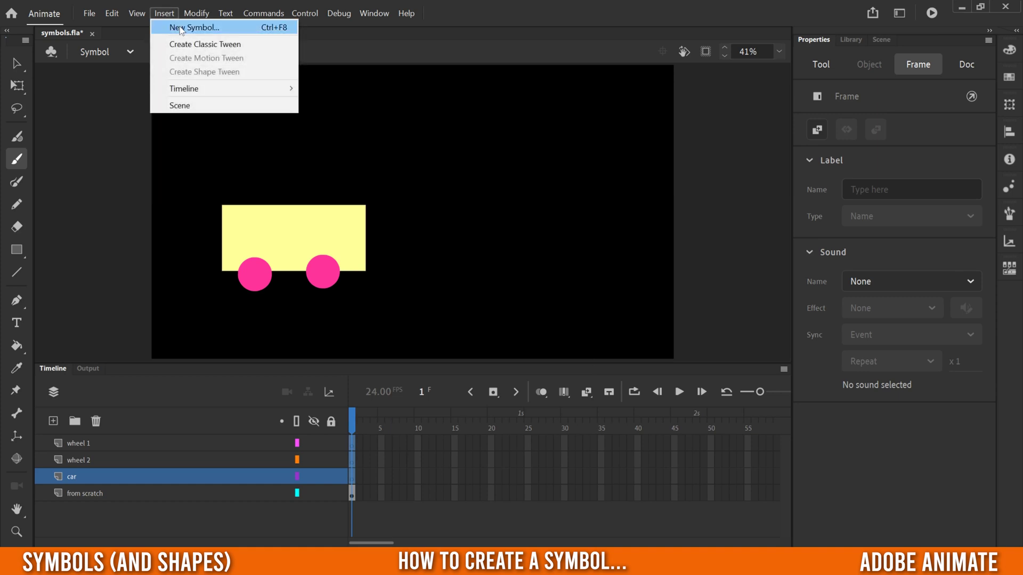
pyautogui.click(180, 27)
pyautogui.write('cut')
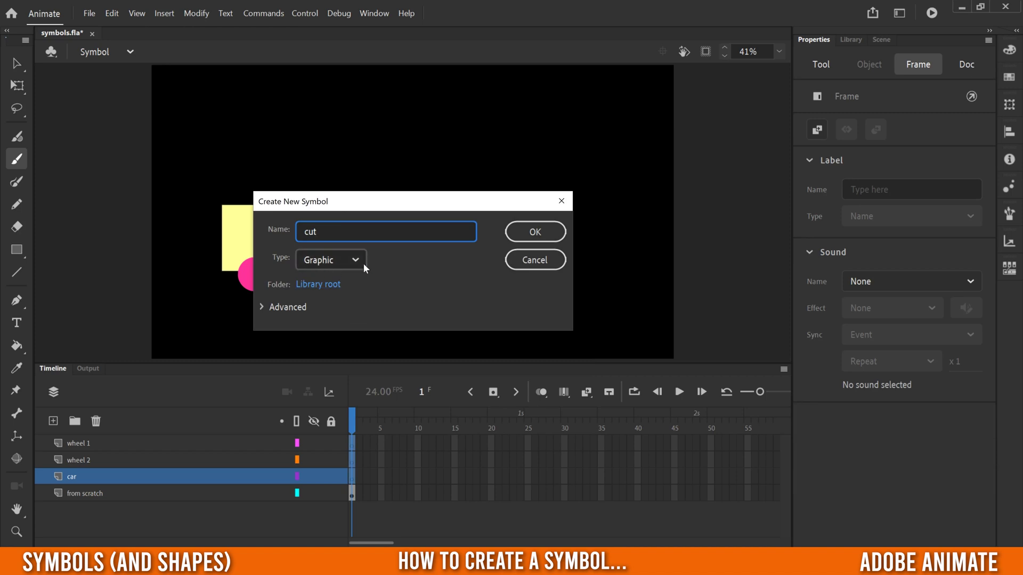
pyautogui.click(534, 232)
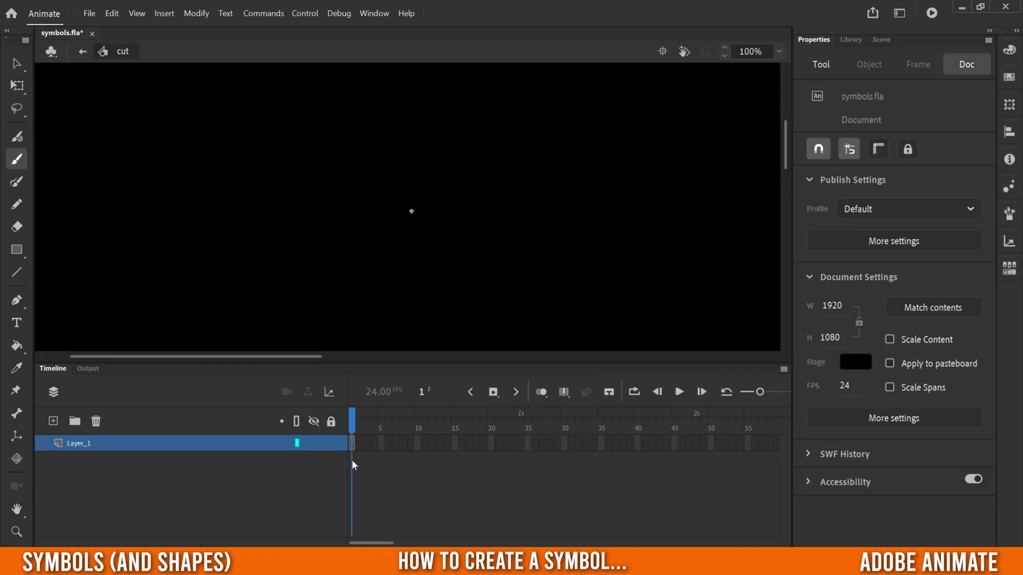
pyautogui.click(352, 446)
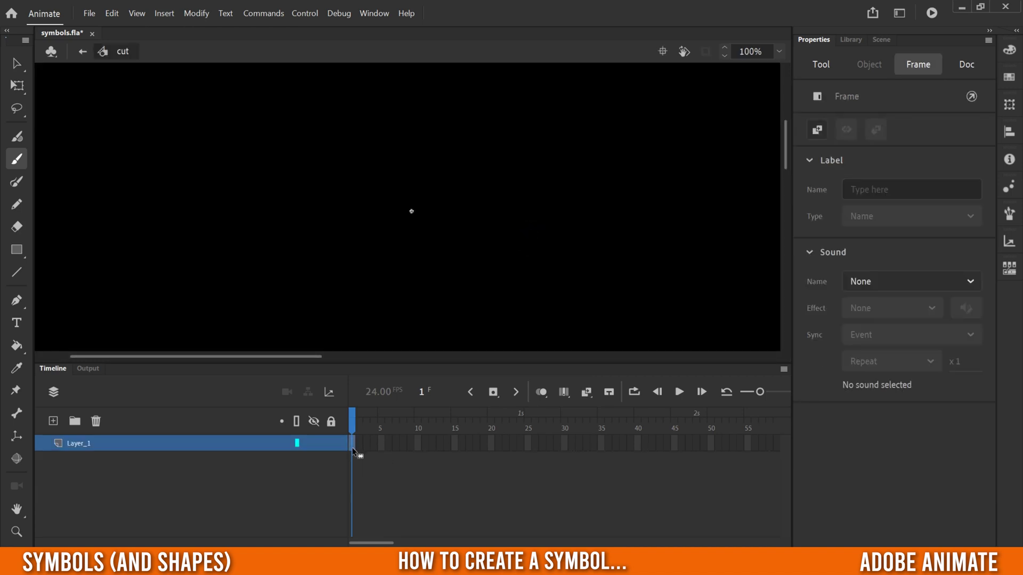
pyautogui.rightClick(352, 446)
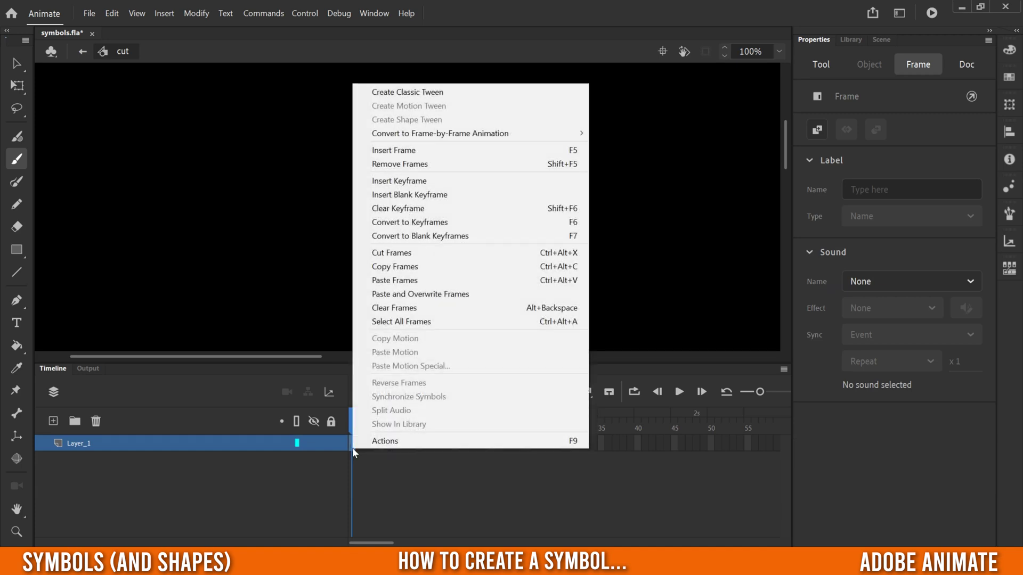
pyautogui.click(395, 281)
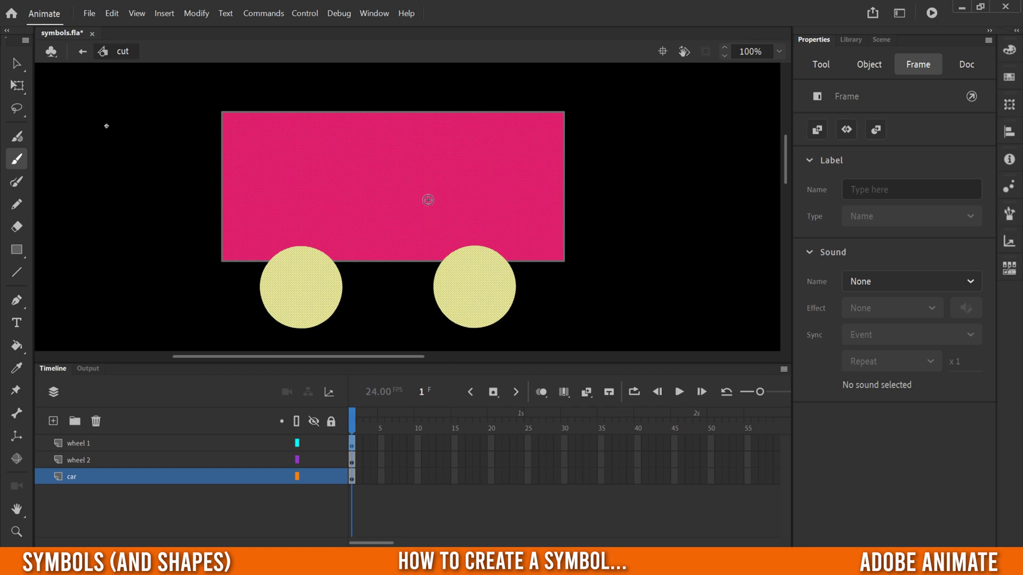
# Review the cut, from scratch and new symbols in the document's library
pyautogui.click(851, 40)
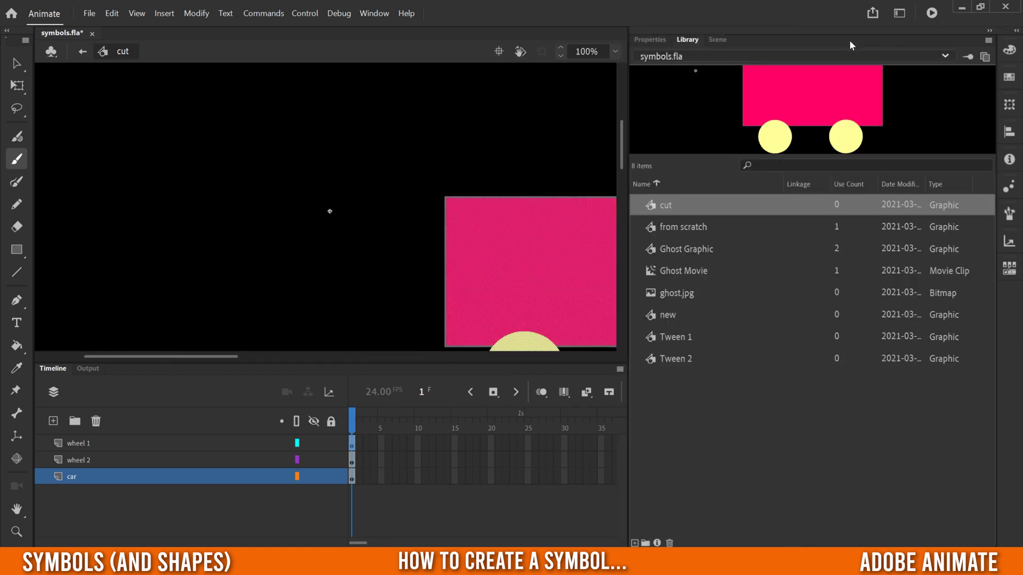
pyautogui.doubleClick(664, 205)
pyautogui.click(685, 226)
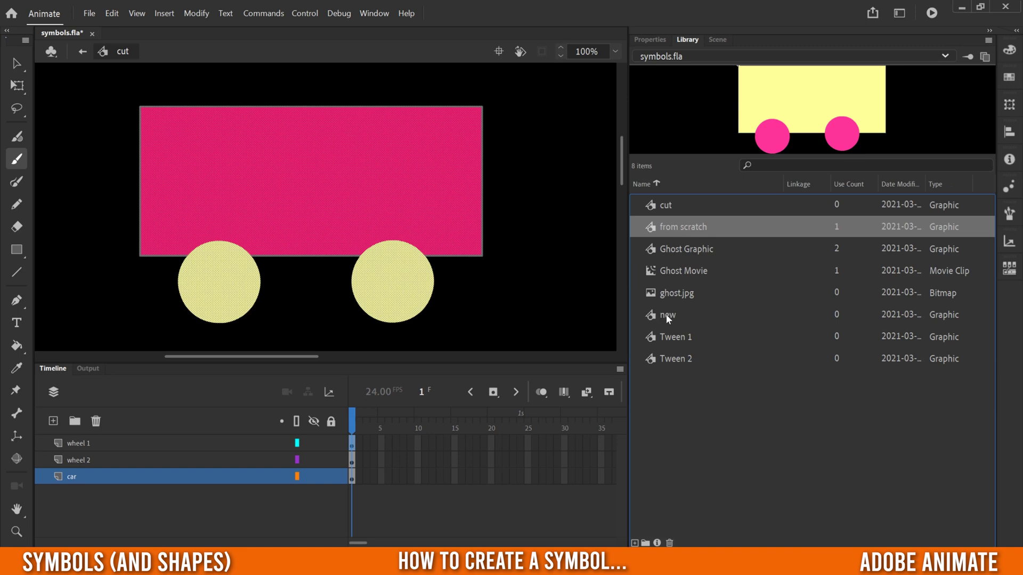
pyautogui.click(667, 316)
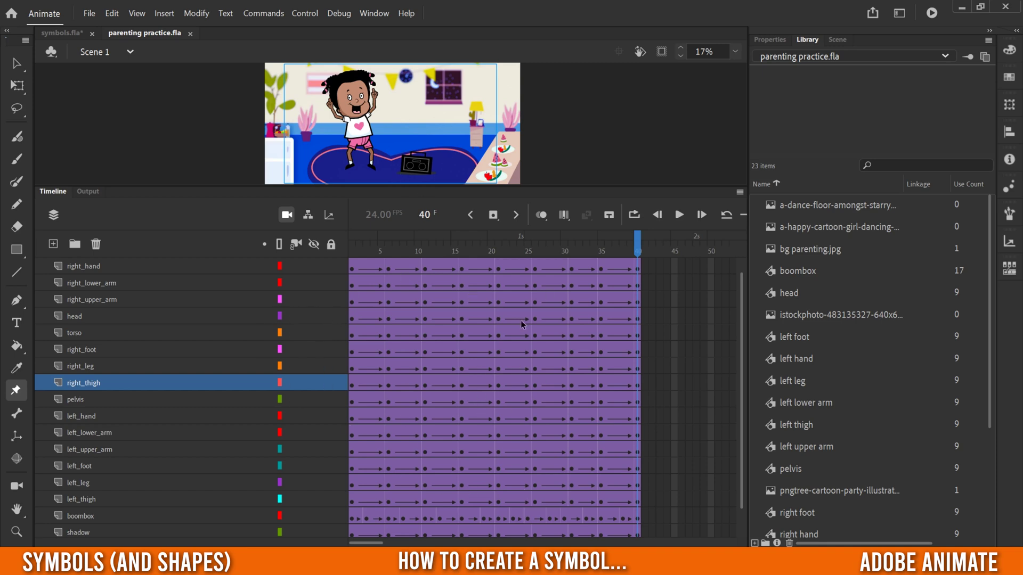
# In parenting practice.fla, cut all 40 frames of the character's body part layers, from right_hand down to left_thigh
pyautogui.moveTo(639, 273); pyautogui.dragTo(343, 494)
pyautogui.rightClick(366, 304)
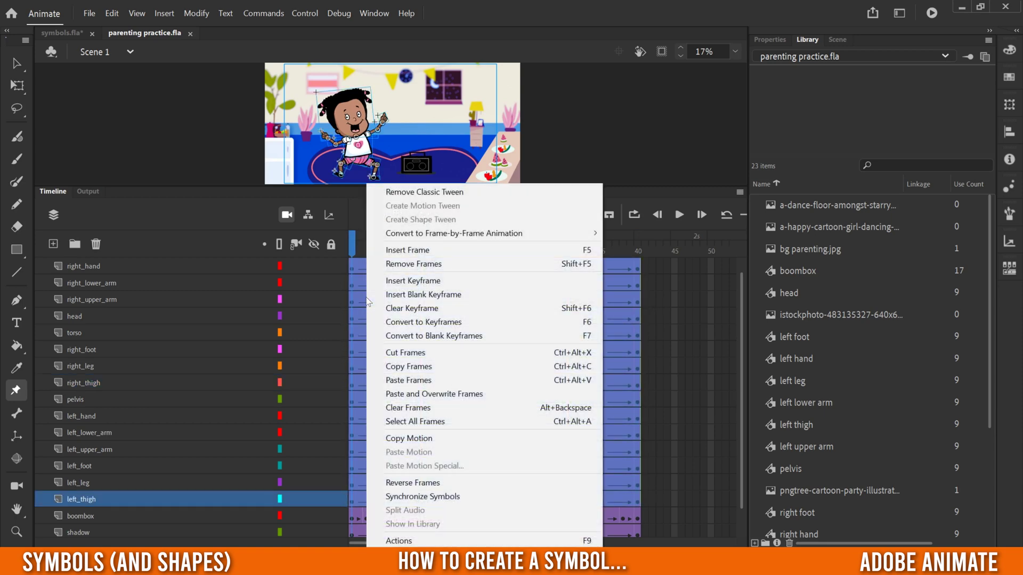
pyautogui.click(410, 353)
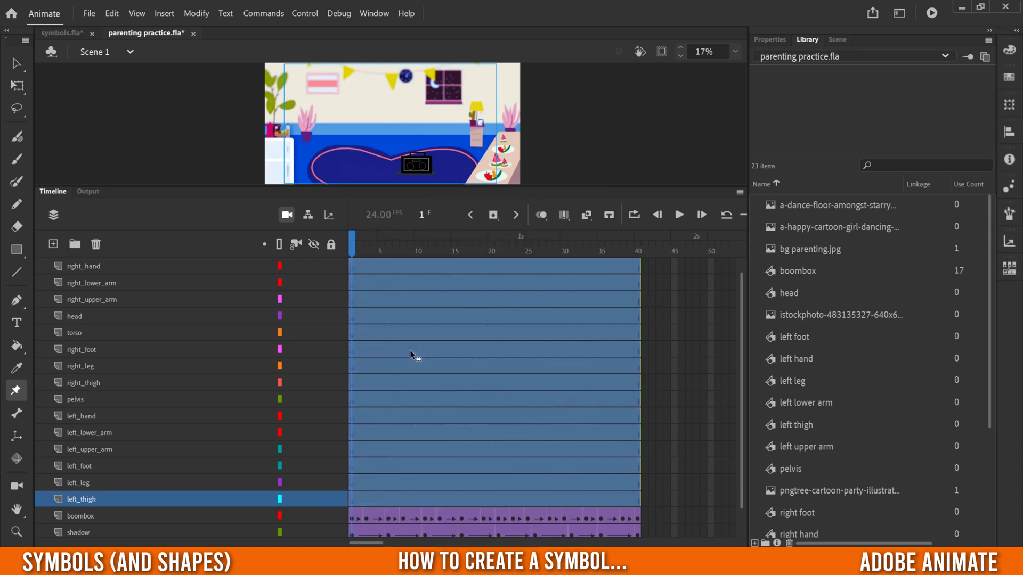
# Create an empty Graphic symbol named "dancing", paste the character's frames into it and preview the dance in its timeline
pyautogui.click(162, 14)
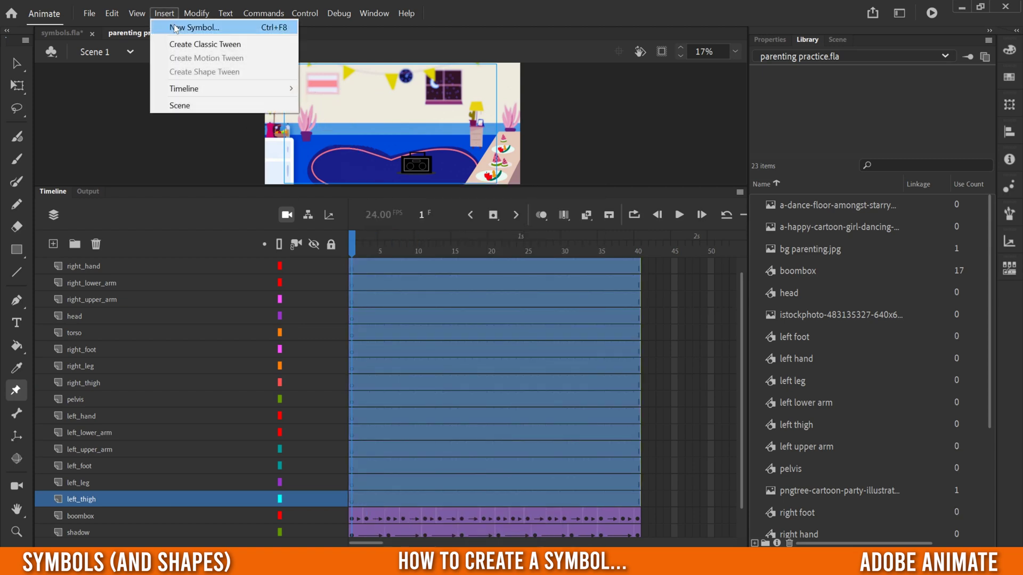
pyautogui.click(174, 22)
pyautogui.write('dancing')
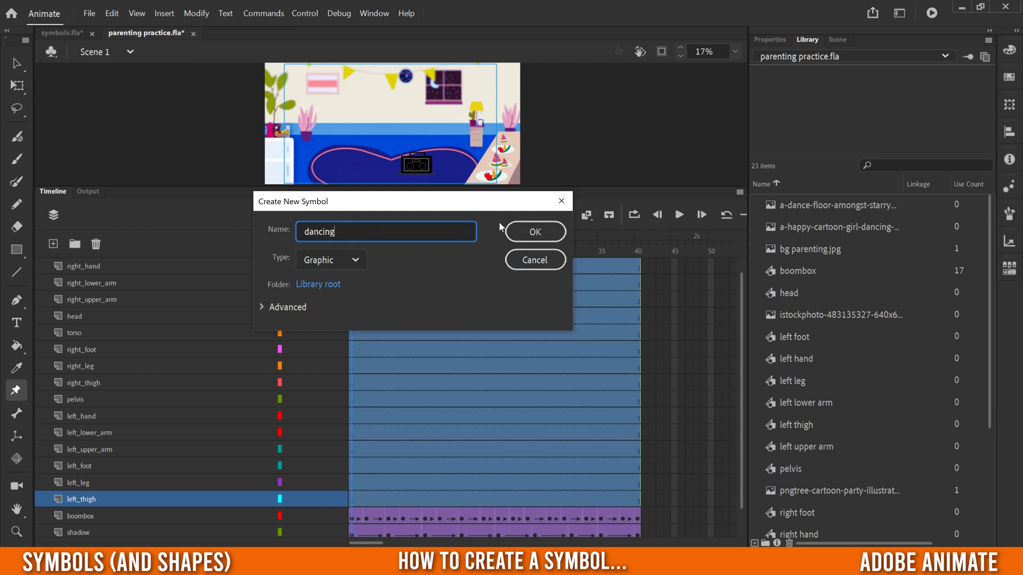
pyautogui.click(534, 231)
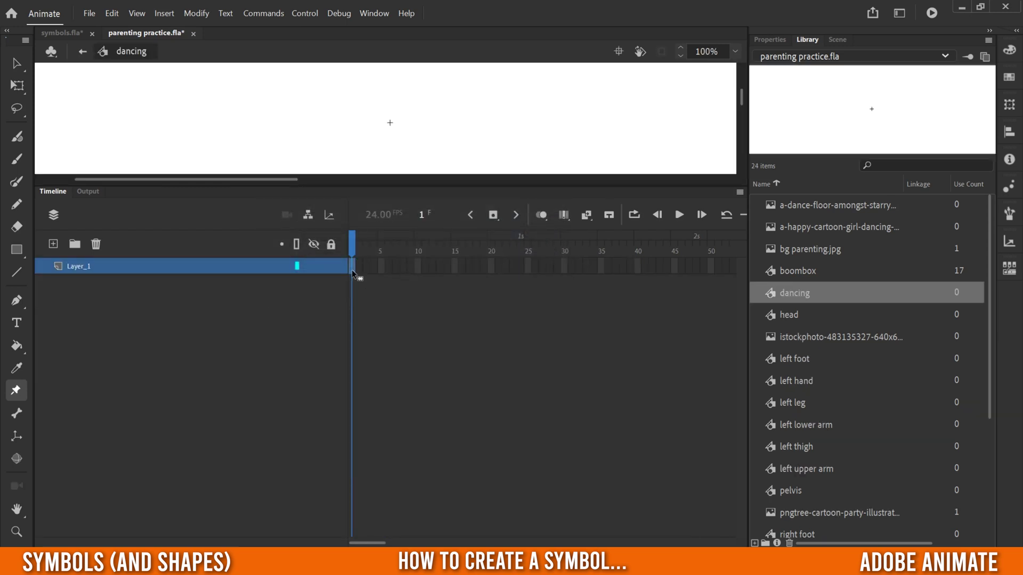
pyautogui.rightClick(351, 272)
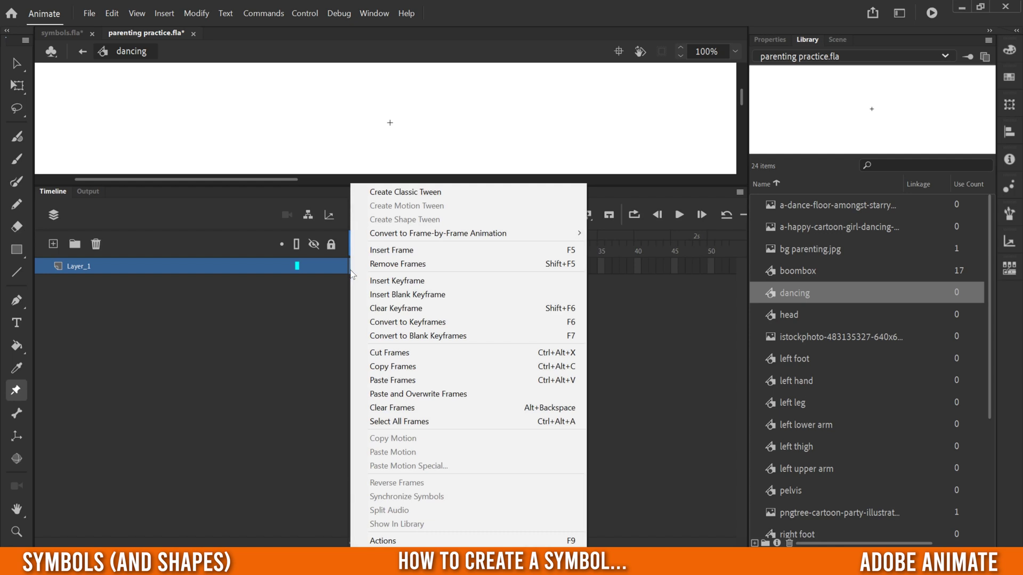
pyautogui.click(394, 381)
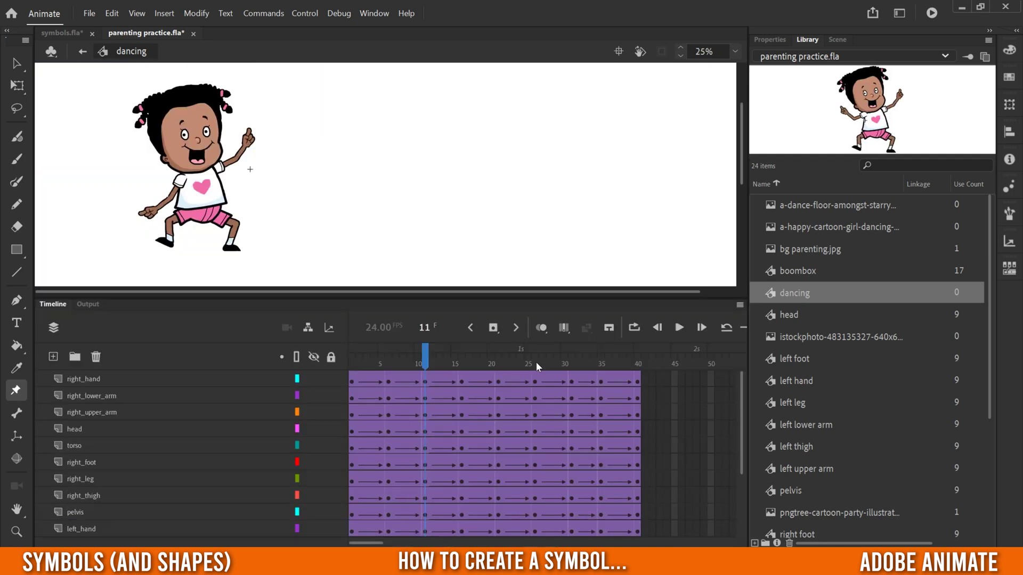
pyautogui.moveTo(536, 362); pyautogui.dragTo(528, 385)
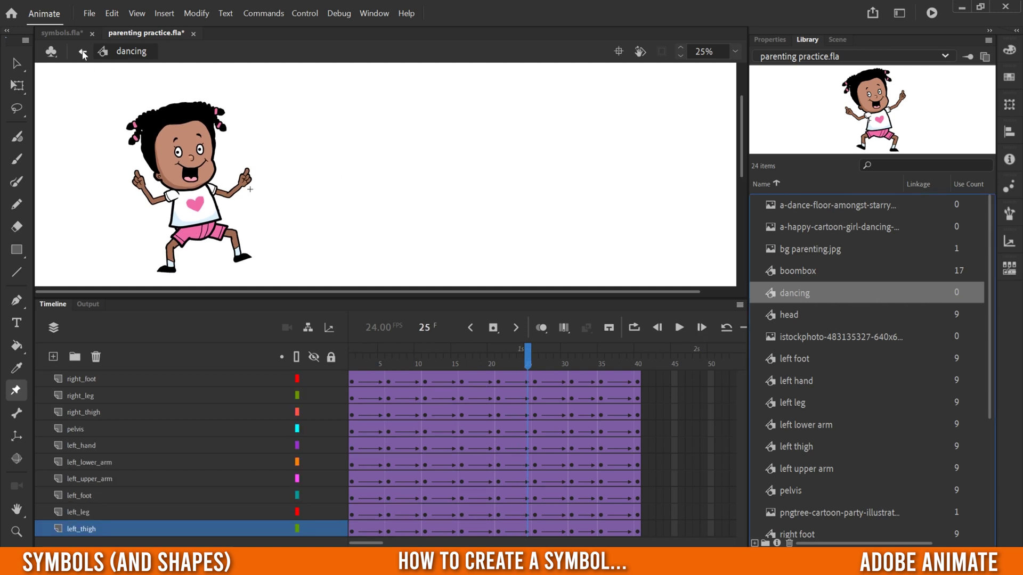
# Return to Scene 1 and delete all the emptied body part layers, keeping Camera, boombox, shadow and background
pyautogui.click(84, 54)
pyautogui.click(149, 461)
pyautogui.click(135, 391)
pyautogui.scroll(-3, 179, 444)
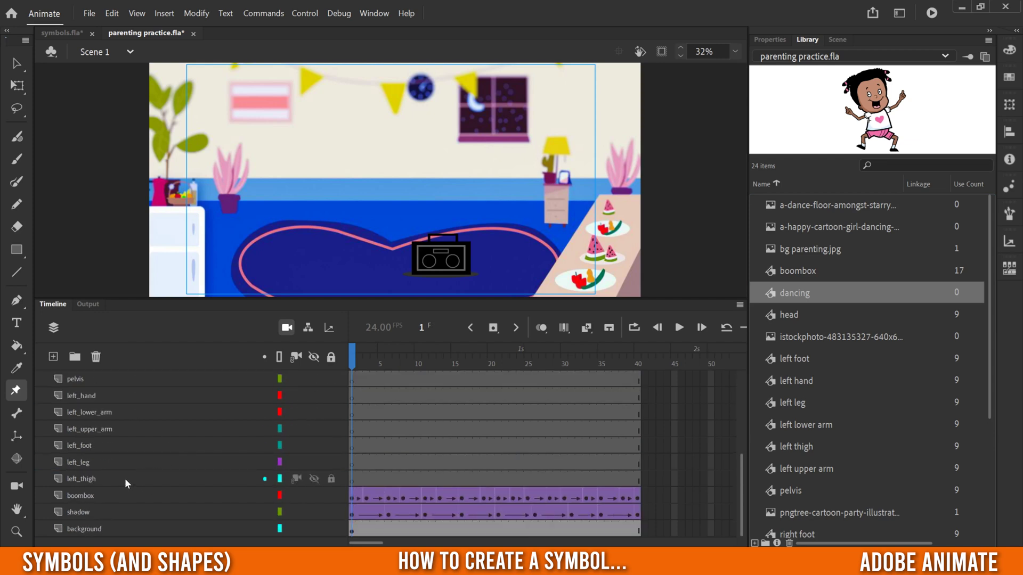
pyautogui.keyDown('shift'); pyautogui.click(109, 378); pyautogui.keyUp('shift')
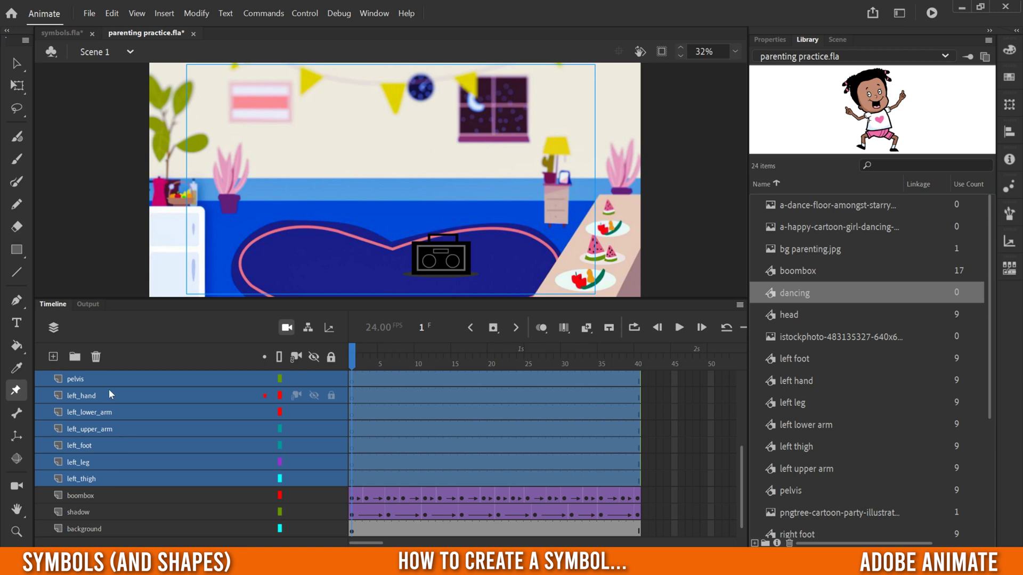
pyautogui.click(95, 356)
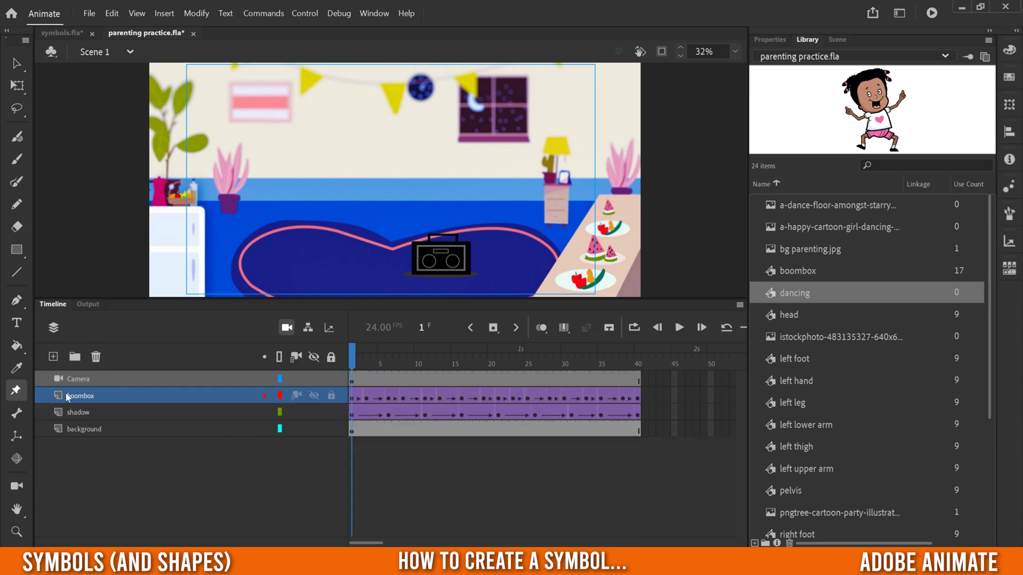
# Add a layer named "dancing" above boombox and place the dancing symbol on the stage to the left of the boombox
pyautogui.click(53, 357)
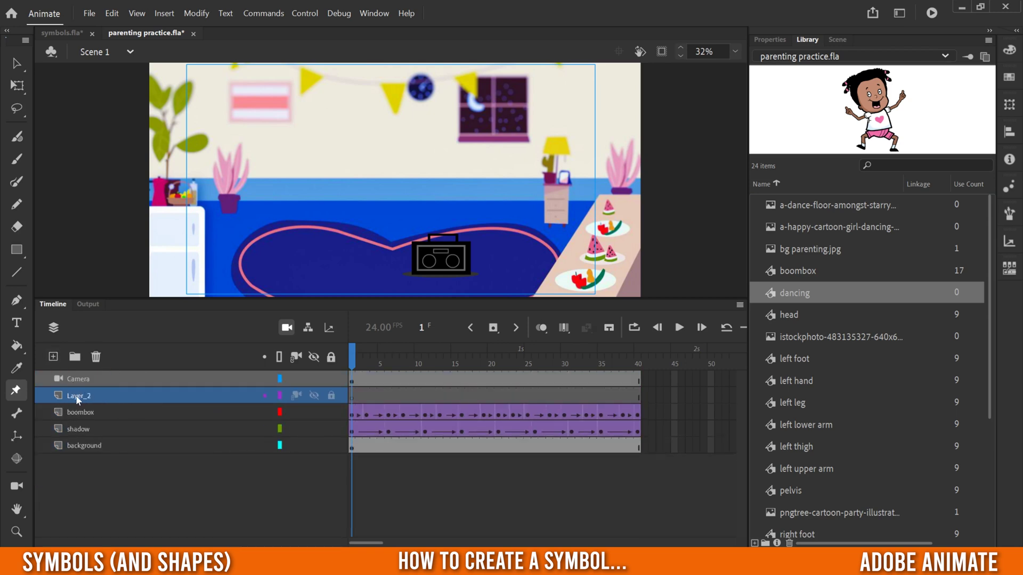
pyautogui.doubleClick(92, 396)
pyautogui.write('dancing')
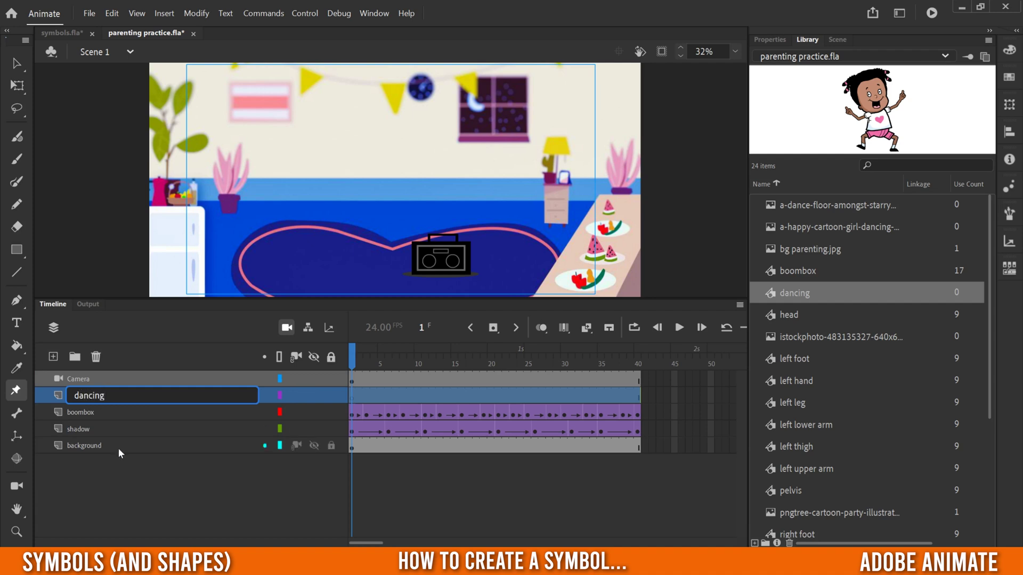
pyautogui.click(127, 479)
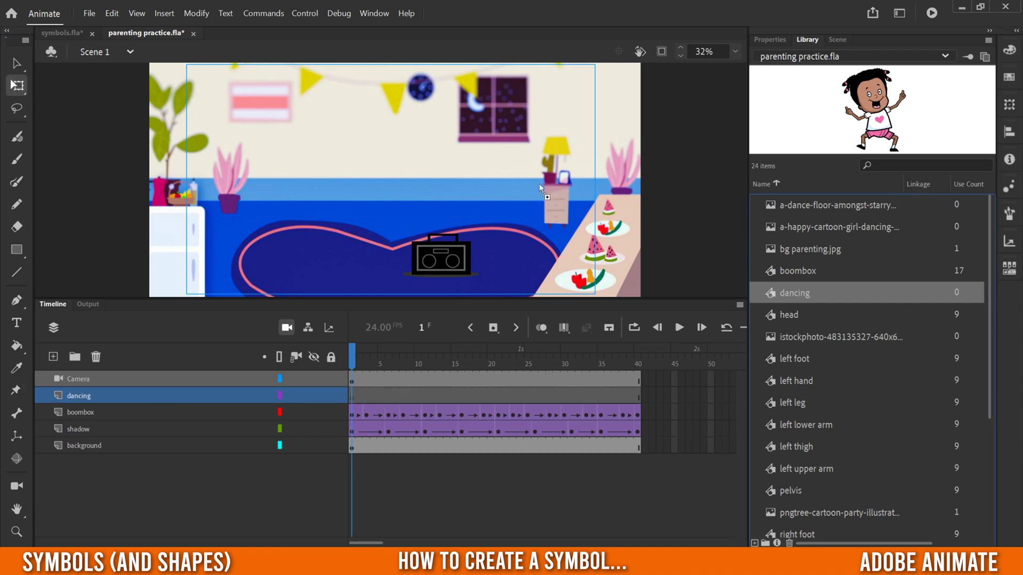
pyautogui.moveTo(311, 182); pyautogui.dragTo(303, 209)
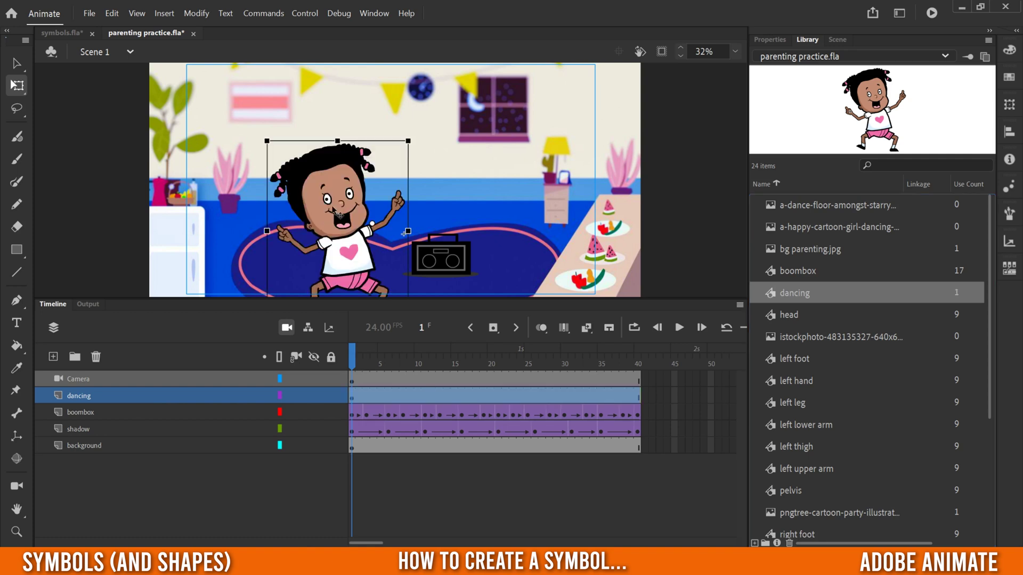
pyautogui.moveTo(293, 153); pyautogui.dragTo(295, 136)
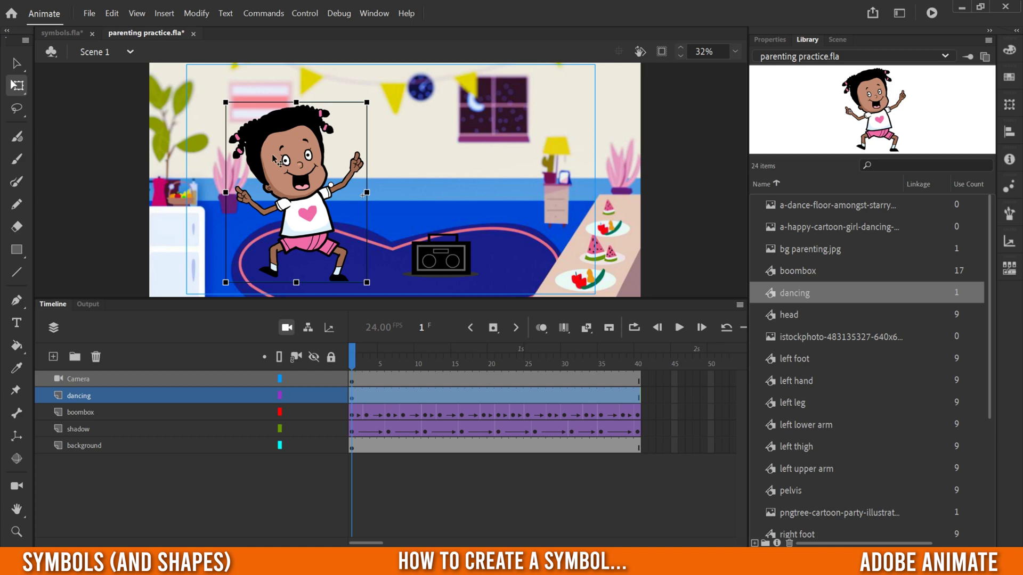
# Open the dancing symbol on the stage to view its own timeline
pyautogui.doubleClick(274, 160)
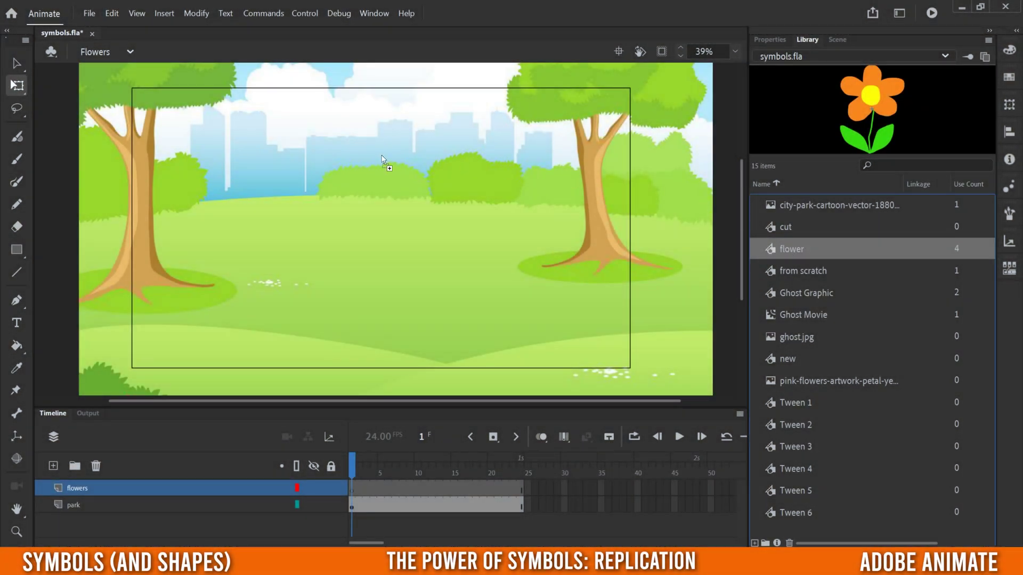
# Place three instances of the flower symbol side by side across the park in the Flowers scene
pyautogui.moveTo(225, 248); pyautogui.dragTo(216, 291)
pyautogui.moveTo(770, 250); pyautogui.dragTo(415, 195)
pyautogui.moveTo(358, 277); pyautogui.dragTo(360, 284)
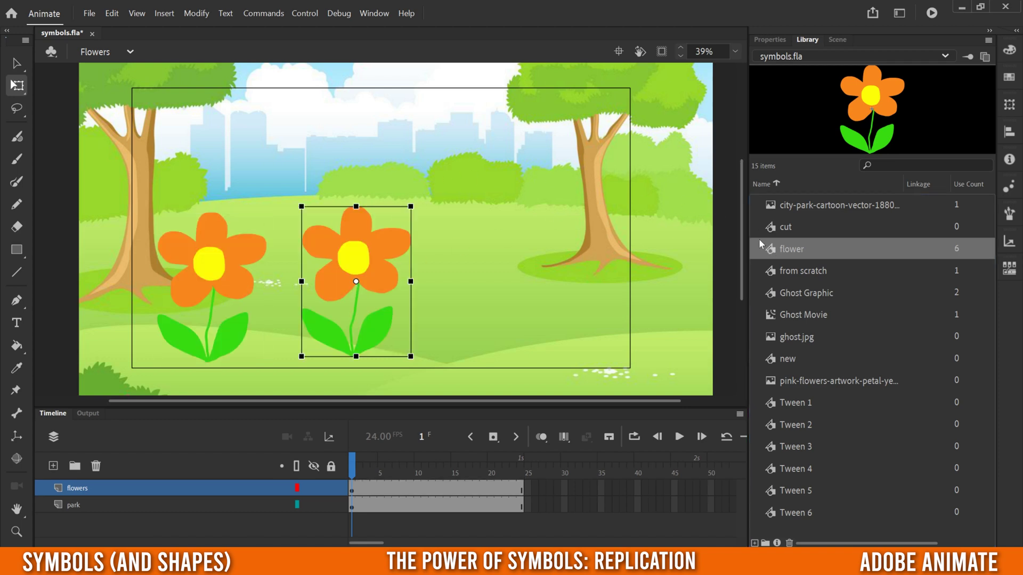
pyautogui.moveTo(774, 255); pyautogui.dragTo(493, 292)
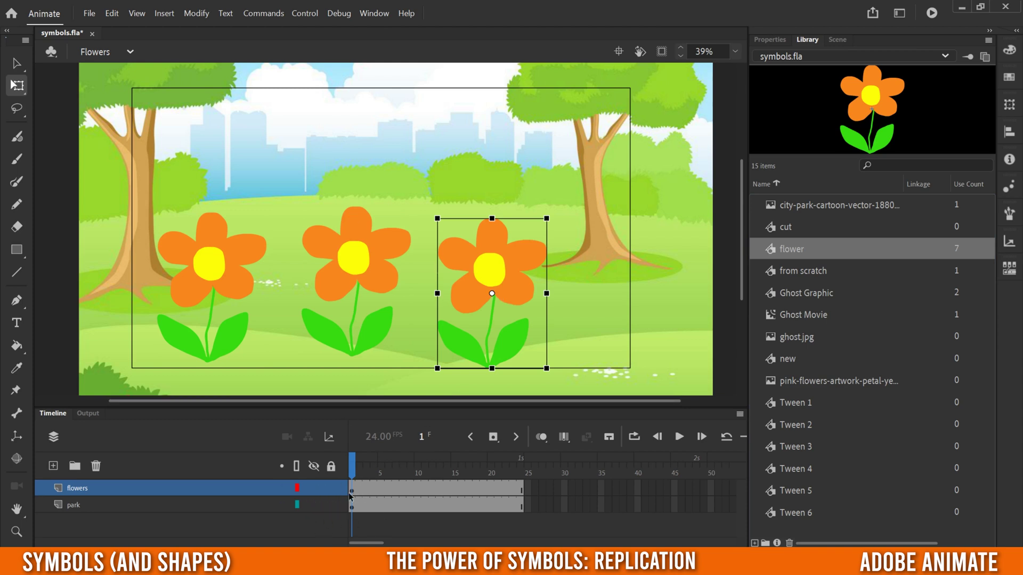
pyautogui.moveTo(486, 268); pyautogui.dragTo(527, 243)
# Edit the middle flower instance in place and pull its upper-left orange petal outward into a long point
pyautogui.click(365, 241)
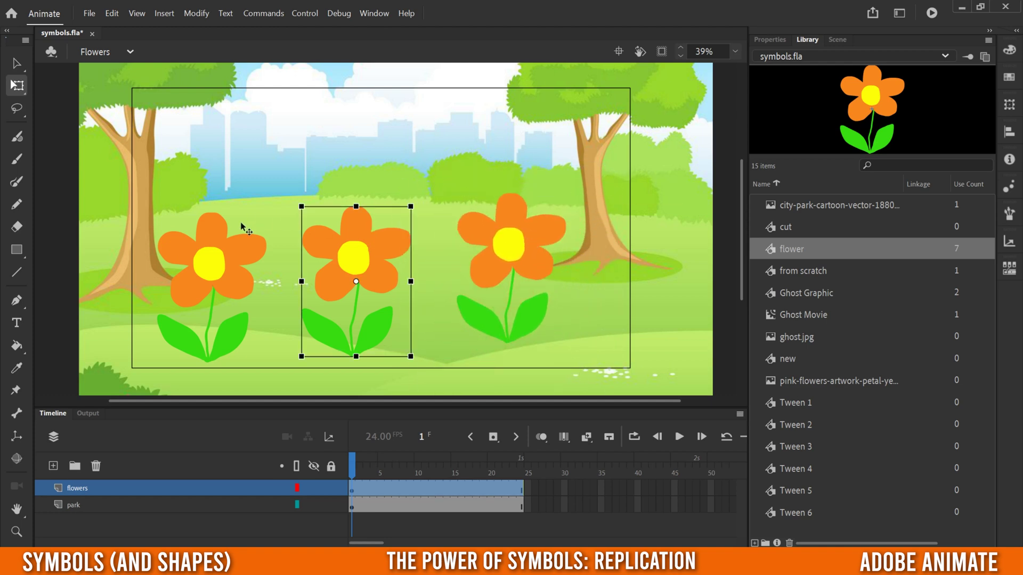
pyautogui.click(221, 253)
pyautogui.click(505, 241)
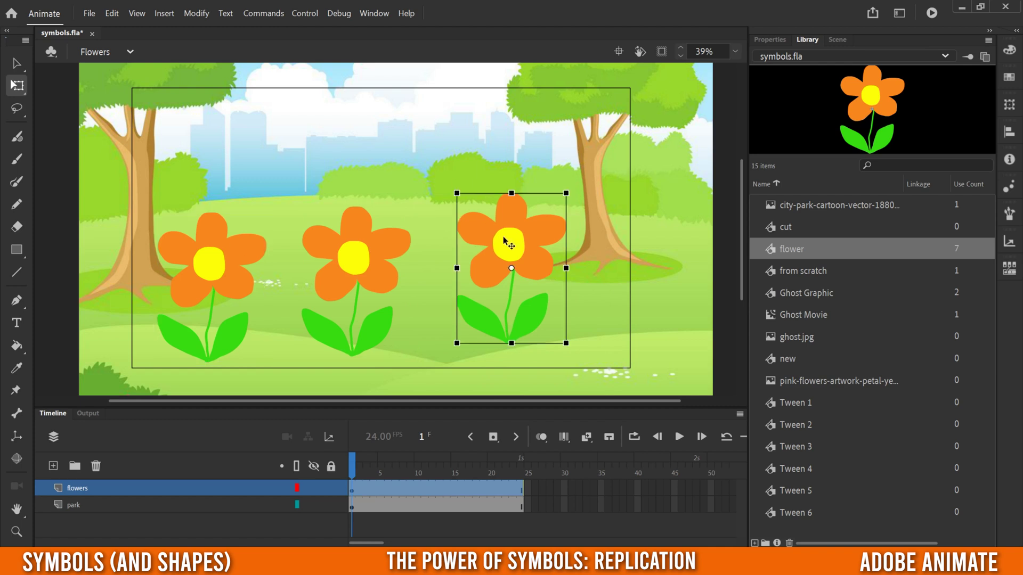
pyautogui.click(359, 239)
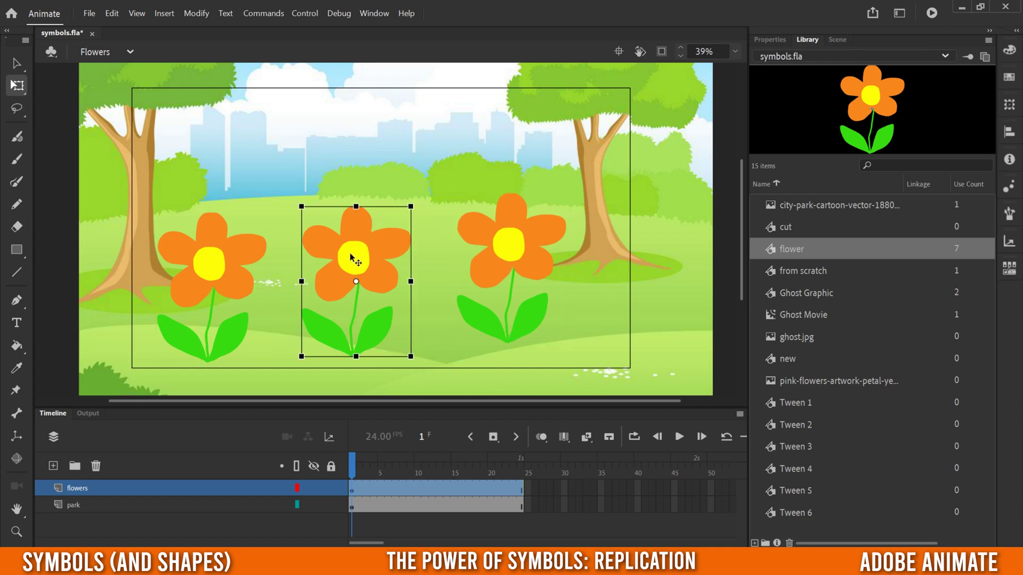
pyautogui.doubleClick(357, 239)
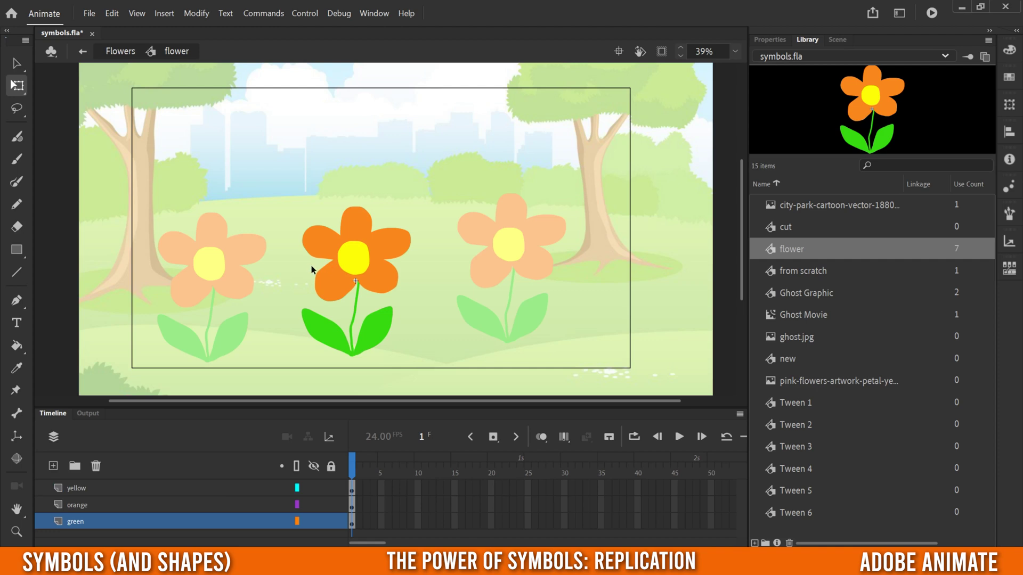
pyautogui.click(17, 63)
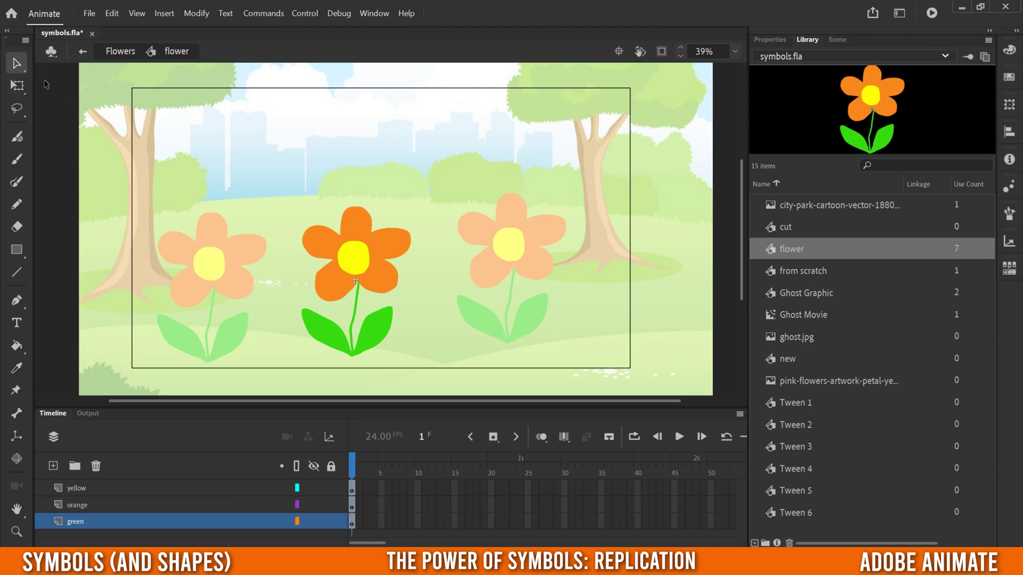
pyautogui.moveTo(309, 233); pyautogui.dragTo(300, 198)
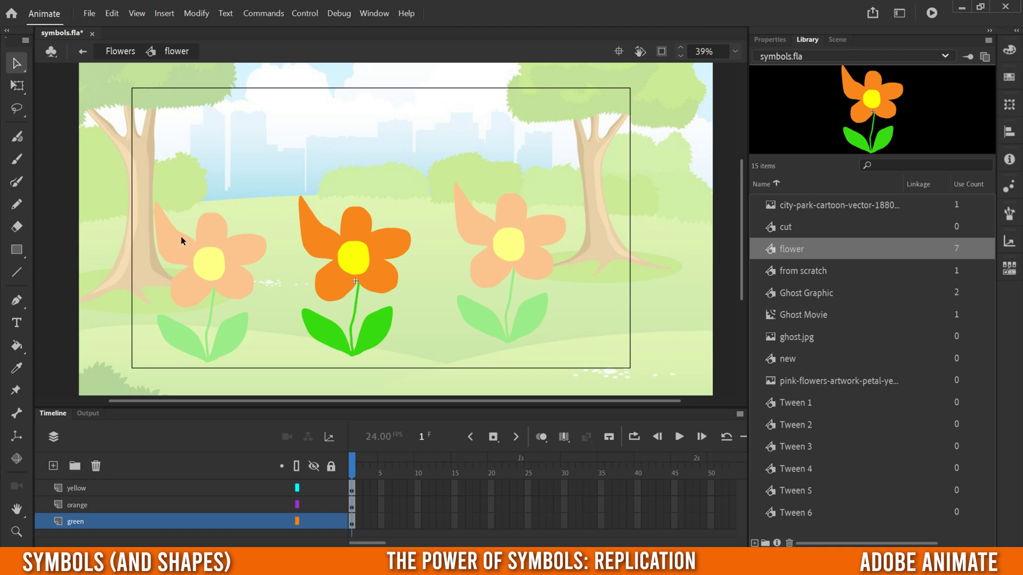
# Change the fill of the flower's yellow centre to a brownish orange
pyautogui.click(352, 275)
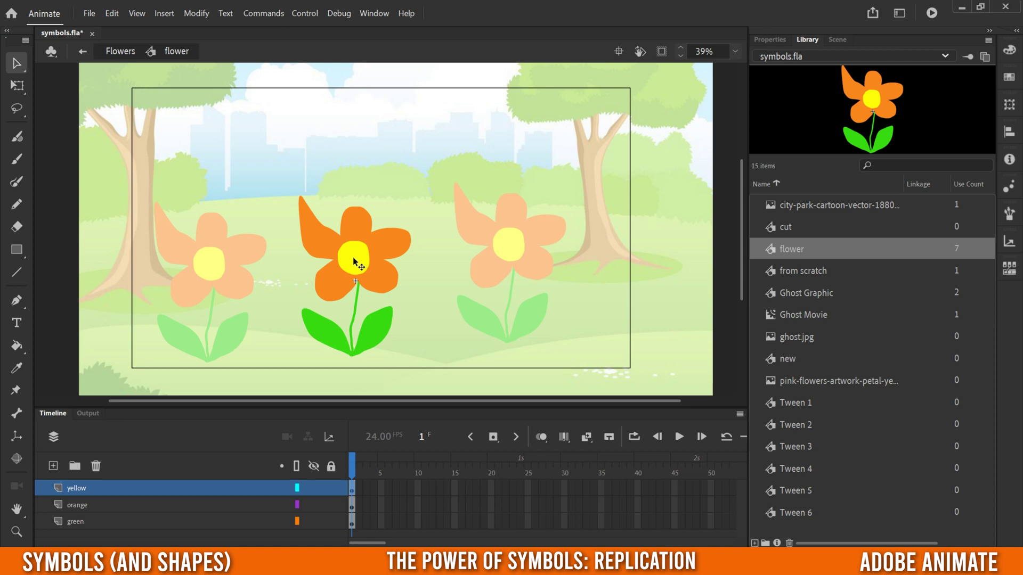
pyautogui.click(779, 41)
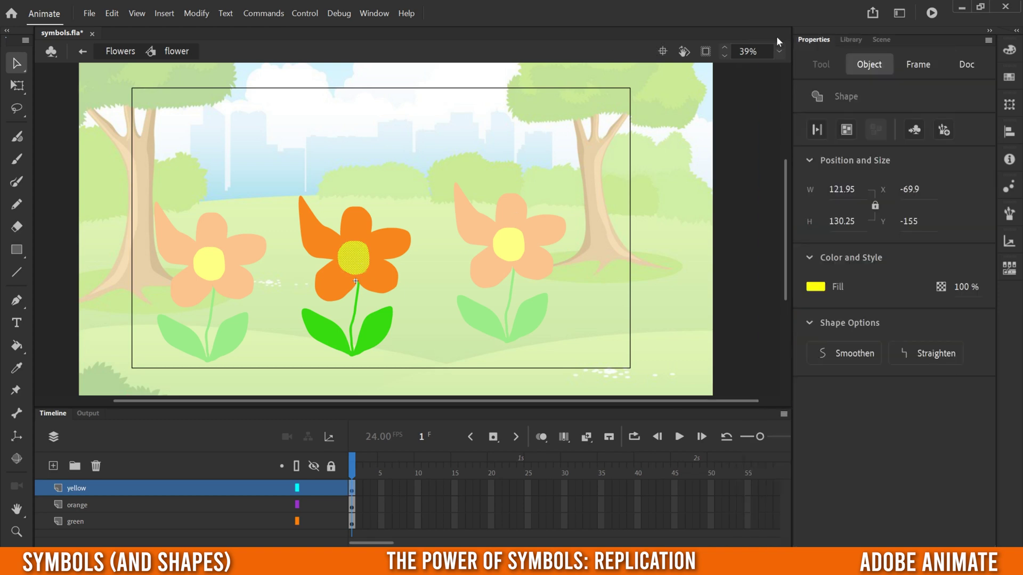
pyautogui.click(815, 287)
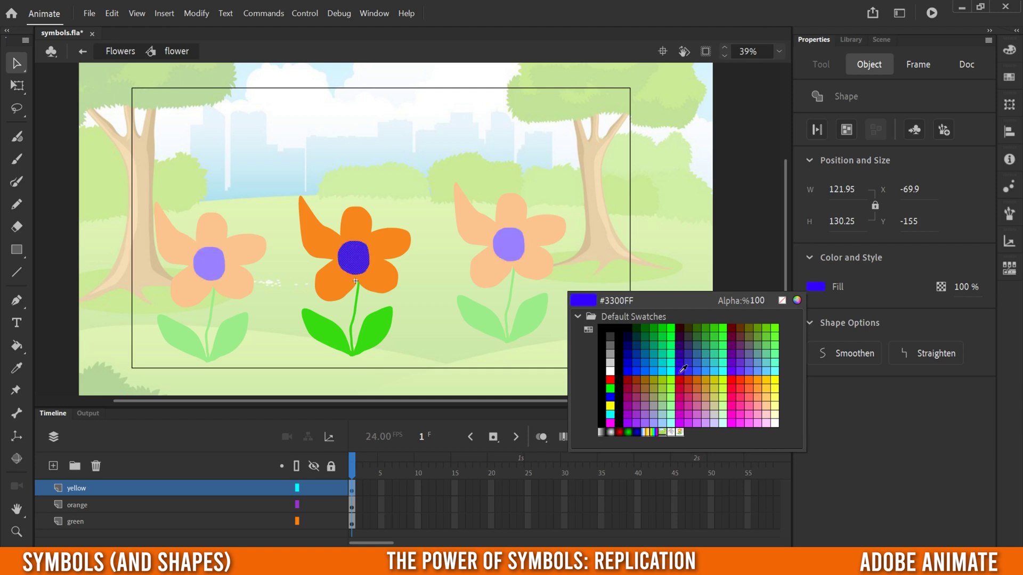
pyautogui.click(703, 380)
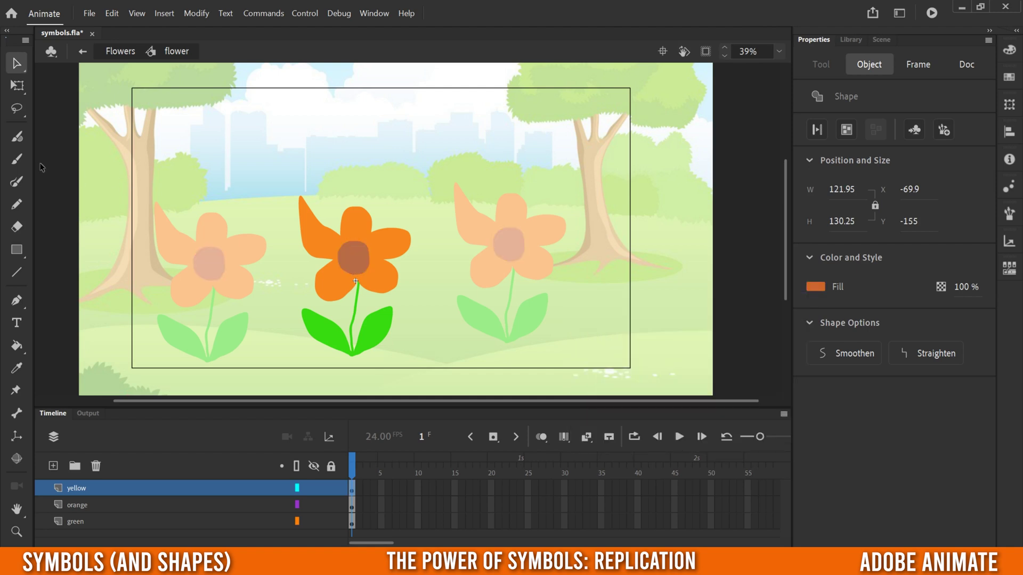
pyautogui.click(238, 203)
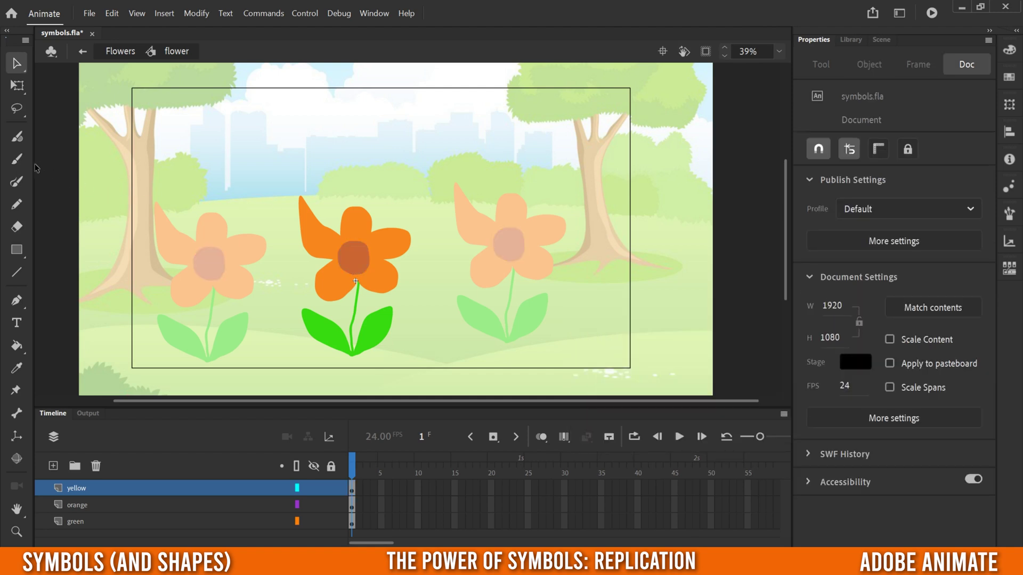
# Paint a black dot in the middle of the flower's centre with the Classic Brush at size 26
pyautogui.click(16, 158)
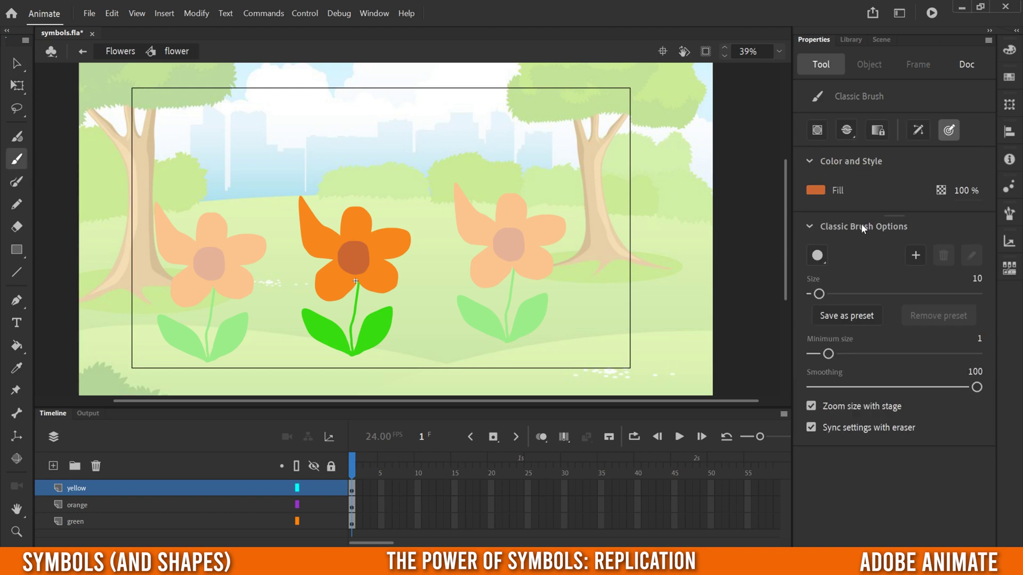
pyautogui.click(814, 190)
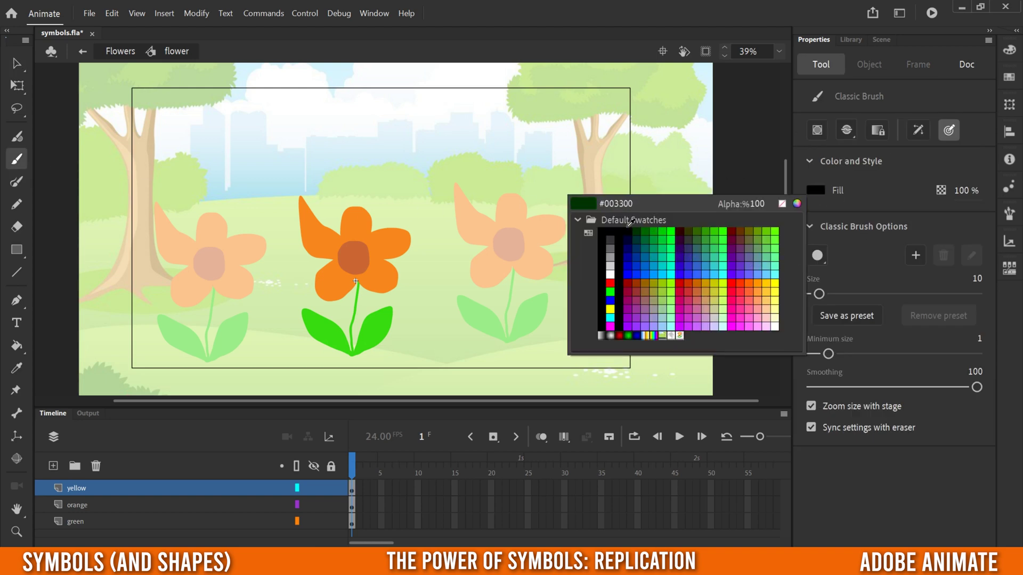
pyautogui.press('Escape')
pyautogui.moveTo(819, 293); pyautogui.dragTo(832, 293)
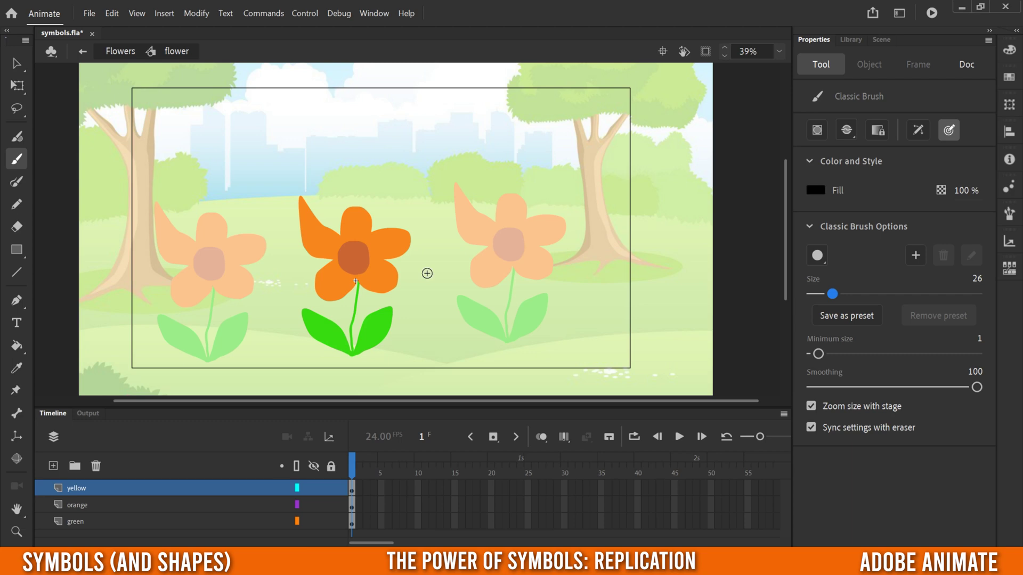
pyautogui.click(352, 257)
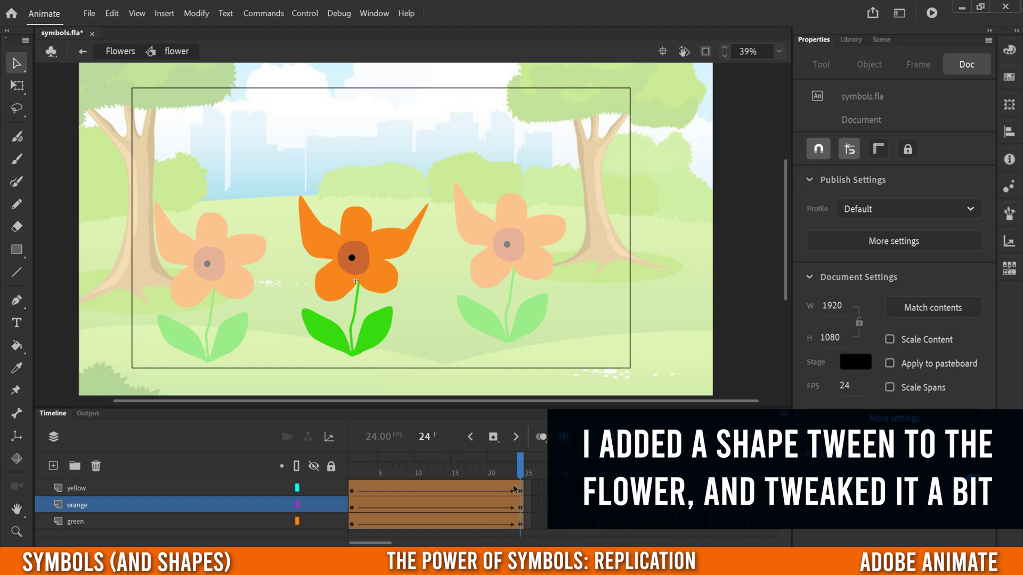
# Scrub the flower's shape tween, return to the Flowers scene and preview the three instances up to frame 24
pyautogui.moveTo(515, 480)
pyautogui.mouseDown()
pyautogui.moveTo(370, 472)
pyautogui.moveTo(506, 468)
pyautogui.moveTo(353, 470)
pyautogui.moveTo(522, 474)
pyautogui.mouseUp()
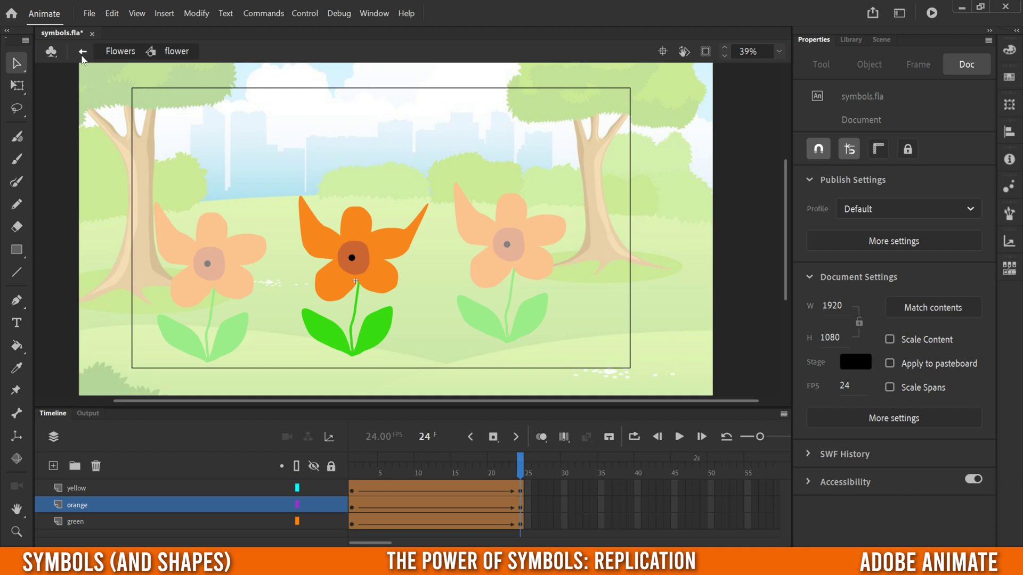
pyautogui.click(82, 53)
pyautogui.moveTo(375, 469); pyautogui.dragTo(483, 470)
pyautogui.click(237, 310)
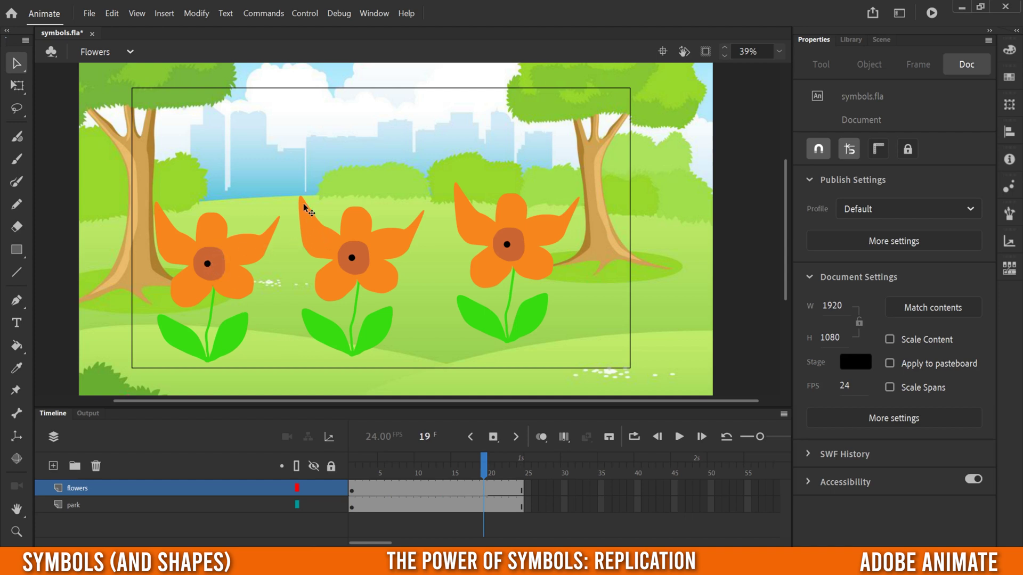
pyautogui.moveTo(446, 481)
pyautogui.mouseDown()
pyautogui.moveTo(372, 477)
pyautogui.moveTo(441, 477)
pyautogui.mouseUp()
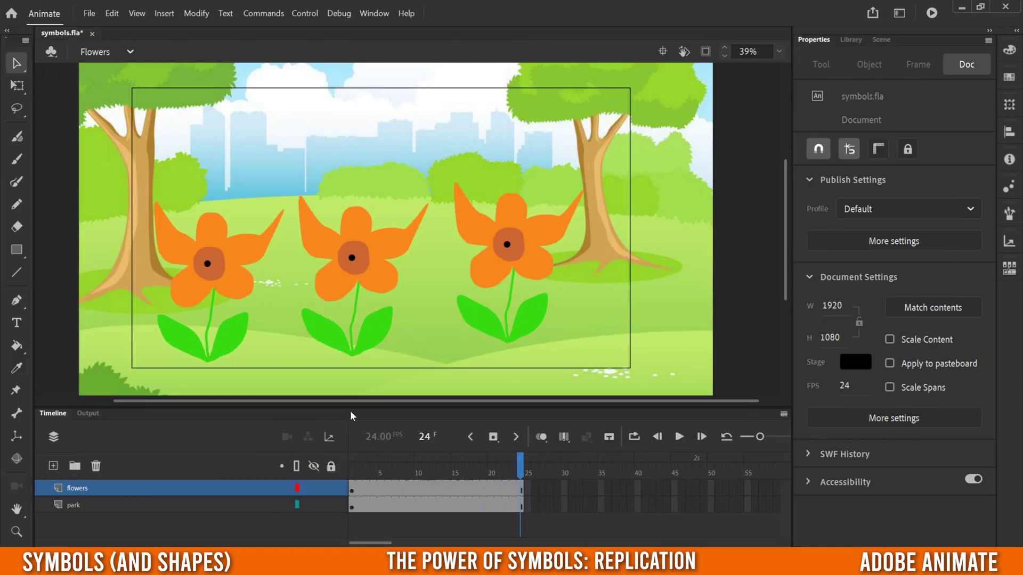
# Scale the leftmost flower down to about 260 by 293 with Free Transform and move it lower, near the left tree
pyautogui.click(18, 87)
pyautogui.click(251, 281)
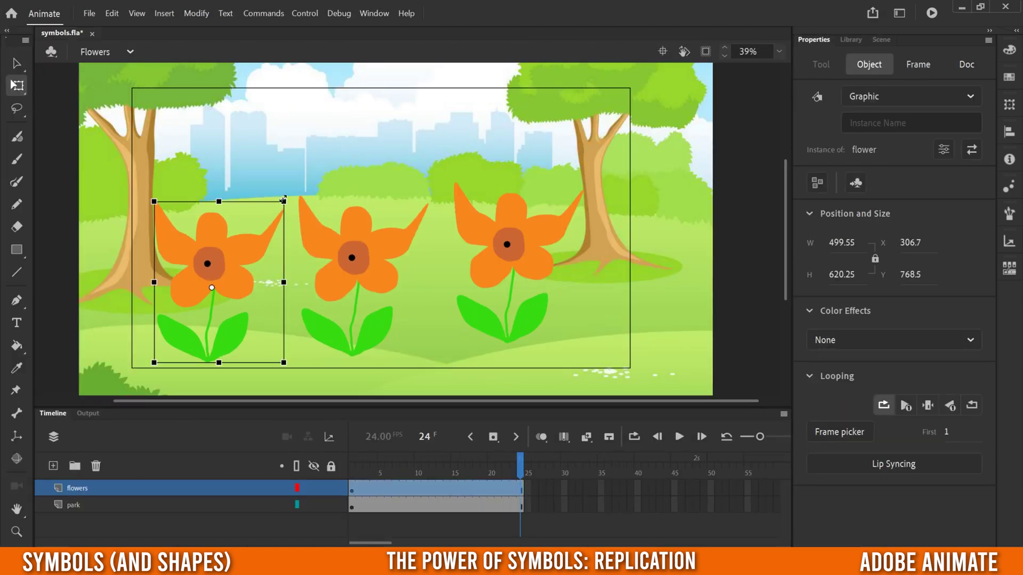
pyautogui.moveTo(283, 201); pyautogui.dragTo(252, 247)
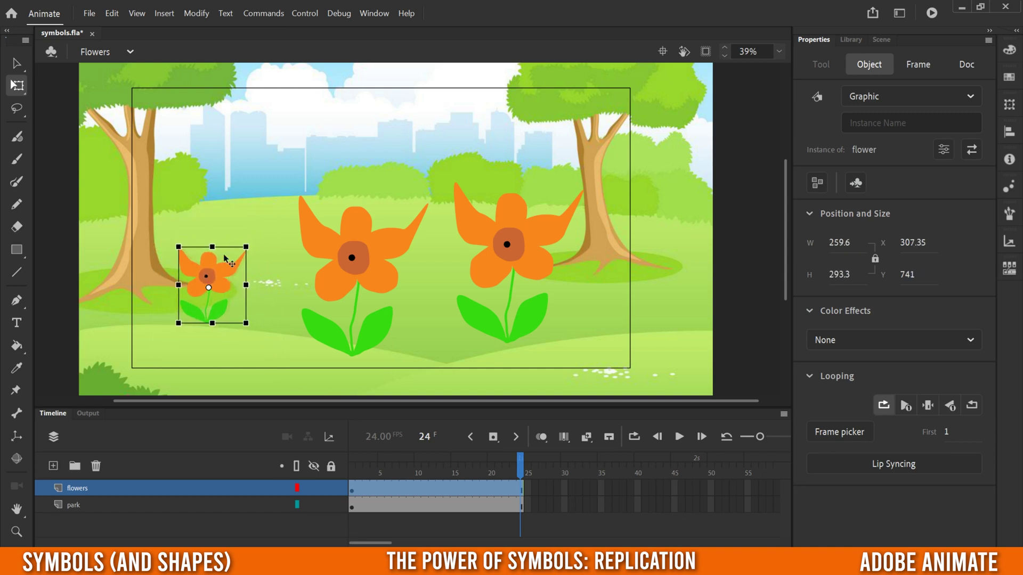
pyautogui.moveTo(231, 300); pyautogui.dragTo(213, 319)
pyautogui.moveTo(237, 265); pyautogui.dragTo(234, 247)
pyautogui.hotkey('ctrl', 'z')
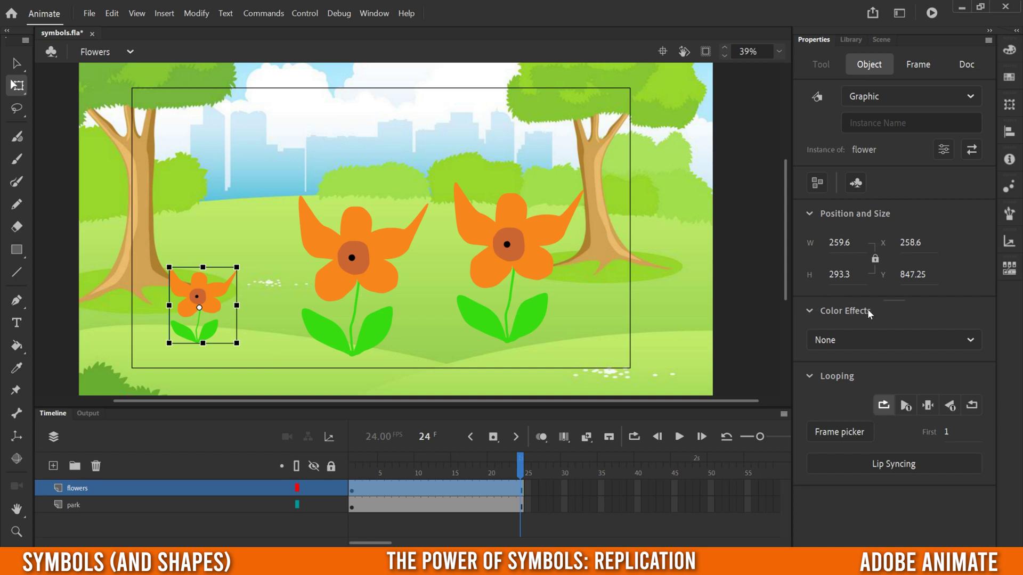
# Try a yellow Tint colour effect at 100% on the small left flower and reset the tint to 0%
pyautogui.click(845, 338)
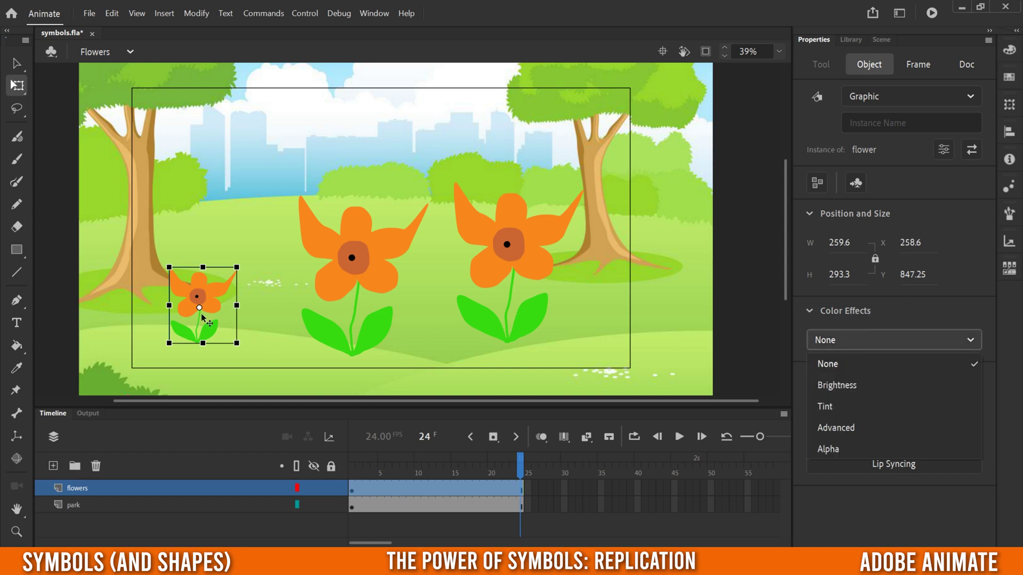
pyautogui.click(842, 405)
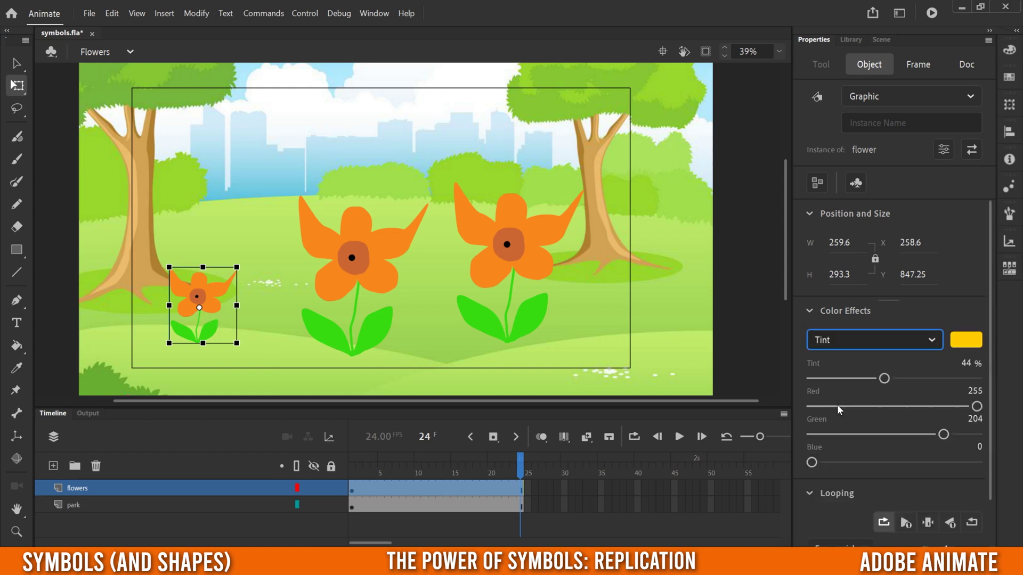
pyautogui.moveTo(884, 379); pyautogui.dragTo(1011, 382)
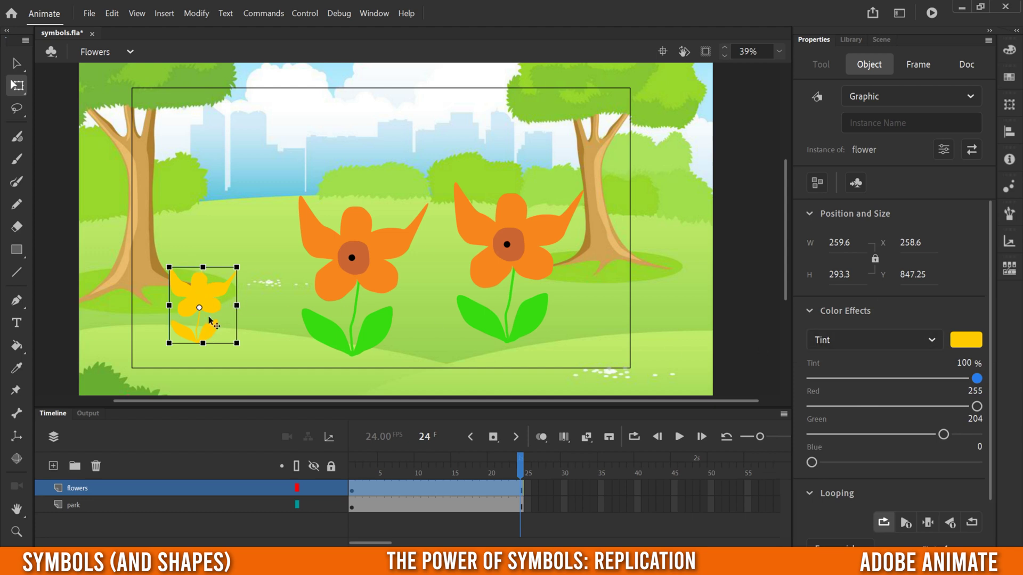
pyautogui.moveTo(977, 378); pyautogui.dragTo(810, 379)
# Apply an Advanced colour effect to the small left flower with red at 93% and green at 53%
pyautogui.click(856, 337)
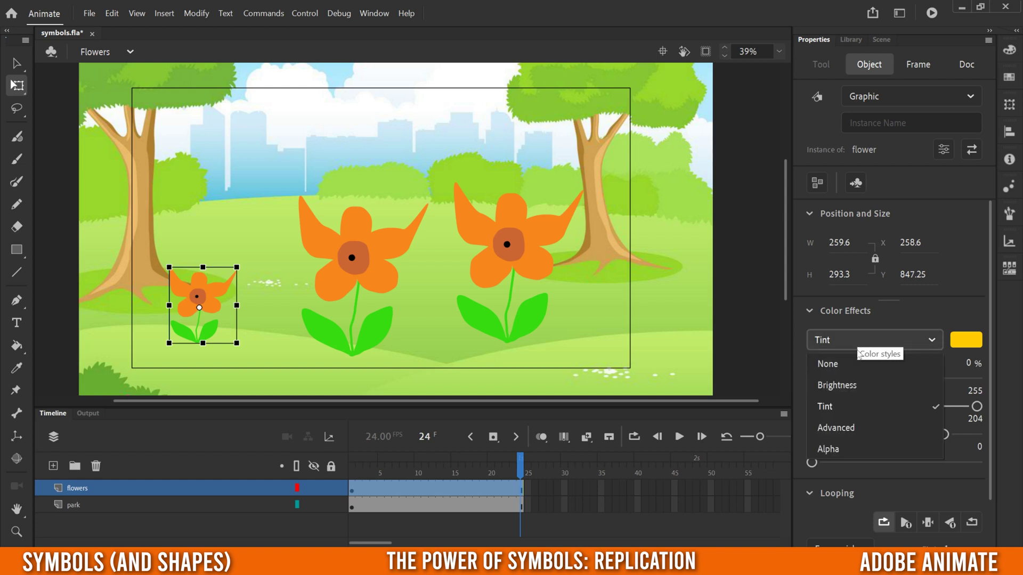
pyautogui.click(836, 428)
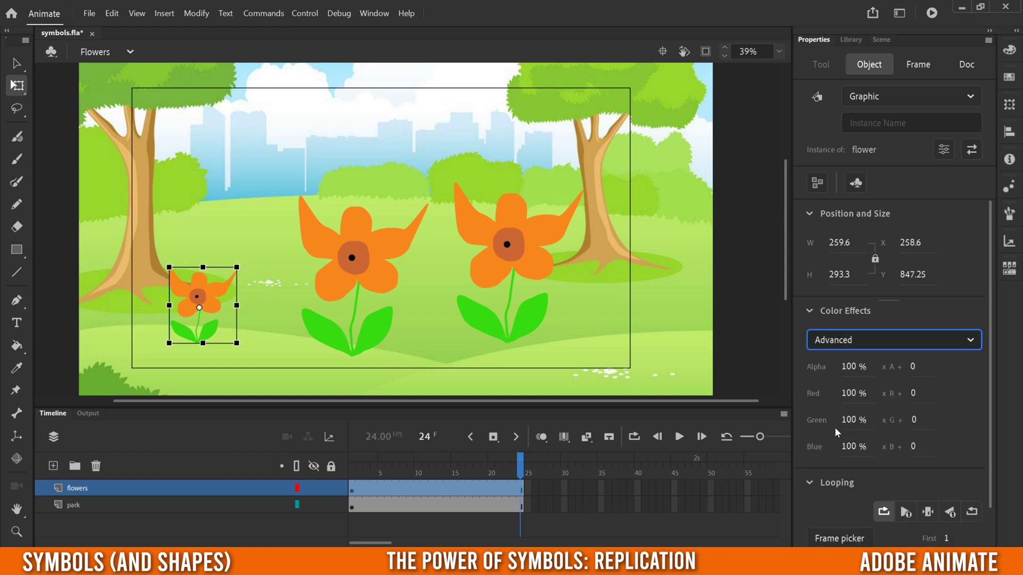
pyautogui.moveTo(852, 392); pyautogui.dragTo(857, 366)
pyautogui.moveTo(852, 419); pyautogui.dragTo(918, 450)
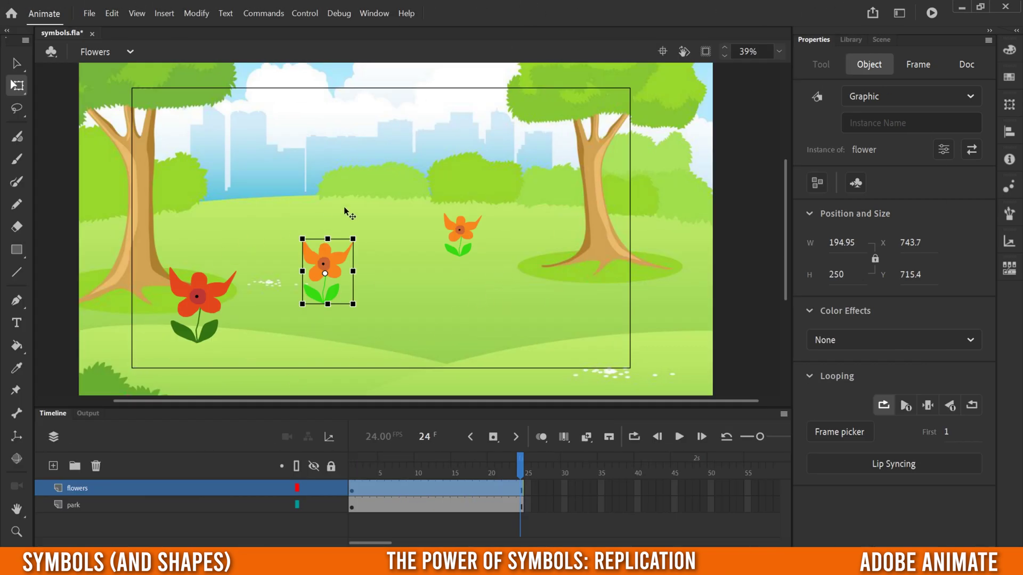
# Select the three resized flowers in turn to compare their individual size and colour settings
pyautogui.click(205, 306)
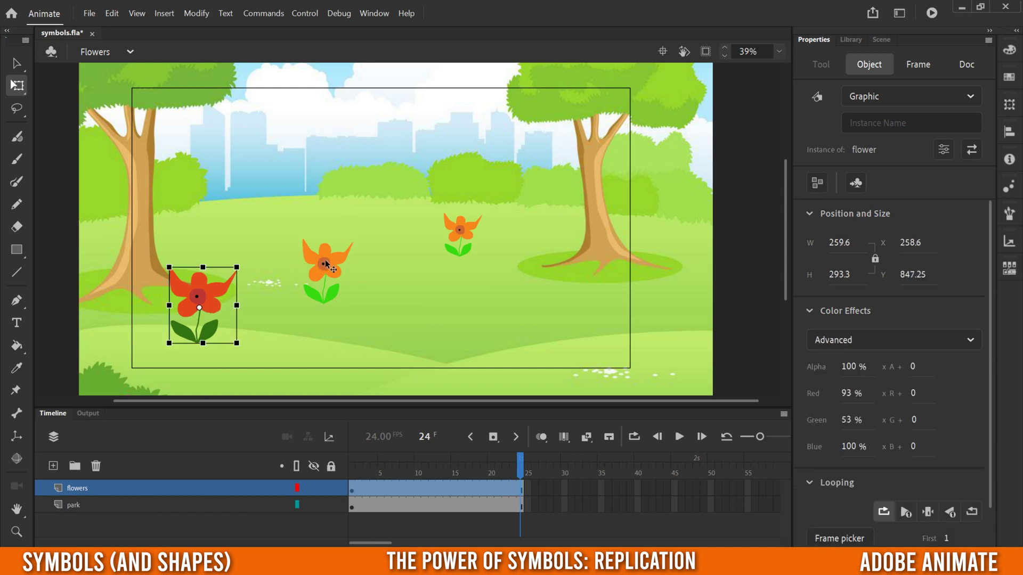
pyautogui.click(326, 263)
pyautogui.click(461, 234)
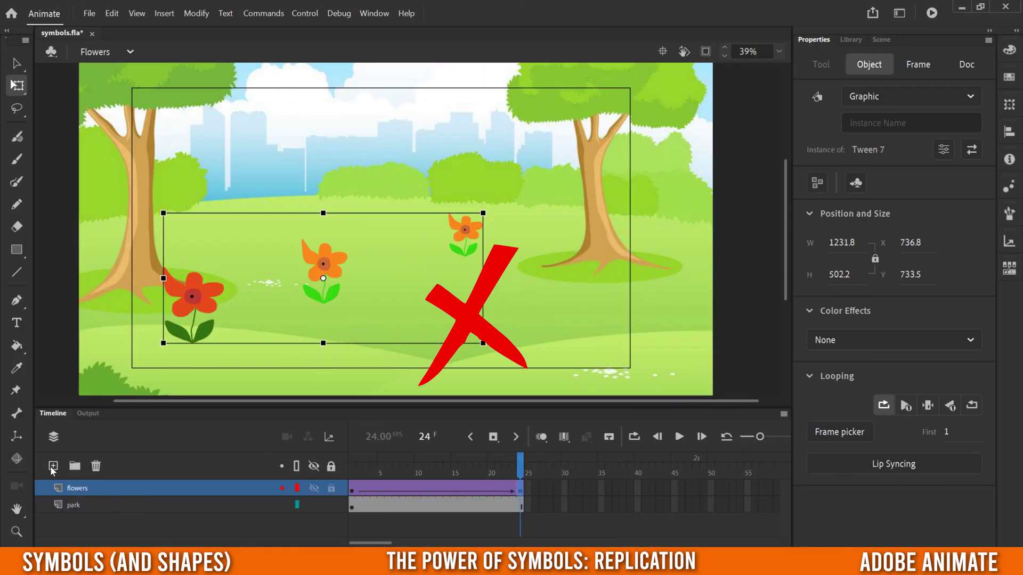
# Add a layer above flowers and place a scaled-down flower instance on it in the foreground, right of the stage's centre
pyautogui.click(53, 467)
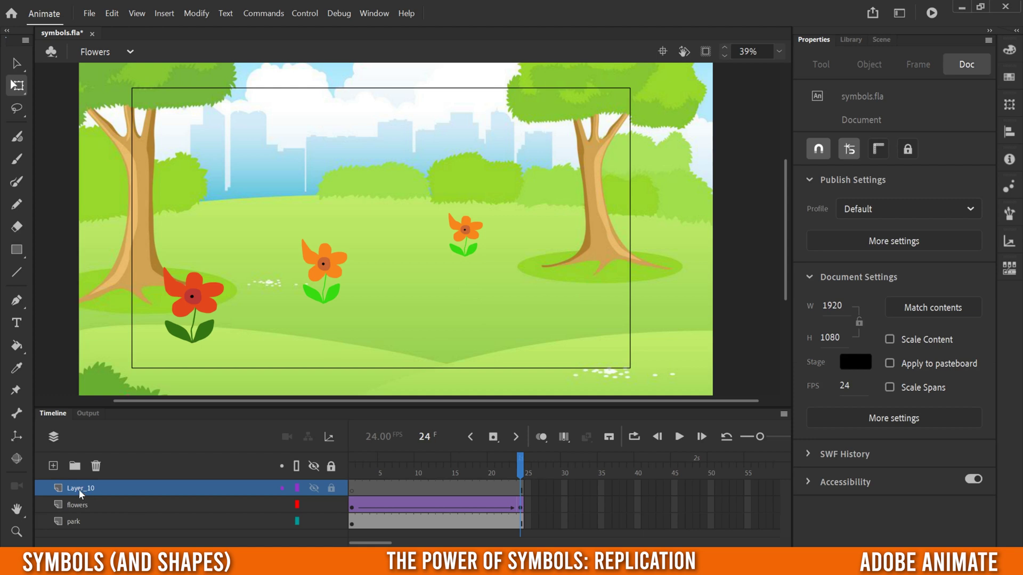
pyautogui.click(850, 40)
pyautogui.moveTo(780, 245); pyautogui.dragTo(537, 264)
pyautogui.moveTo(455, 198); pyautogui.dragTo(485, 239)
pyautogui.moveTo(534, 267); pyautogui.dragTo(476, 302)
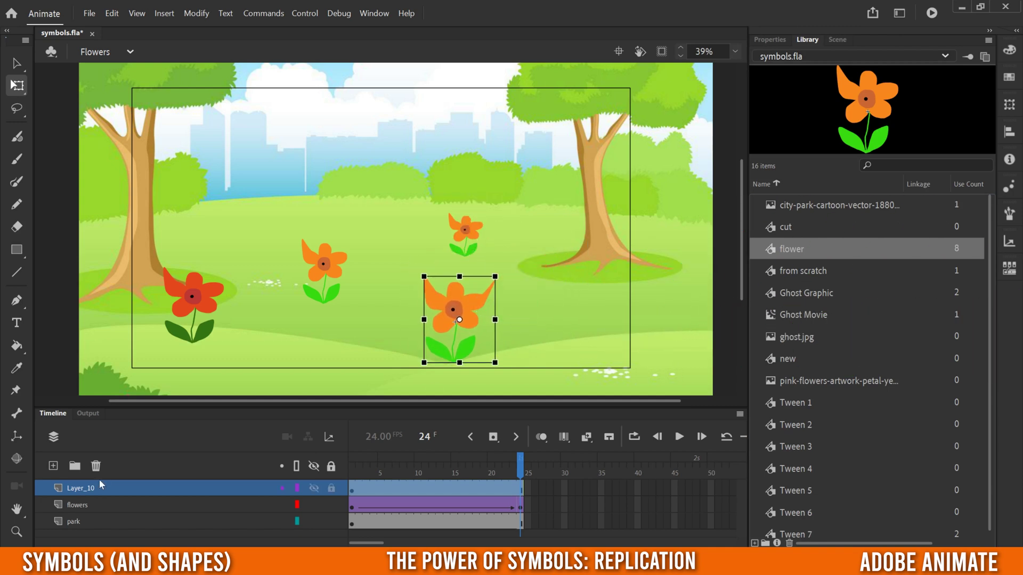
# Create a classic tween on Layer_10, tilting the foreground flower clockwise at a frame 24 keyframe, and scrub back to frame 1
pyautogui.rightClick(351, 493)
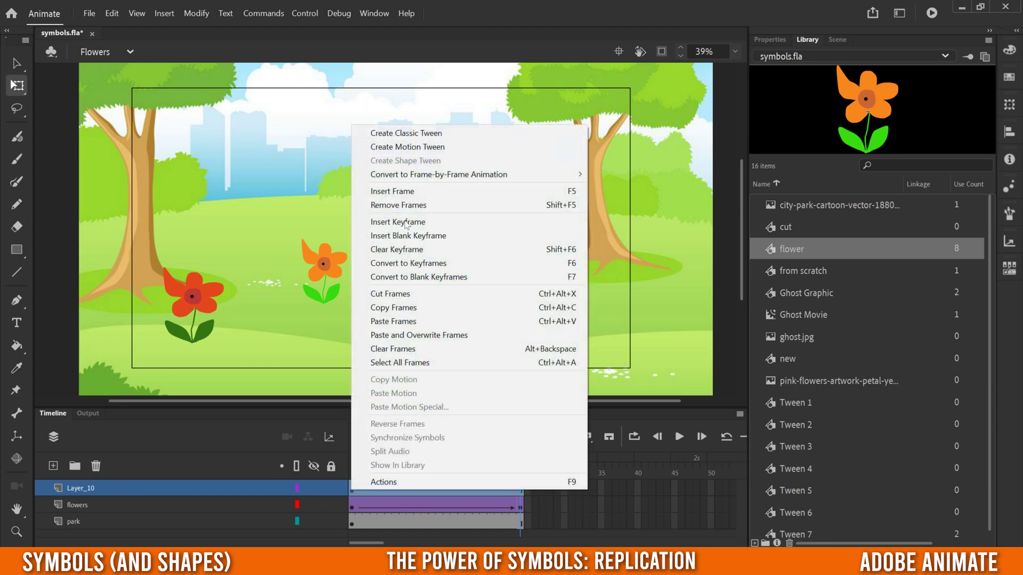
pyautogui.click(410, 133)
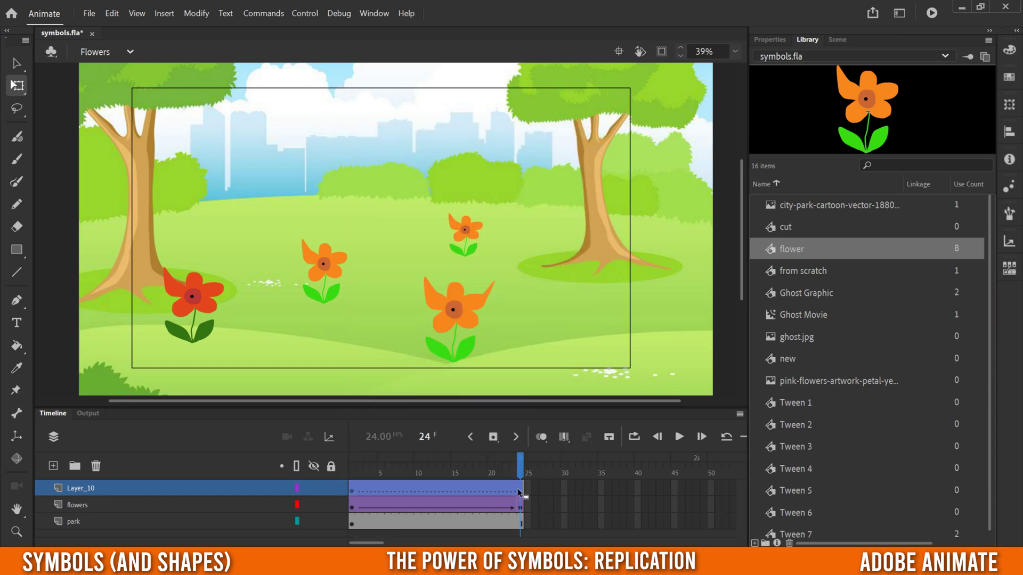
pyautogui.click(493, 437)
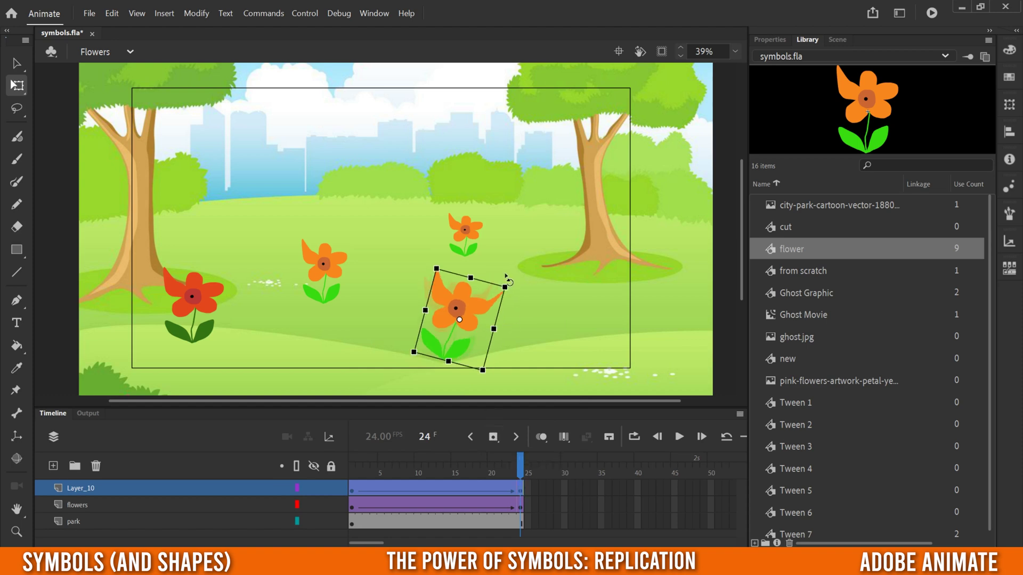
pyautogui.moveTo(500, 468); pyautogui.dragTo(352, 488)
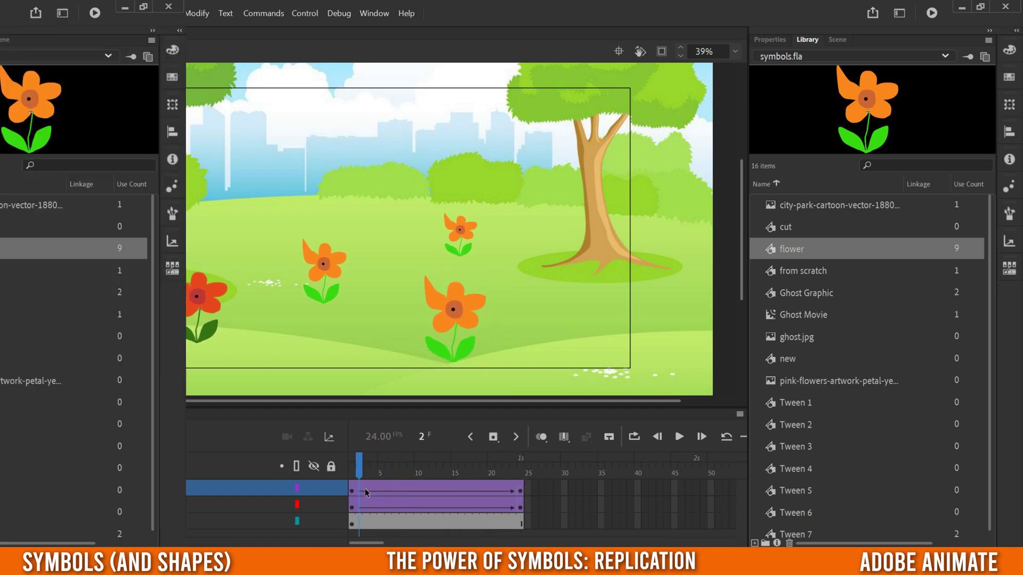
pyautogui.moveTo(423, 271)
pyautogui.mouseDown()
pyautogui.moveTo(407, 301)
pyautogui.moveTo(430, 278)
pyautogui.mouseUp()
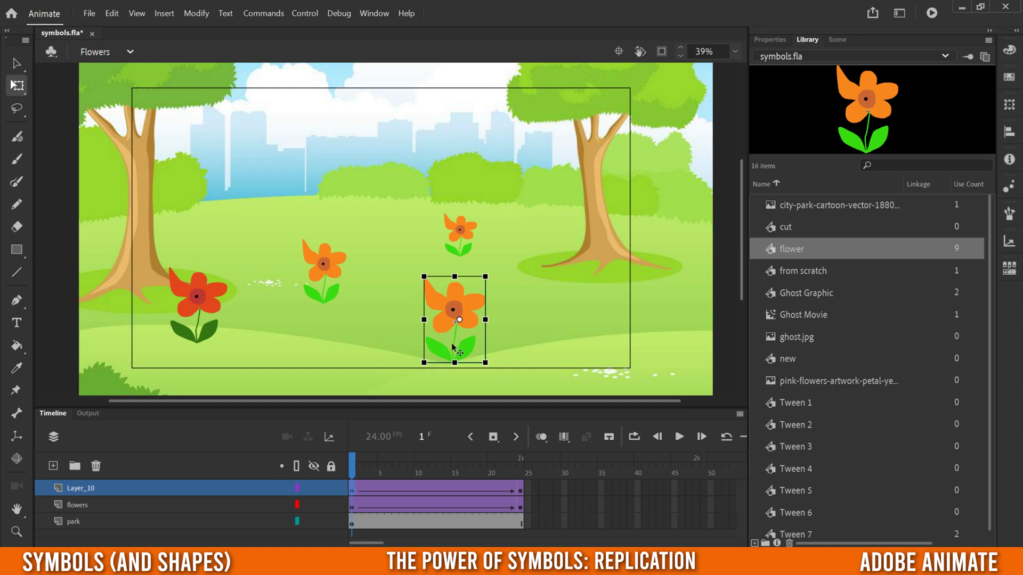
# Shift the round centre slightly right inside the flower symbol at frame 1 and return to the Flowers scene
pyautogui.doubleClick(454, 294)
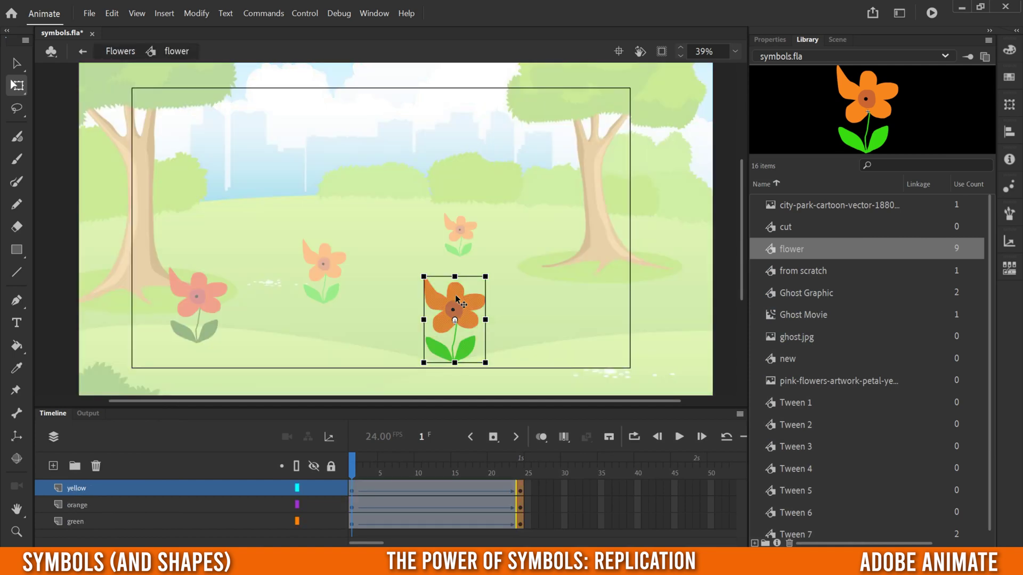
pyautogui.press('v')
pyautogui.press('Escape')
pyautogui.moveTo(457, 311); pyautogui.dragTo(465, 311)
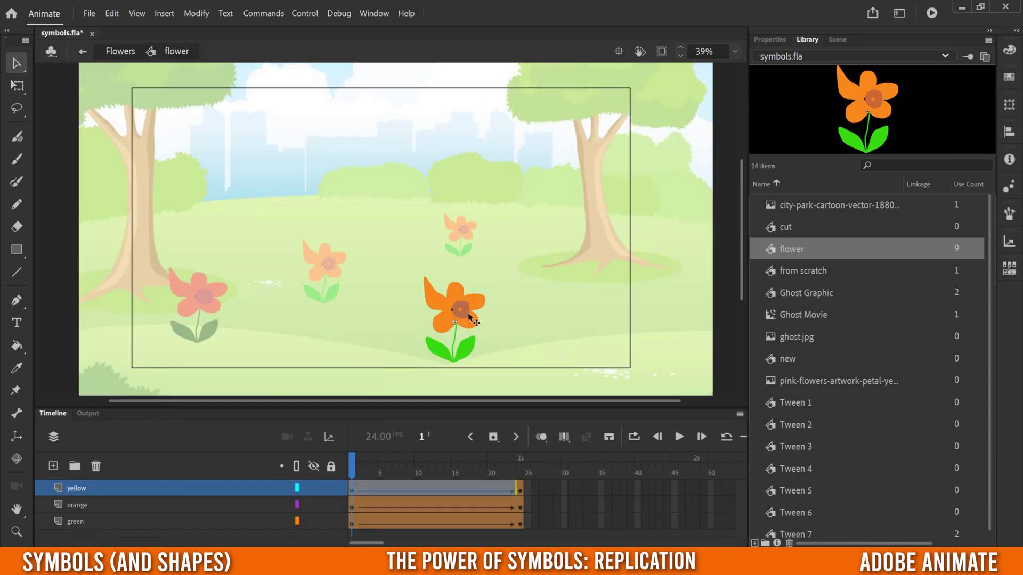
pyautogui.click(84, 52)
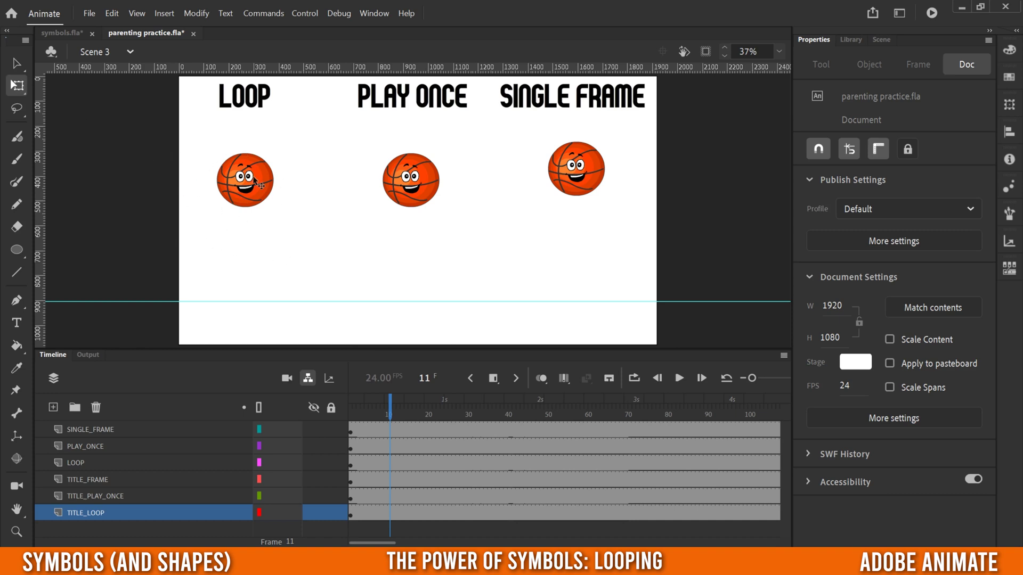
# Inspect the BOUNCING symbol inside the LOOP ball of parenting practice.fla, rewinding to frame 1 before returning to Scene 3
pyautogui.doubleClick(259, 179)
pyautogui.moveTo(387, 419); pyautogui.dragTo(349, 414)
pyautogui.click(84, 51)
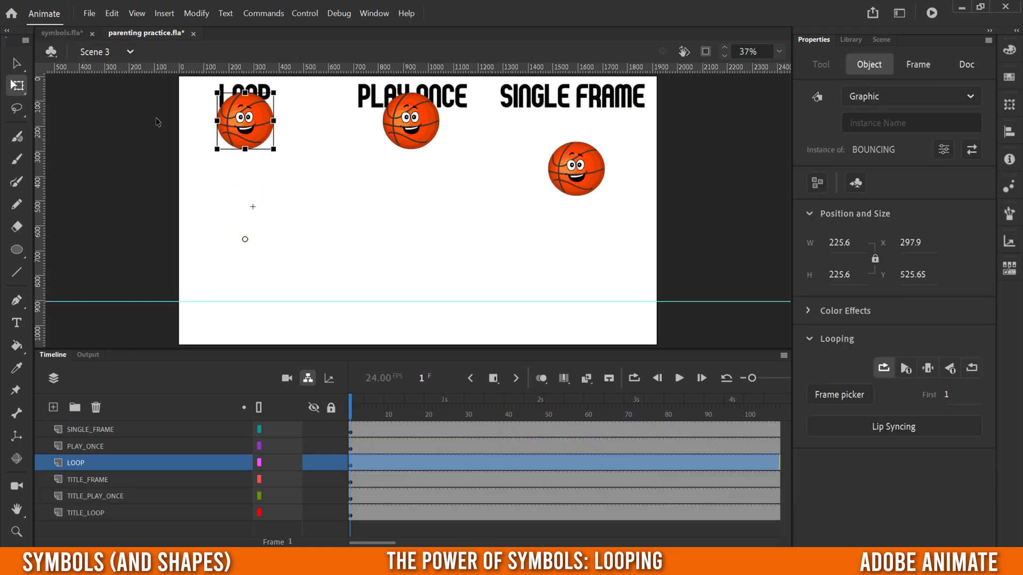
# Play Scene 3 repeatedly from frame 1 to compare the LOOP, PLAY ONCE and SINGLE FRAME balls
pyautogui.click(351, 411)
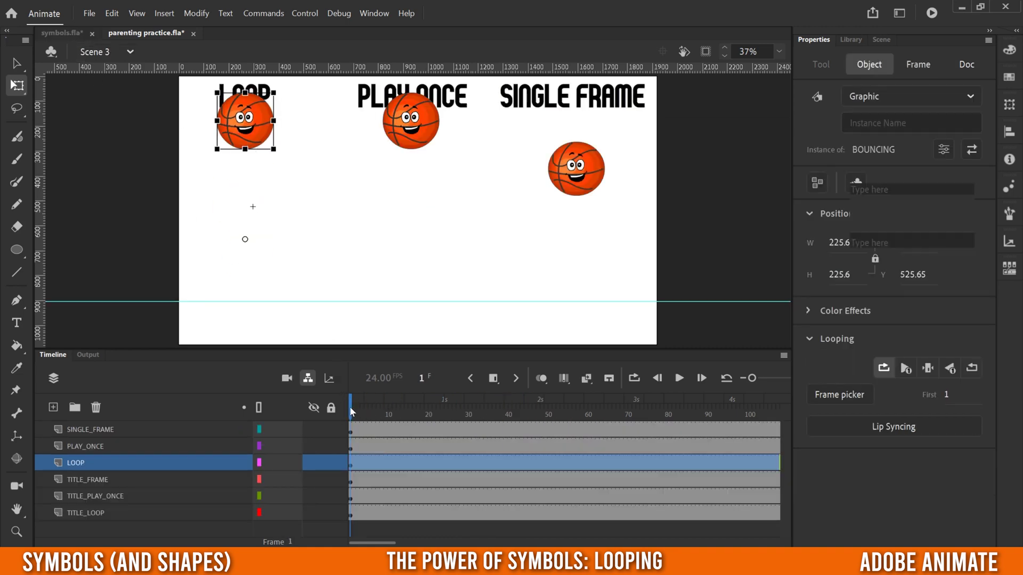
pyautogui.click(678, 378)
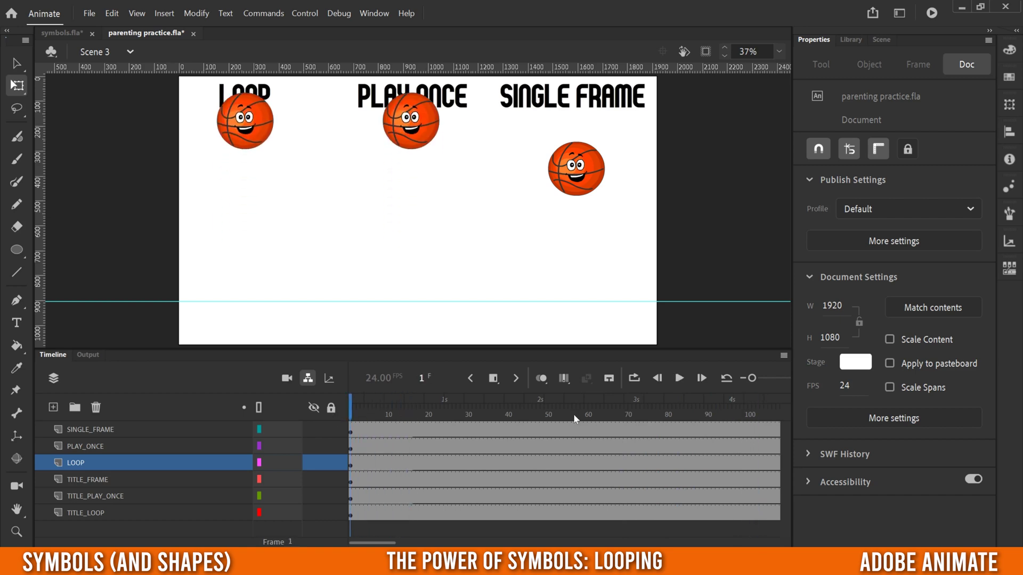
pyautogui.click(679, 378)
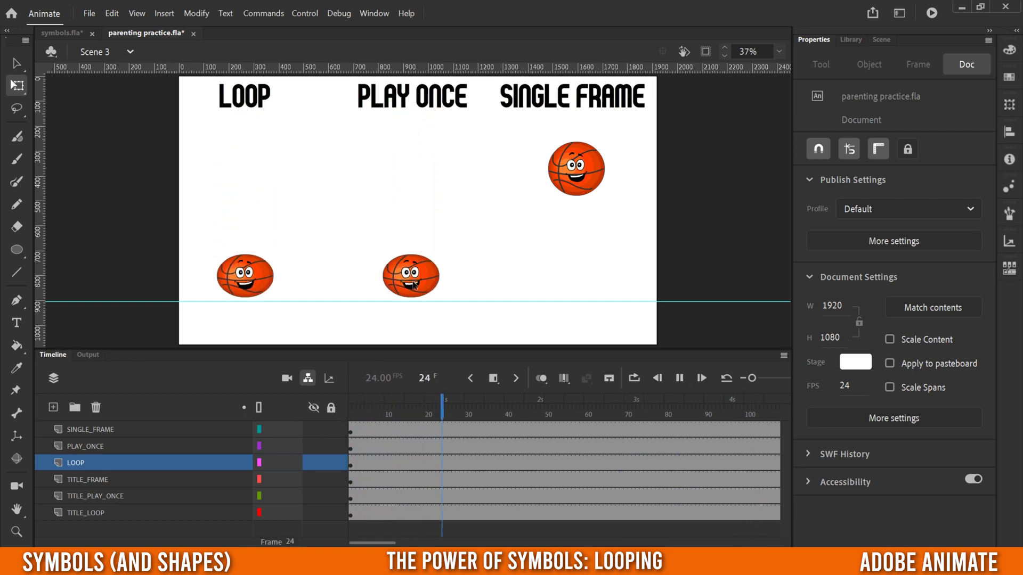
pyautogui.click(679, 378)
pyautogui.moveTo(510, 425); pyautogui.dragTo(326, 416)
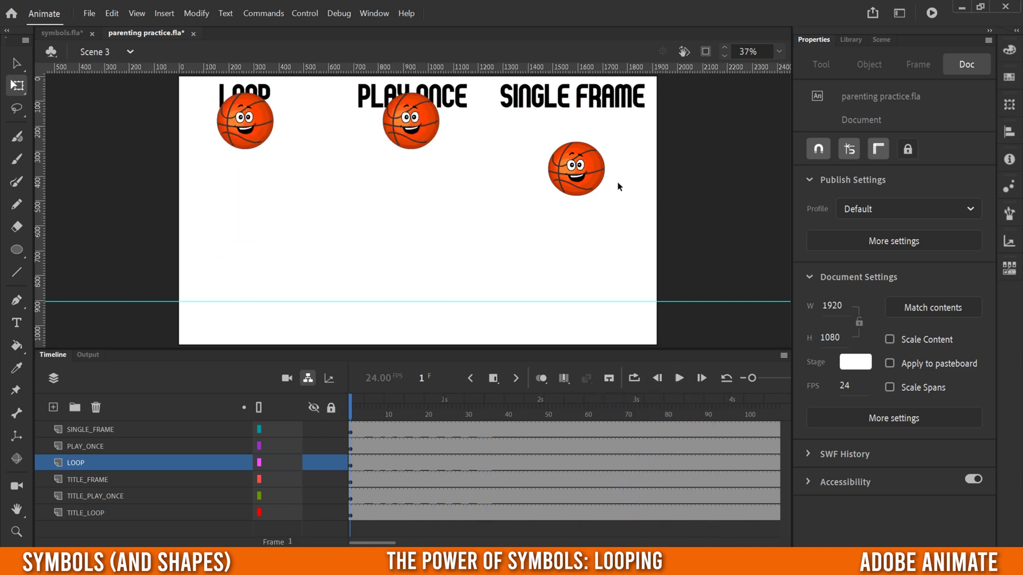
pyautogui.click(679, 378)
pyautogui.click(678, 379)
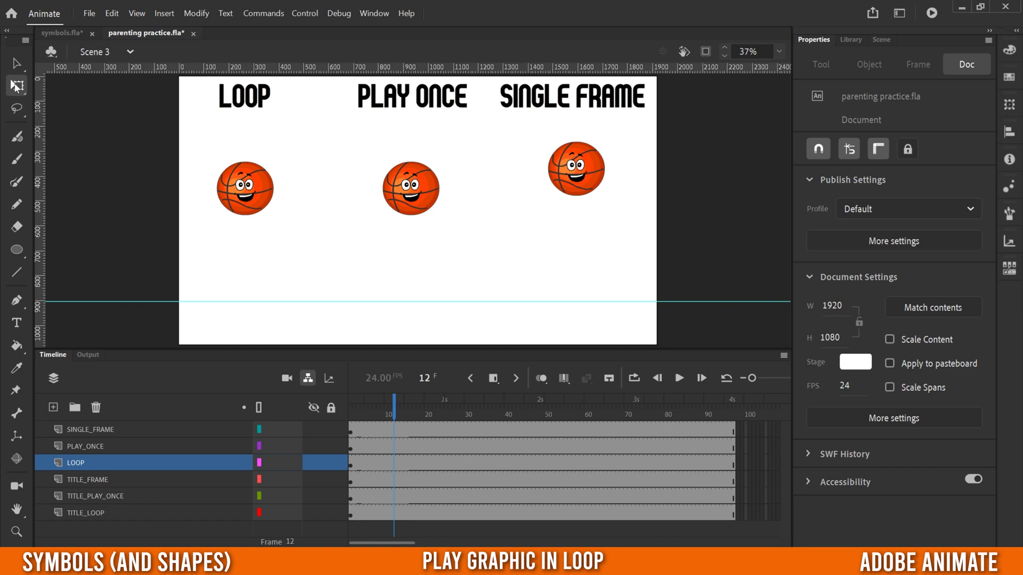
# Set the LOOP ball instance's looping option to play graphic in loop
pyautogui.click(264, 186)
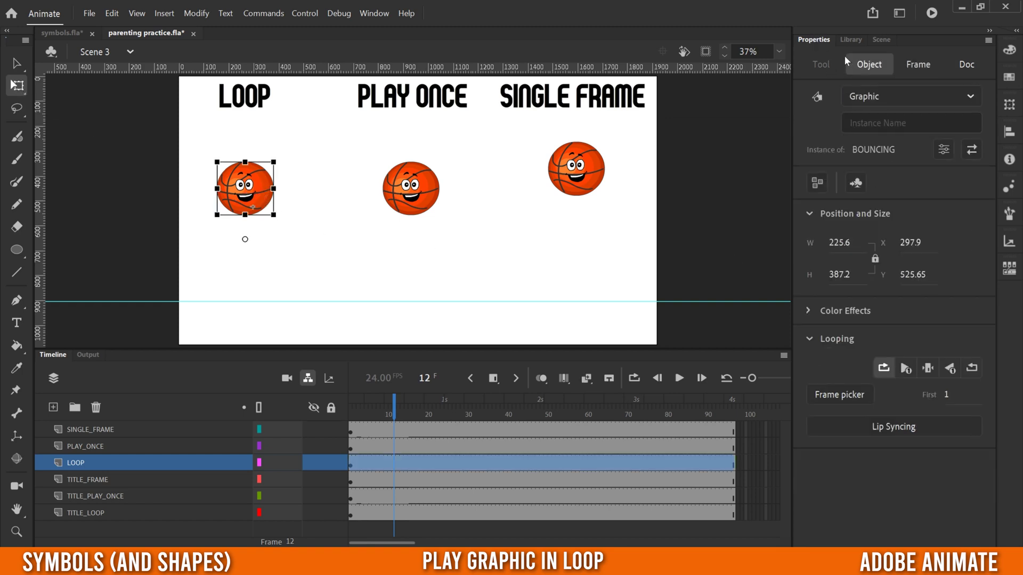
pyautogui.click(883, 370)
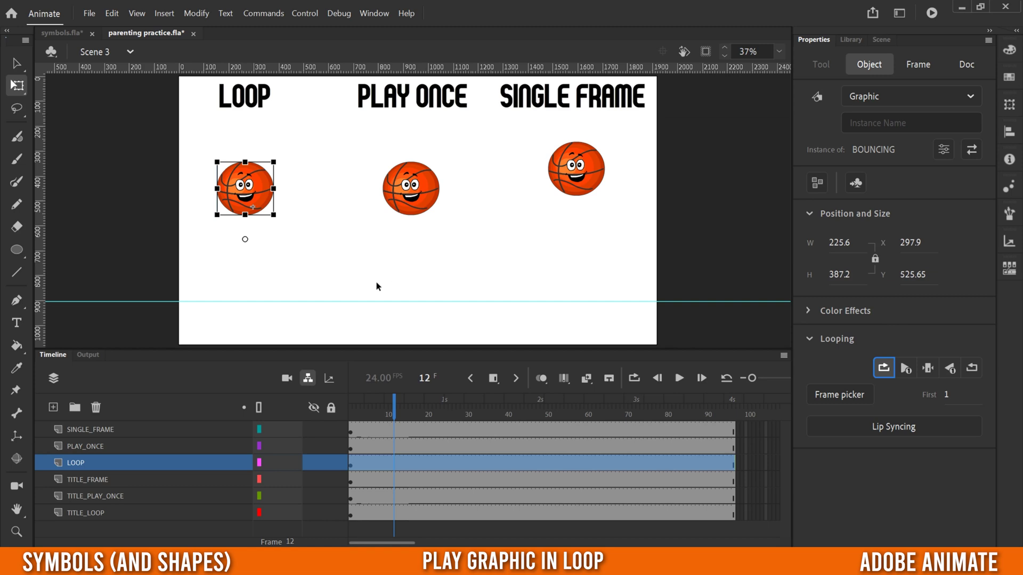
# Scrub the LOOP ball's BOUNCING symbol to frame 48, and play Scene 3 from its first frame
pyautogui.doubleClick(256, 184)
pyautogui.moveTo(363, 411); pyautogui.dragTo(540, 419)
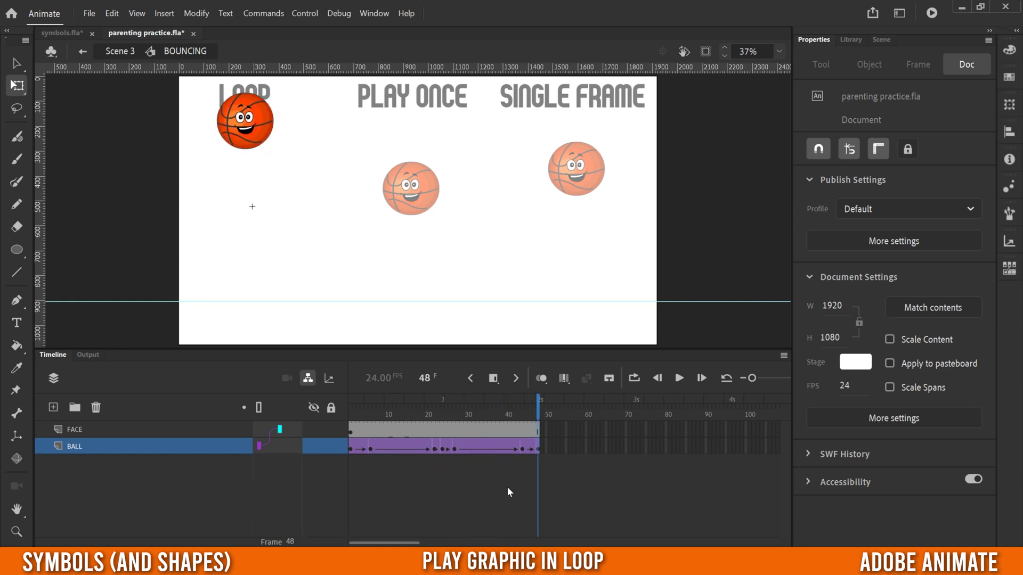
pyautogui.click(82, 51)
pyautogui.moveTo(435, 412); pyautogui.dragTo(350, 413)
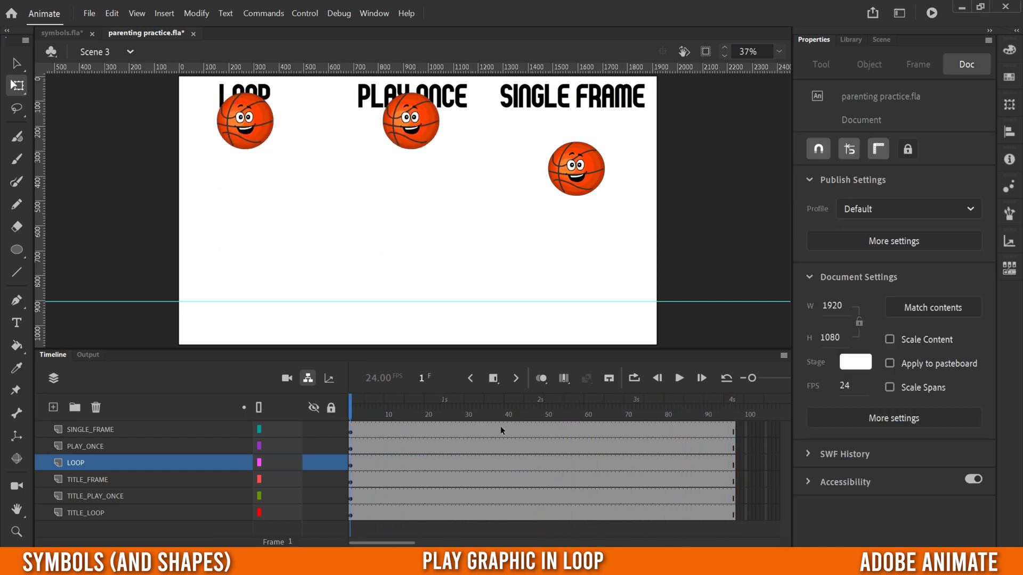
pyautogui.click(679, 379)
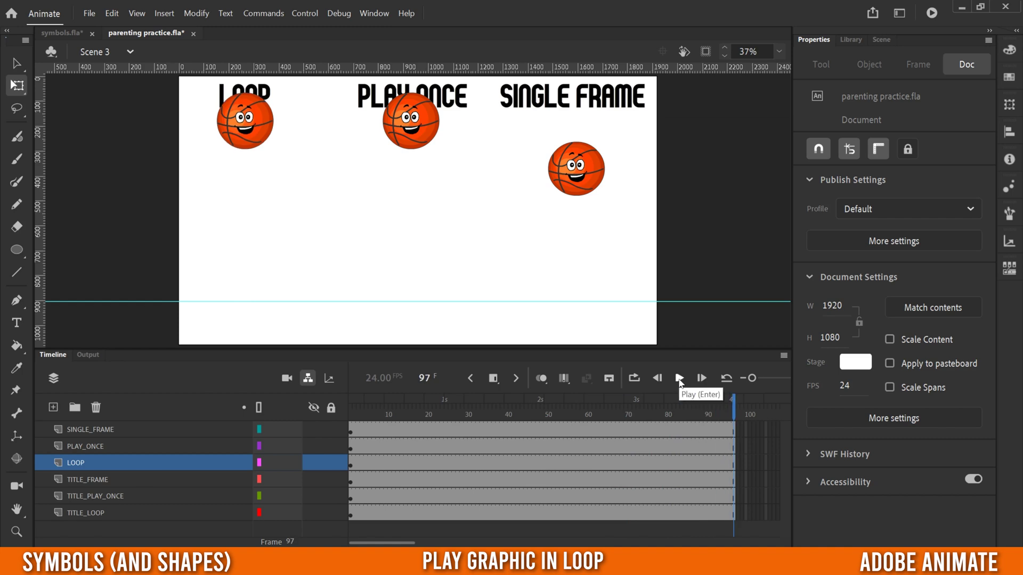
# Extend all six Scene 3 layers to frame 193 with inserted frames and play the scene from frame 1
pyautogui.moveTo(393, 544); pyautogui.dragTo(471, 530)
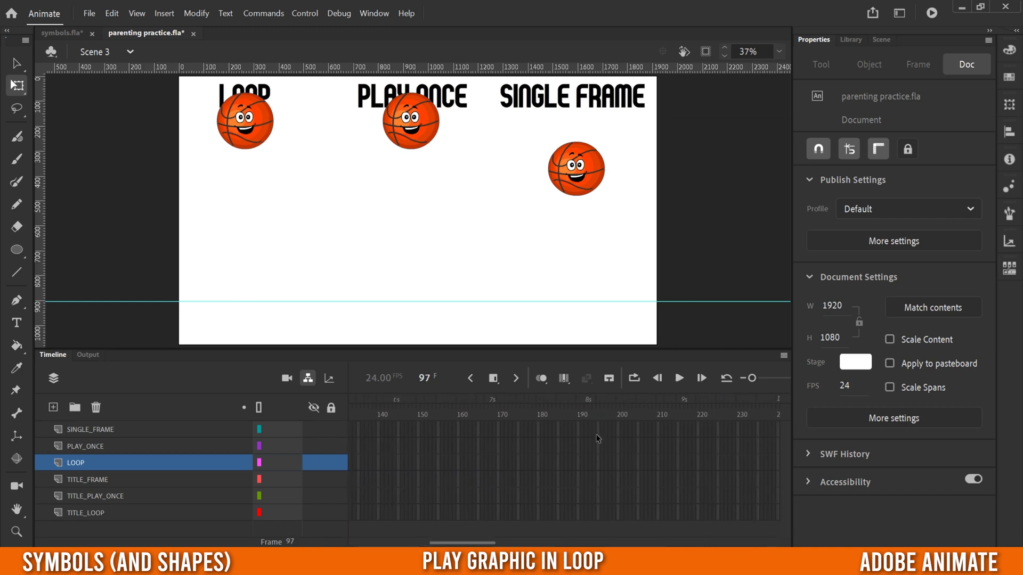
pyautogui.moveTo(590, 426); pyautogui.dragTo(589, 513)
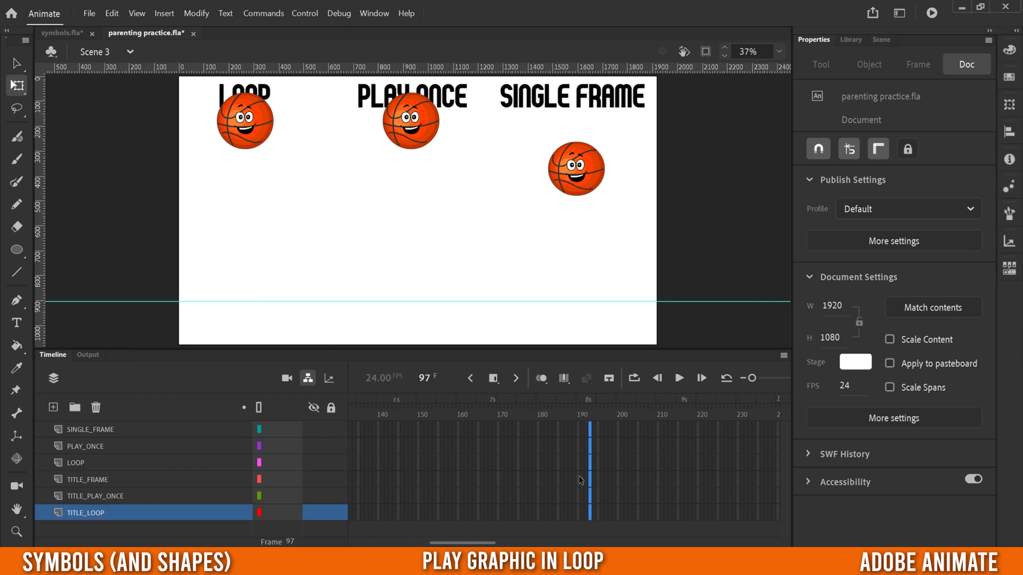
pyautogui.click(493, 381)
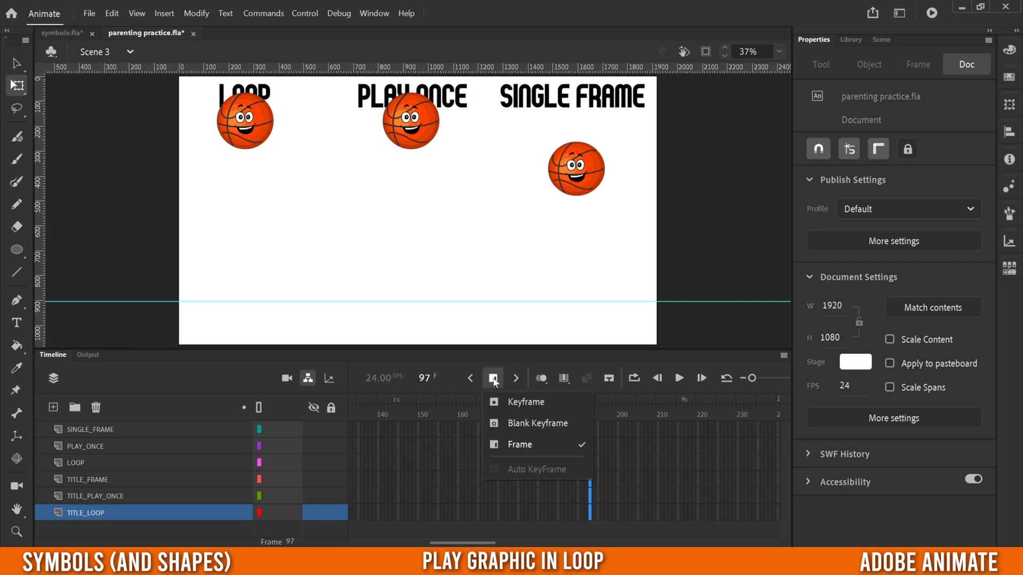
pyautogui.click(522, 443)
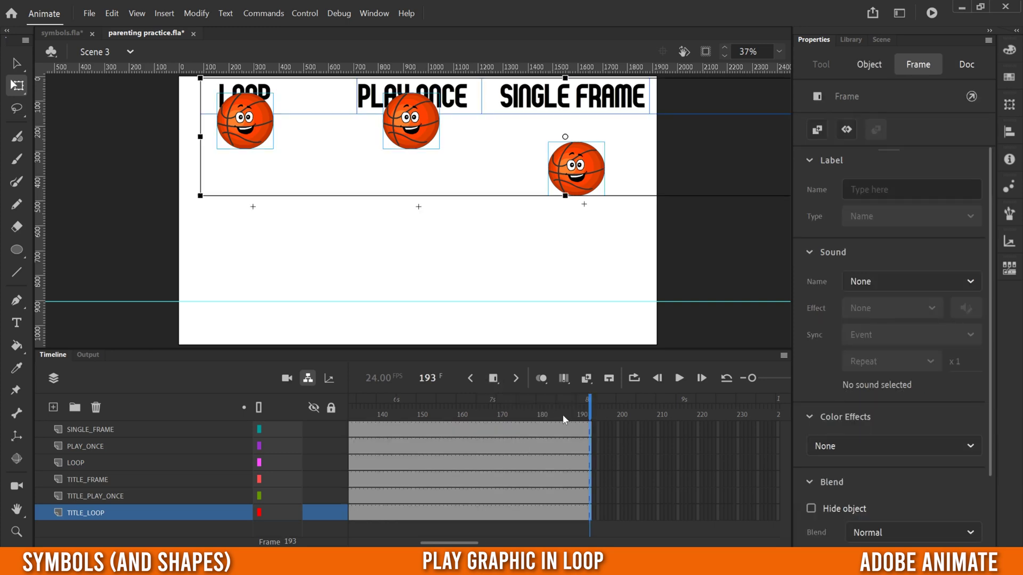
pyautogui.moveTo(163, 408); pyautogui.dragTo(97, 409)
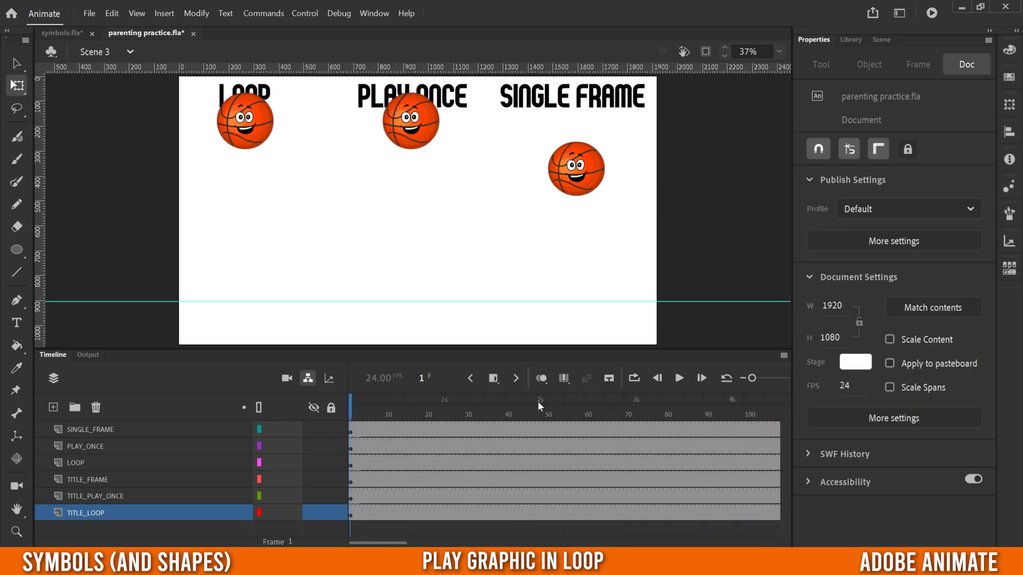
pyautogui.click(674, 378)
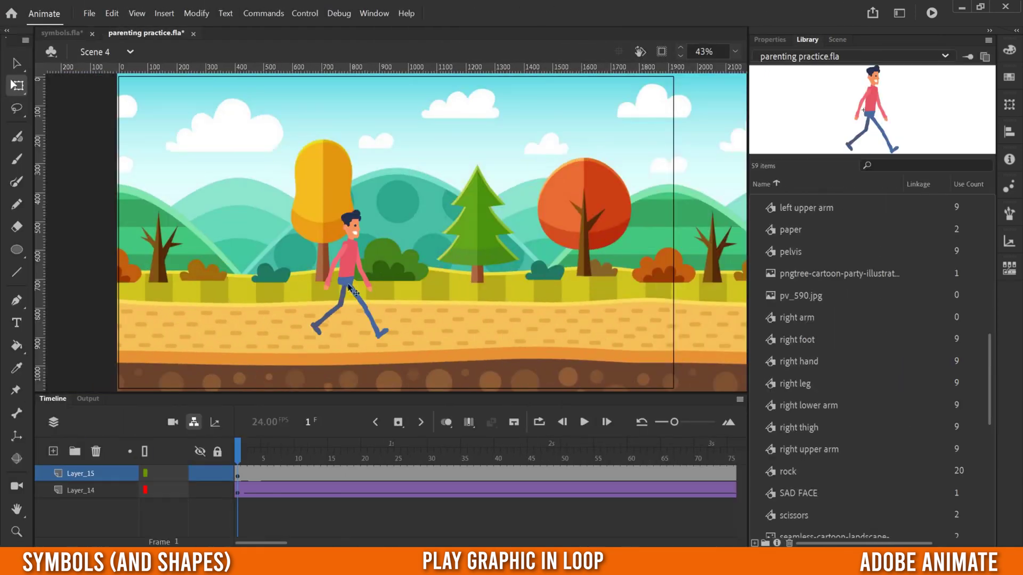
# Play the walking cycle symbol in isolation, and return to Scene 4 to scrub its timeline to the start
pyautogui.doubleClick(348, 260)
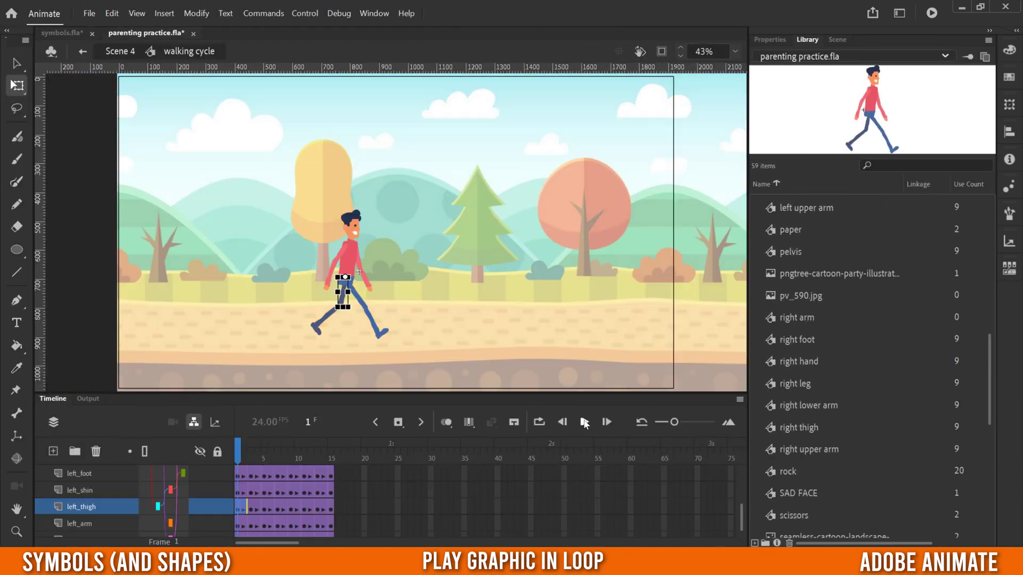
pyautogui.click(584, 423)
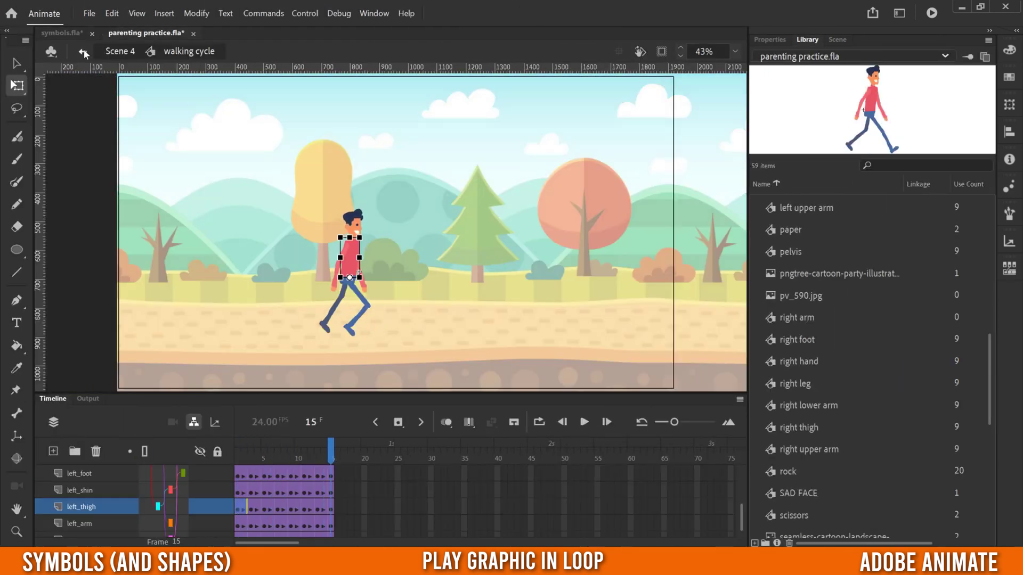
pyautogui.click(84, 52)
pyautogui.moveTo(288, 456); pyautogui.dragTo(238, 452)
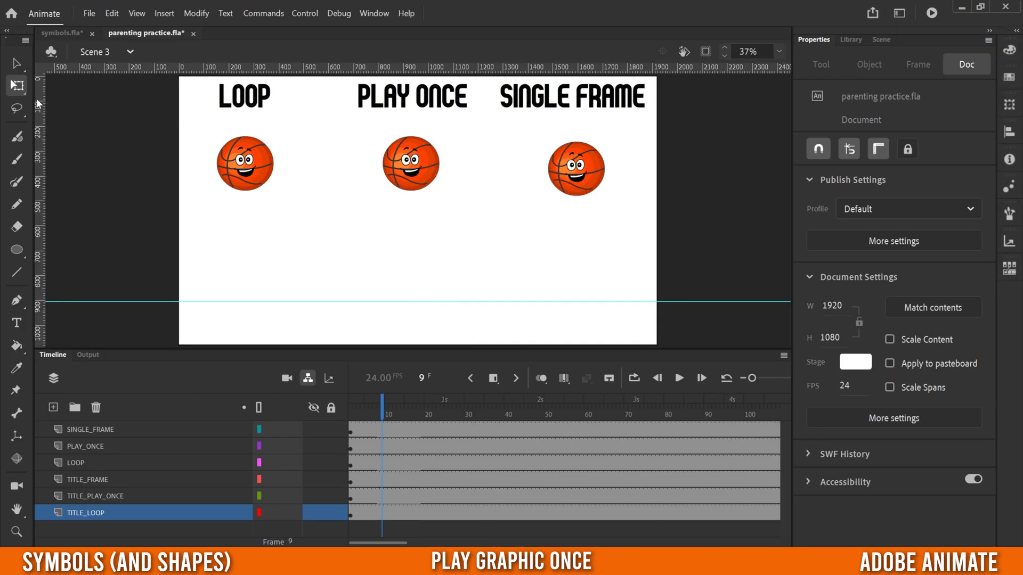
# Set the PLAY ONCE ball instance in Scene 3 to play graphic once
pyautogui.click(410, 163)
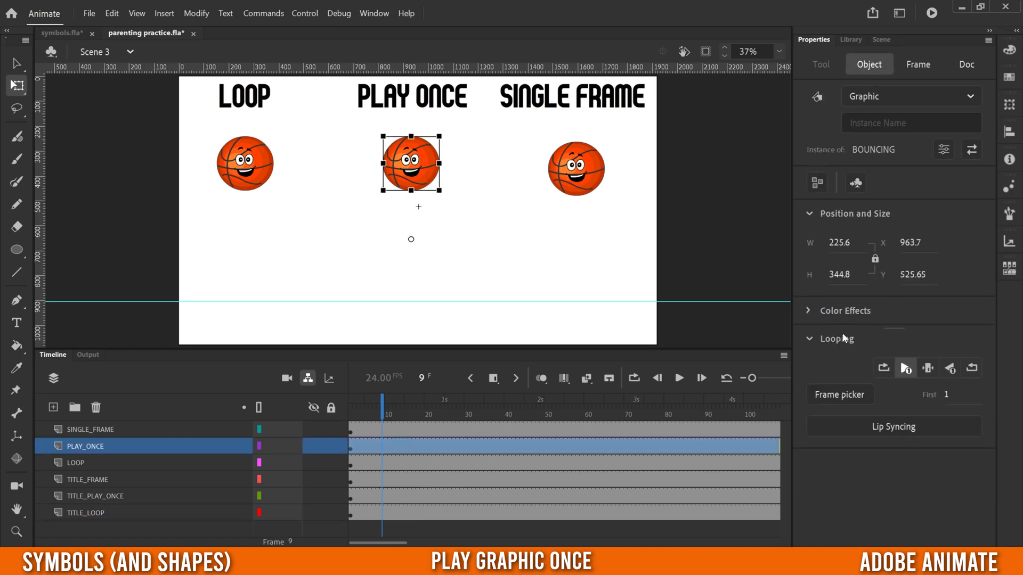
pyautogui.click(904, 368)
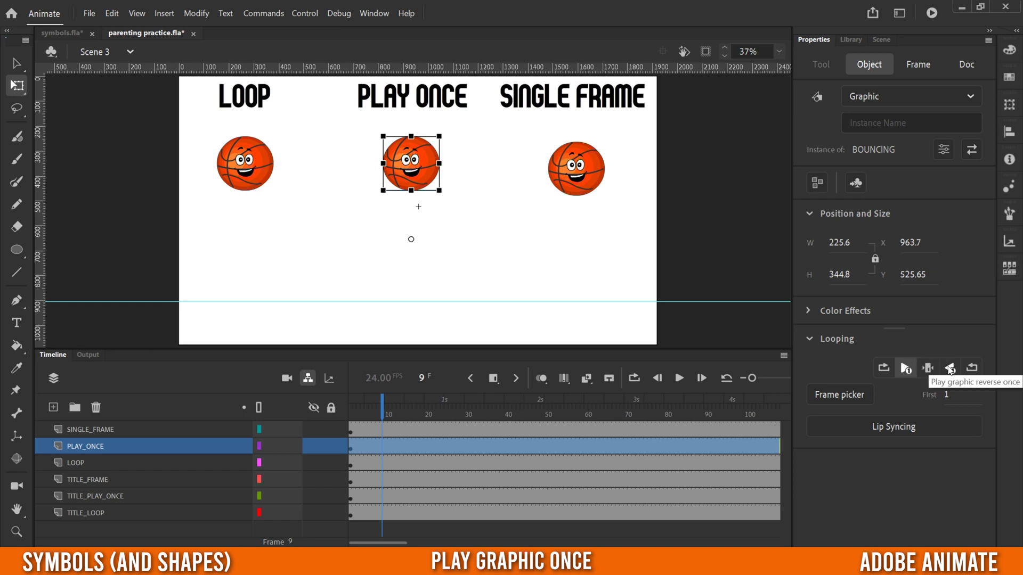
pyautogui.click(905, 367)
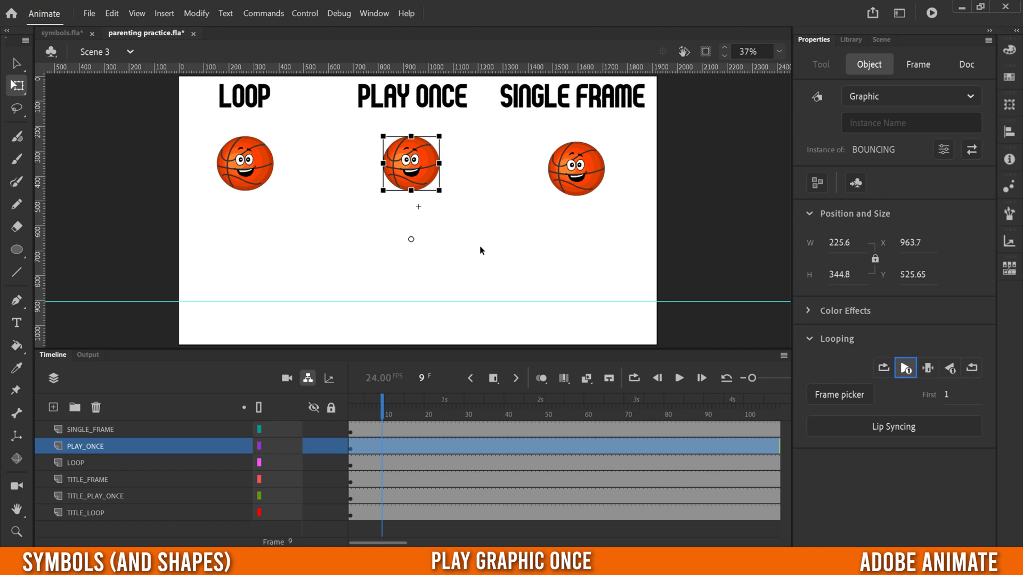
# Scrub the PLAY ONCE ball's BOUNCING symbol to frame 48, and play Scene 3 from frame 1 past that length
pyautogui.doubleClick(431, 162)
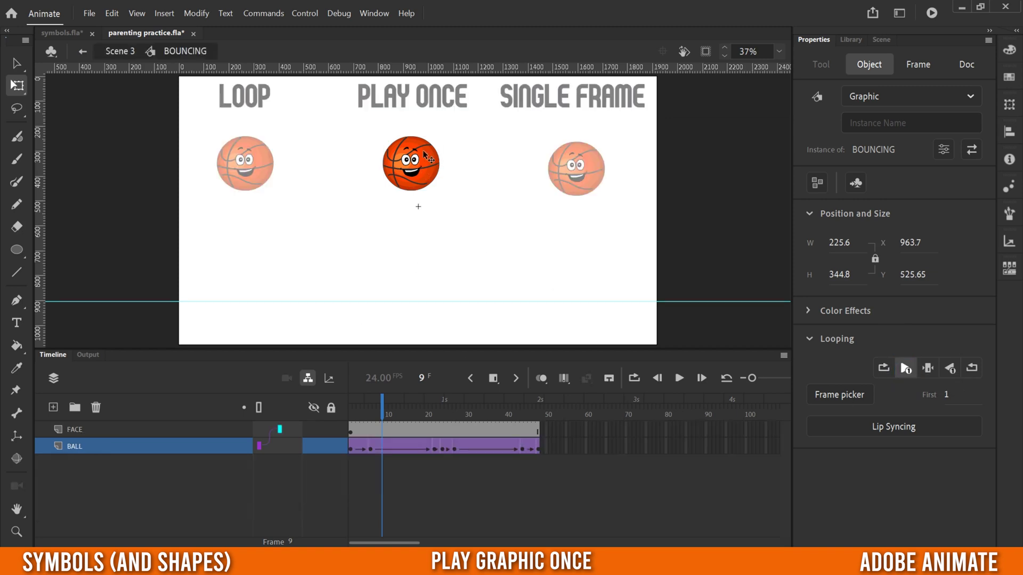
pyautogui.moveTo(381, 407); pyautogui.dragTo(539, 415)
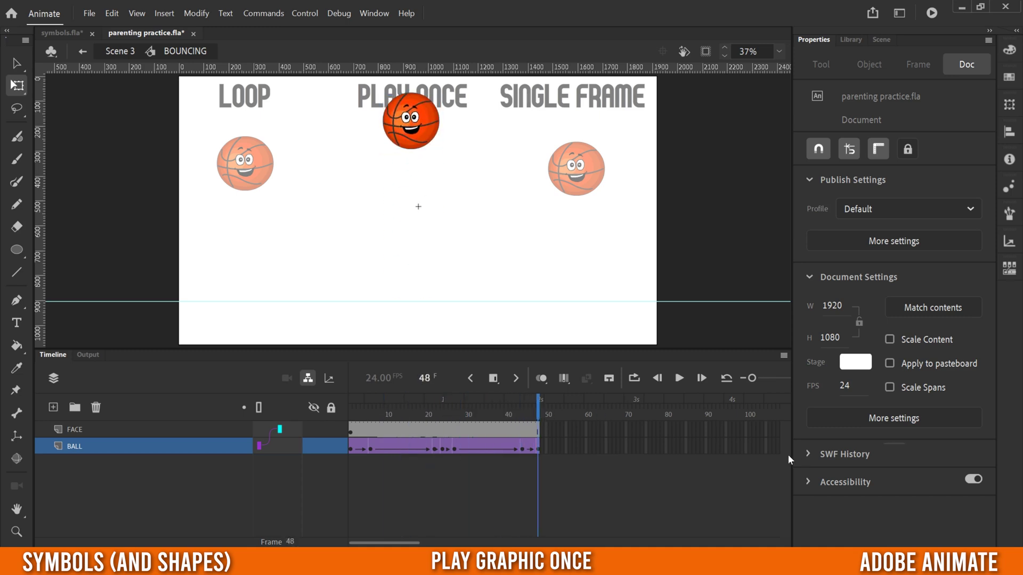
pyautogui.click(83, 53)
pyautogui.moveTo(539, 414); pyautogui.dragTo(341, 413)
pyautogui.click(682, 378)
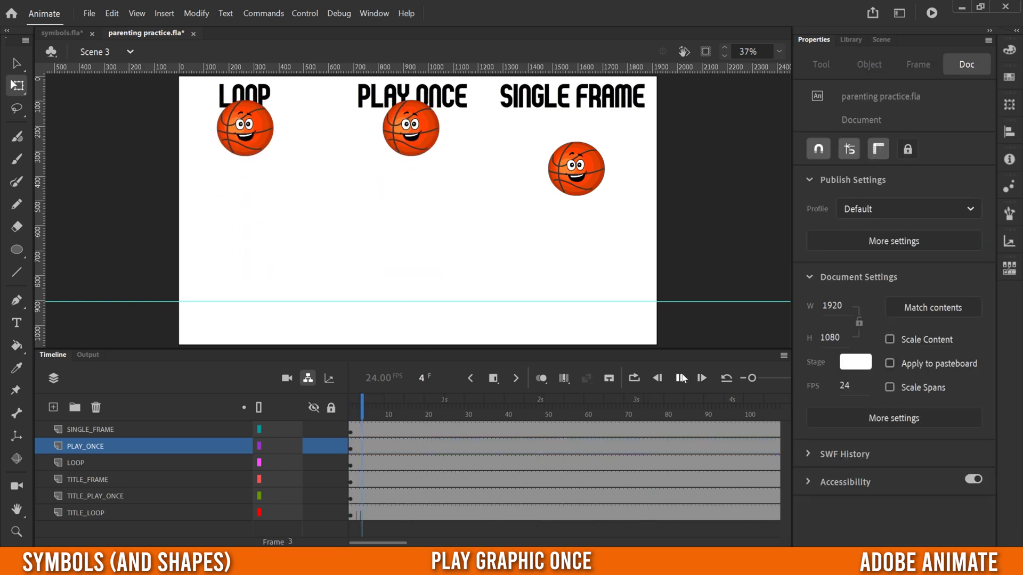
pyautogui.click(681, 378)
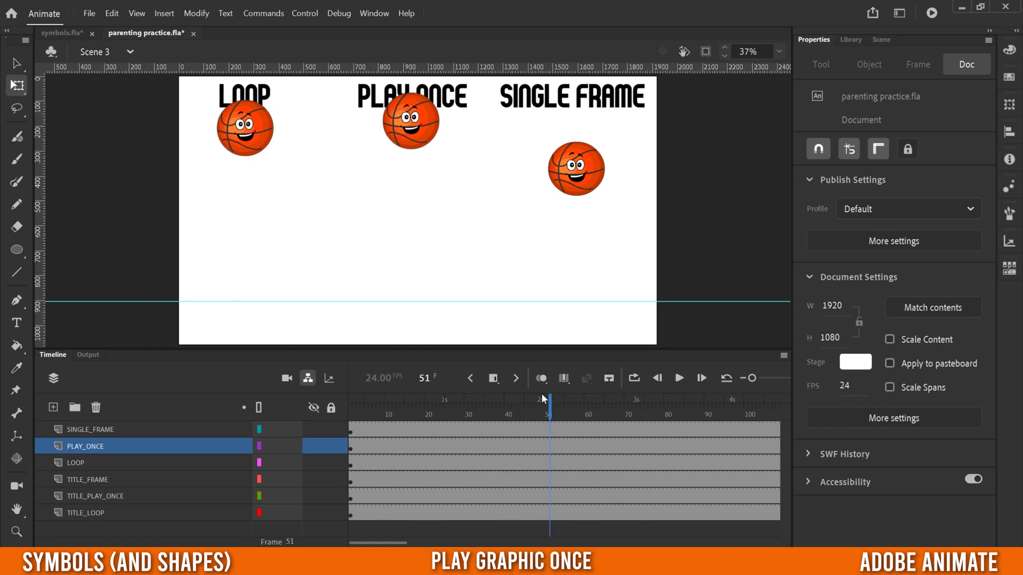
# Open the PLAY ONCE ball's BOUNCING symbol and insert blank keyframes at frame 49 on the FACE and BALL layers
pyautogui.doubleClick(425, 114)
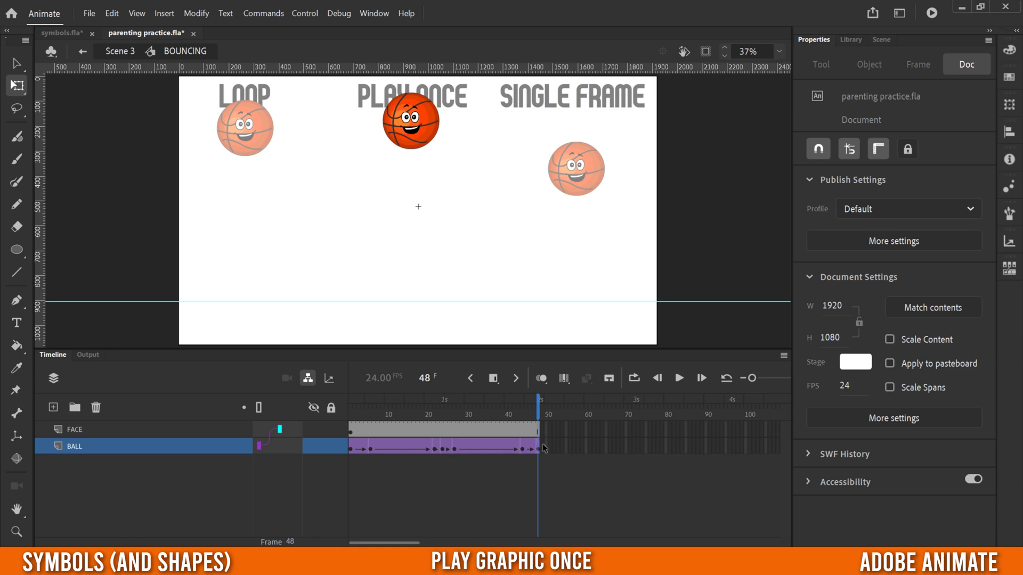
pyautogui.press('F7')
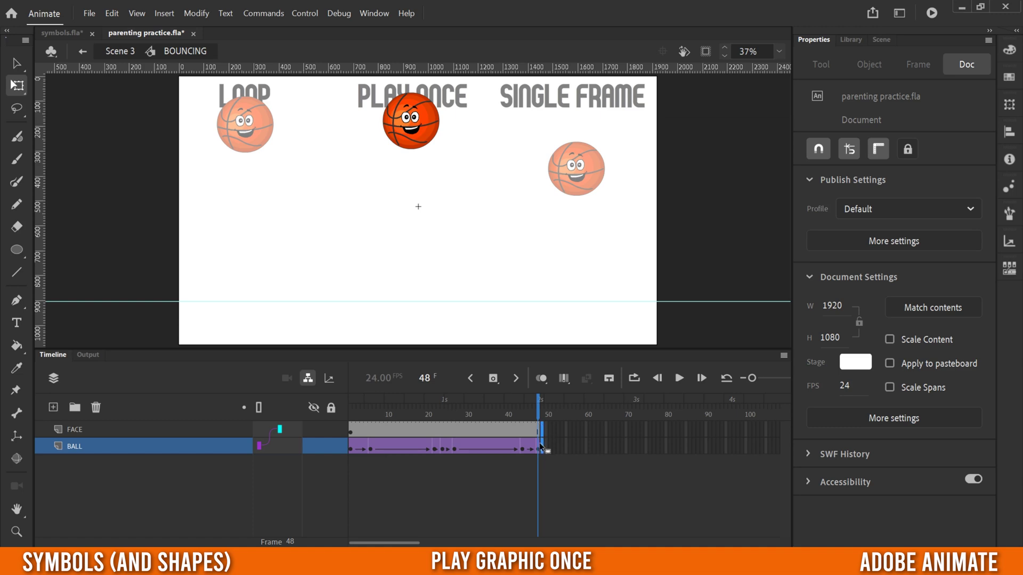
pyautogui.click(493, 379)
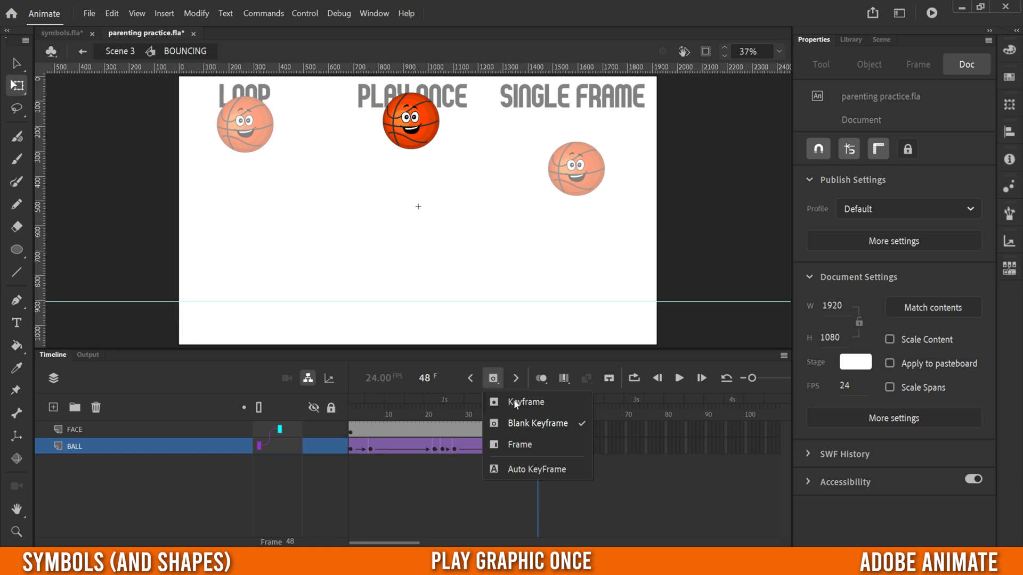
pyautogui.click(546, 425)
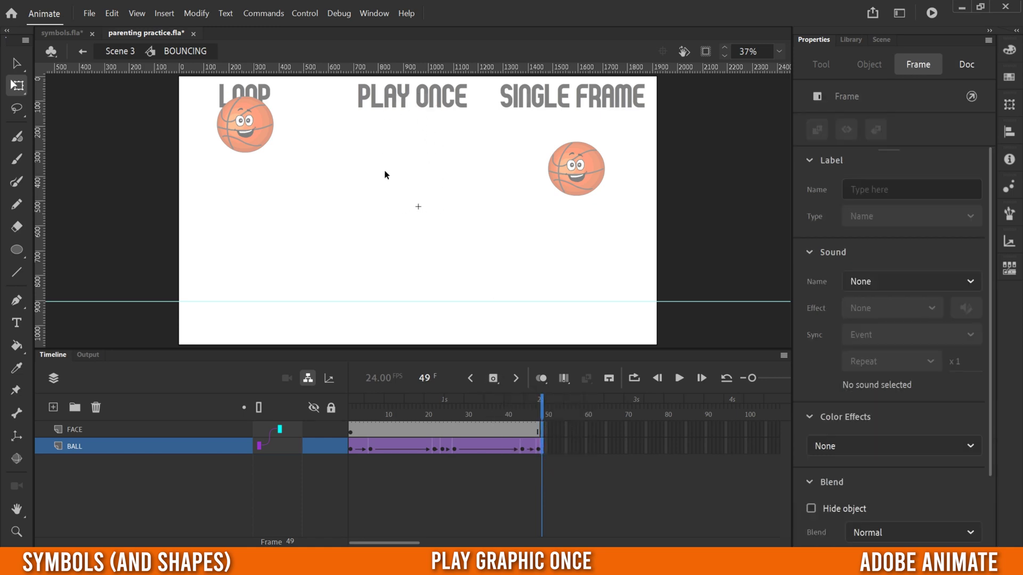
# Return to Scene 3, rewind to frame 1 and play the scene
pyautogui.click(83, 52)
pyautogui.moveTo(484, 410); pyautogui.dragTo(350, 413)
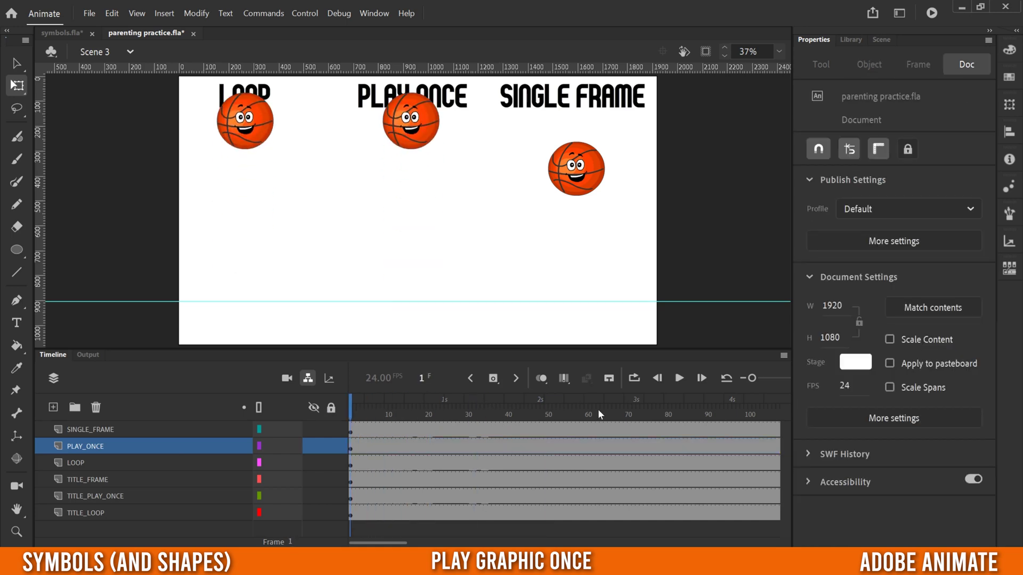
pyautogui.click(679, 378)
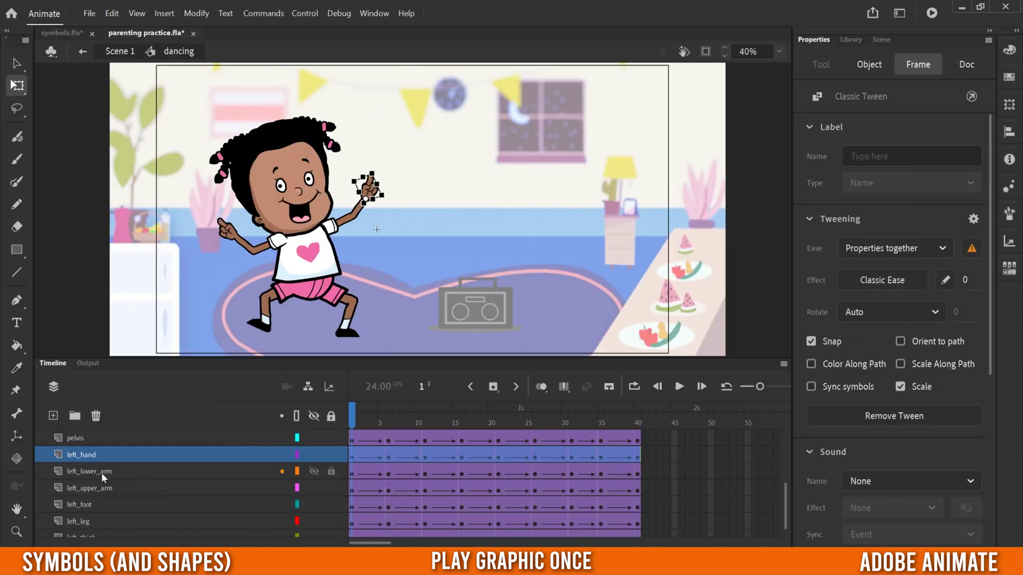
# Examine the dancing symbol's nested body parts by selecting the left arm and foot layers, and browse the symbols in the library
pyautogui.click(97, 473)
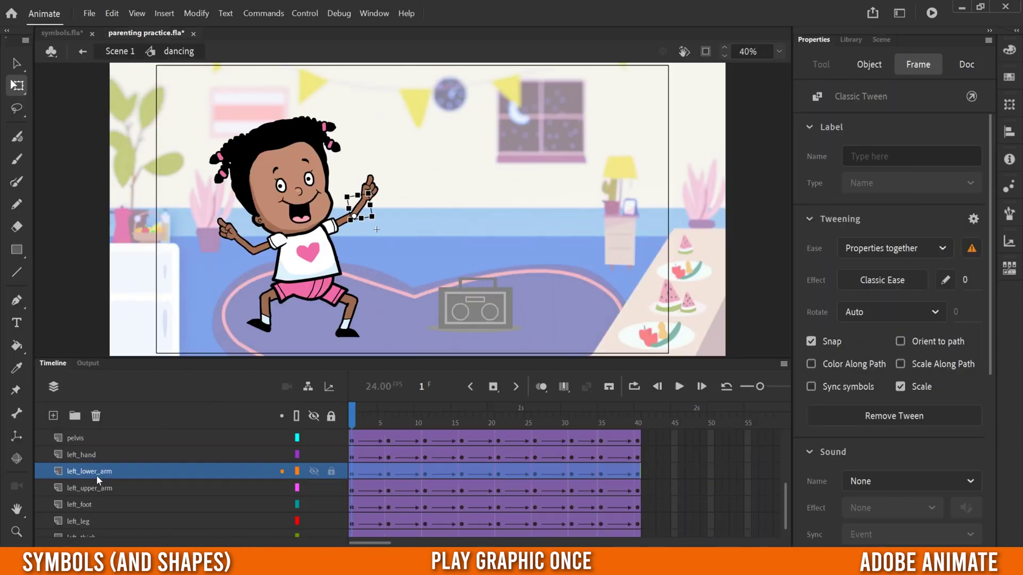
pyautogui.click(94, 487)
pyautogui.click(98, 504)
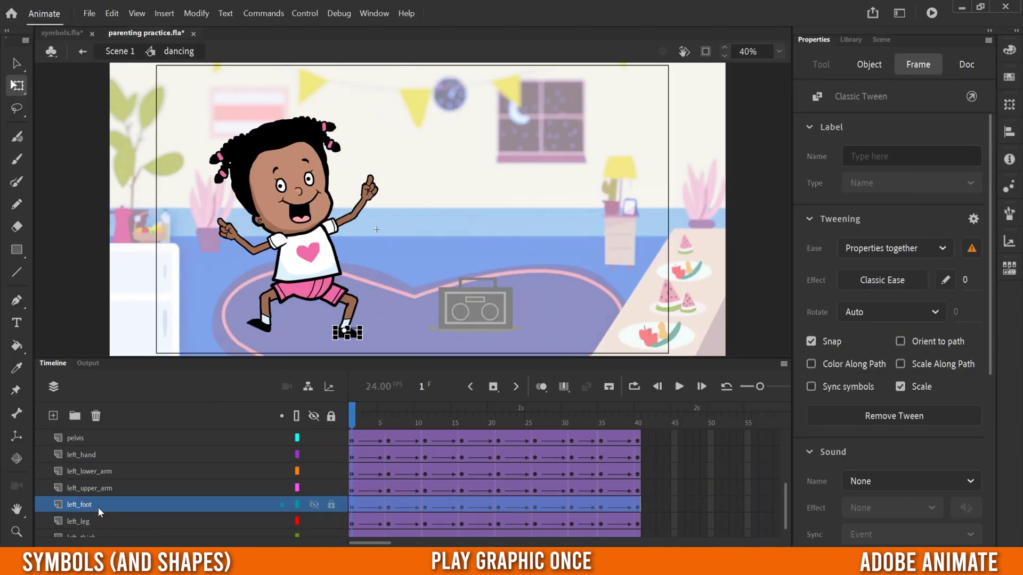
pyautogui.click(96, 471)
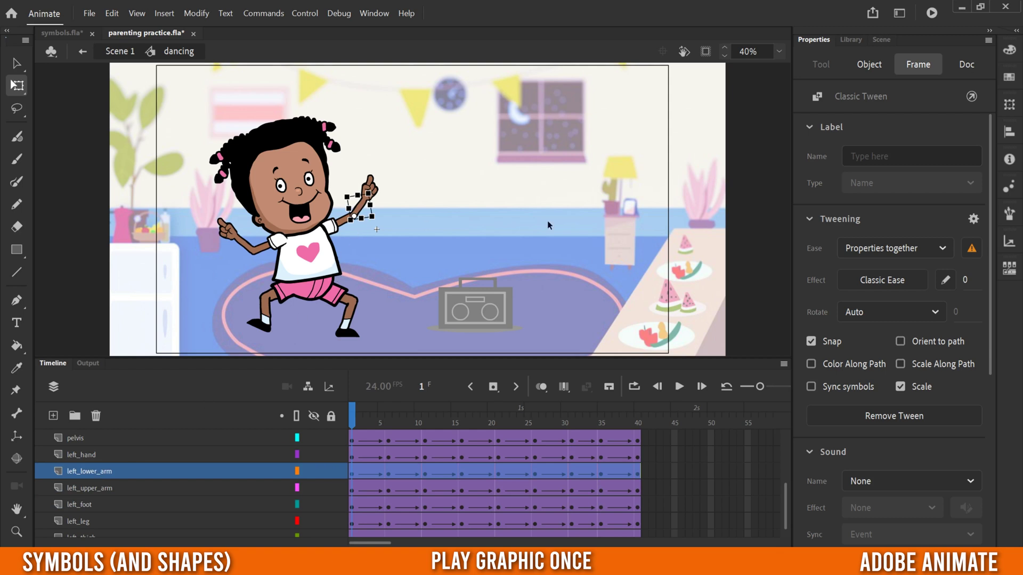
pyautogui.click(851, 40)
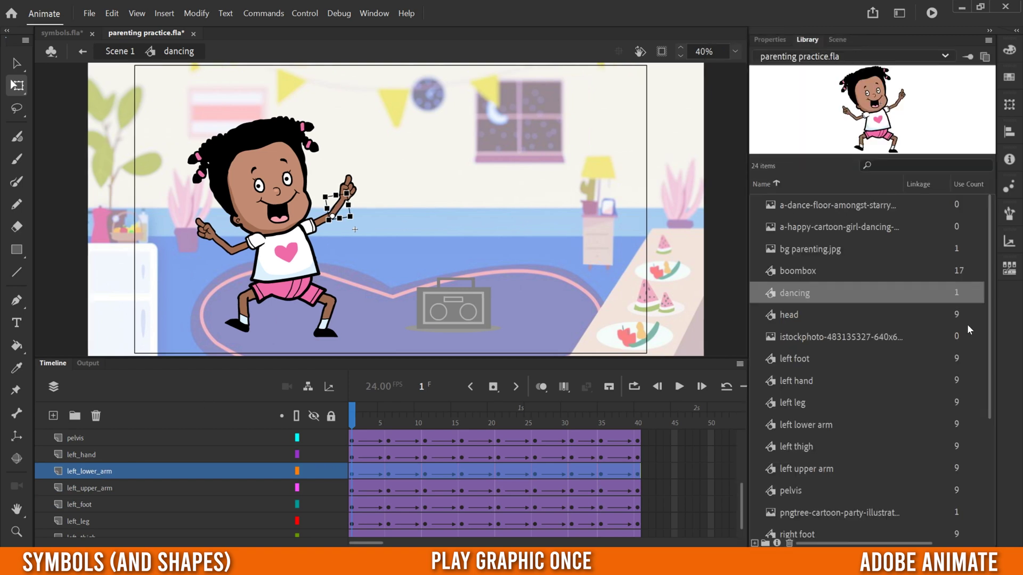
pyautogui.moveTo(986, 293); pyautogui.dragTo(989, 360)
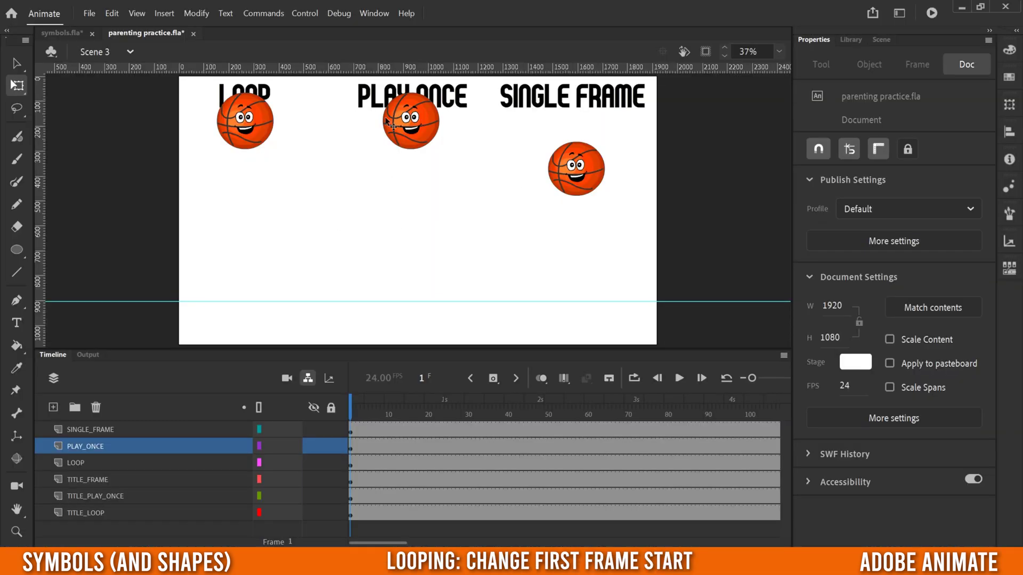
# Choose frame 16 as the LOOP ball's starting frame with the Frame Picker, keeping the playhead on frame 1 of Scene 3
pyautogui.click(257, 130)
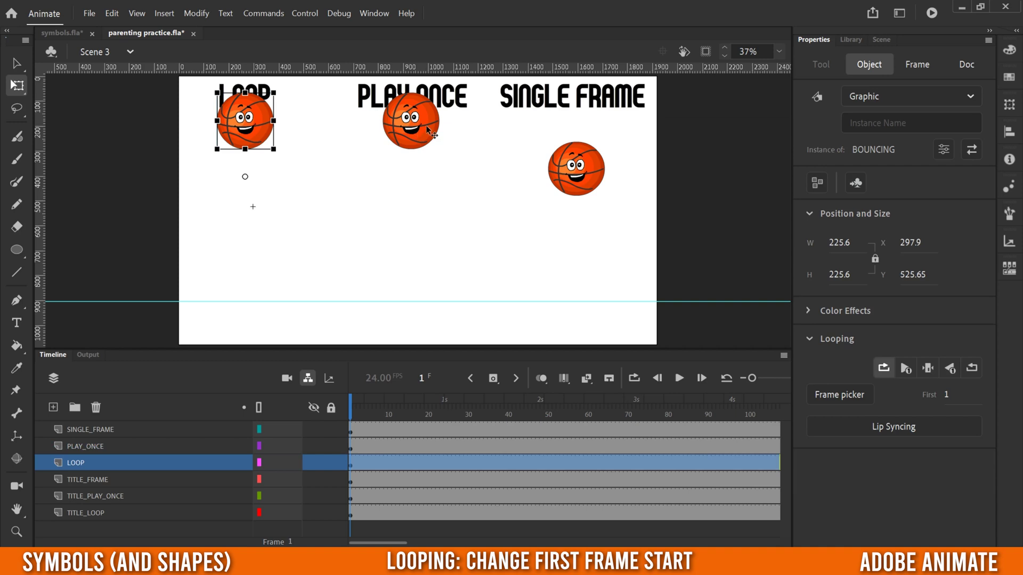
pyautogui.click(408, 122)
pyautogui.click(846, 394)
pyautogui.moveTo(990, 293); pyautogui.dragTo(981, 353)
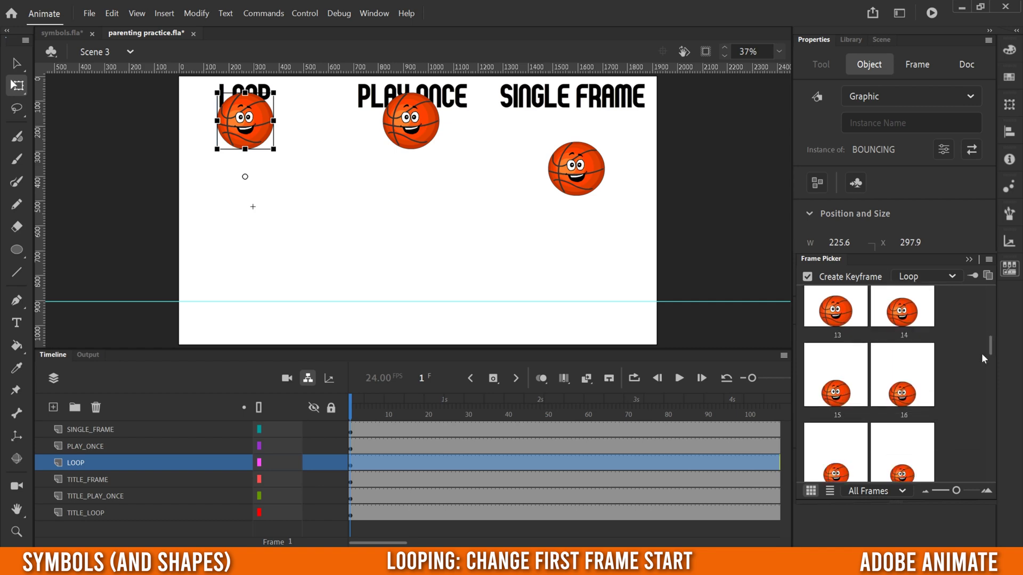
pyautogui.click(902, 375)
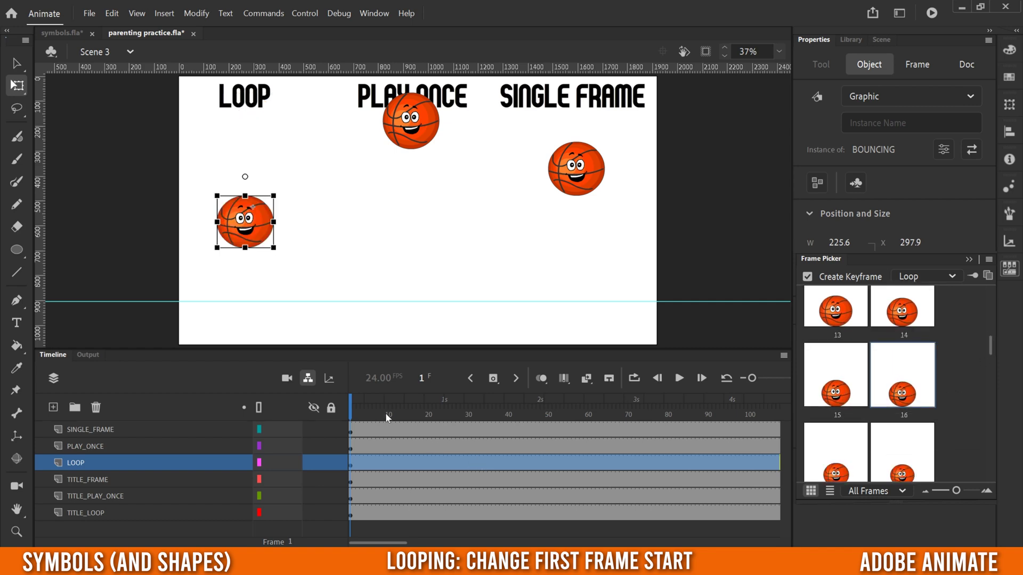
pyautogui.click(352, 413)
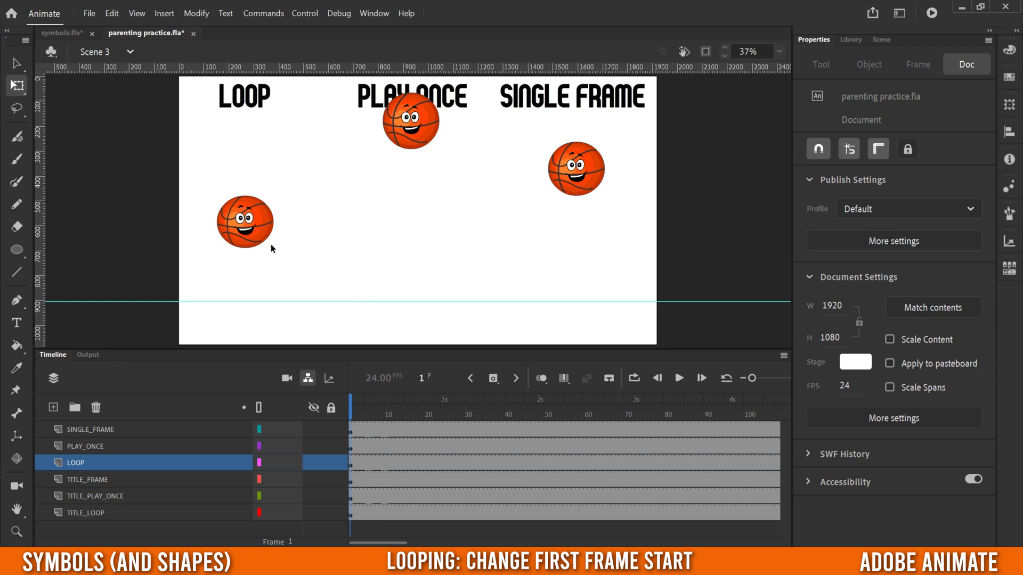
# Set the PLAY ONCE ball's first frame to 5, and play and scrub Scene 3
pyautogui.click(417, 136)
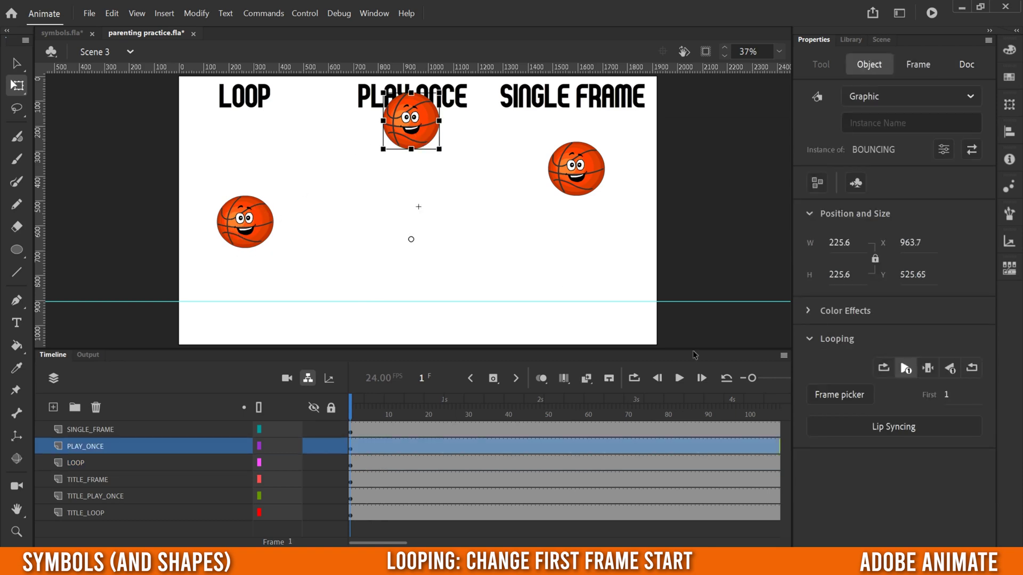
pyautogui.moveTo(946, 394)
pyautogui.mouseDown()
pyautogui.moveTo(961, 394)
pyautogui.moveTo(951, 394)
pyautogui.mouseUp()
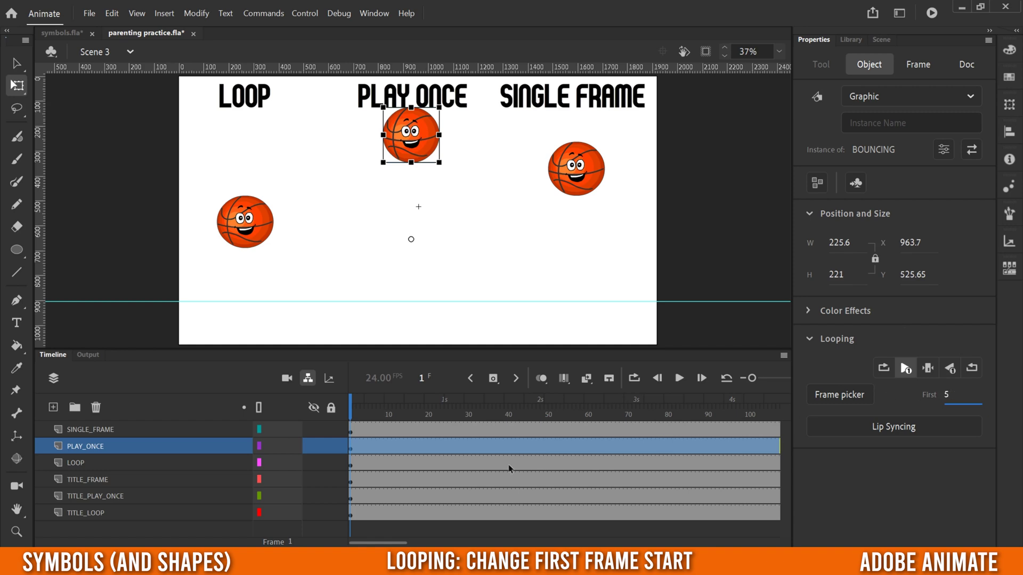
pyautogui.click(384, 417)
pyautogui.click(476, 243)
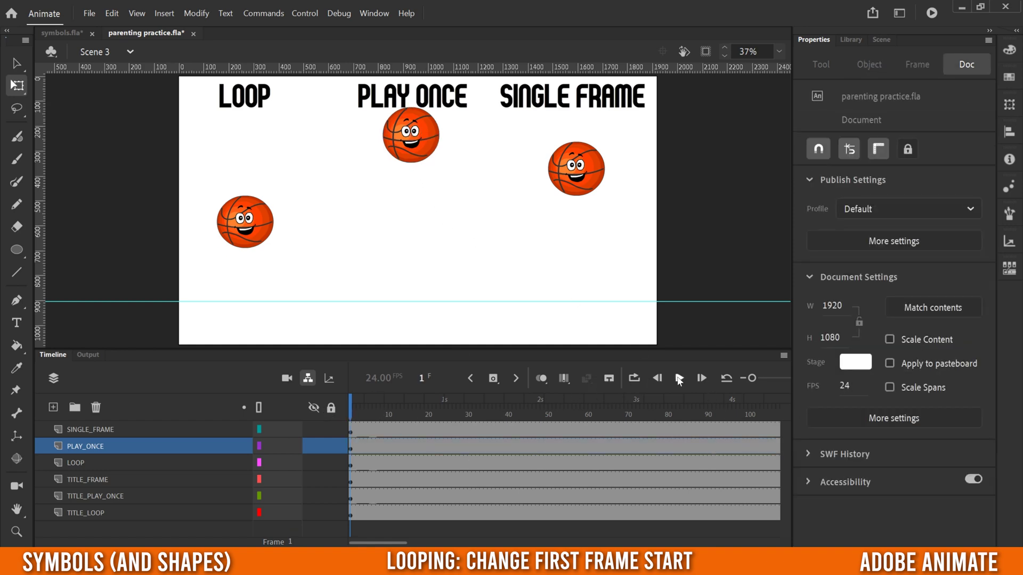
pyautogui.click(678, 378)
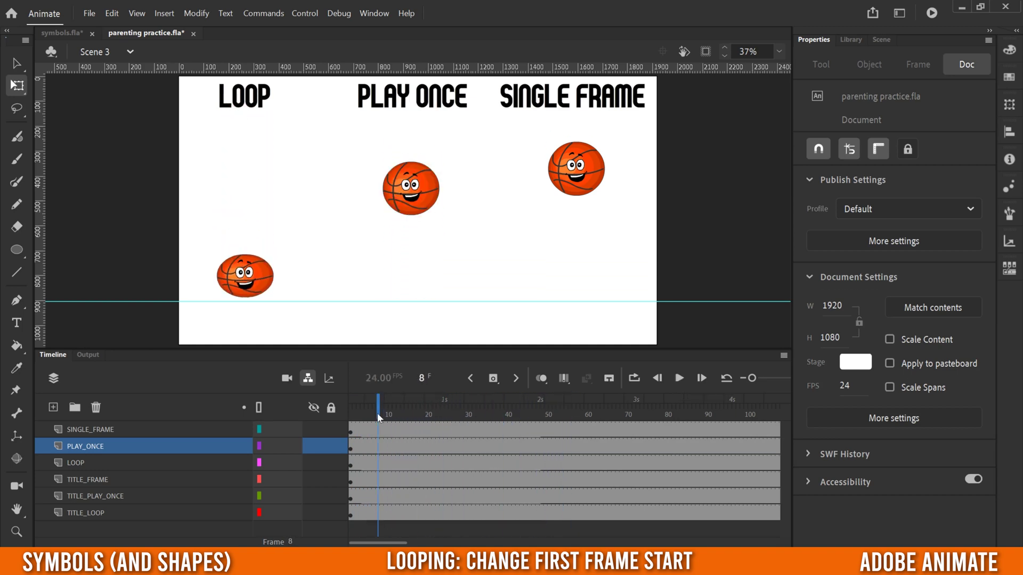
pyautogui.moveTo(378, 417); pyautogui.dragTo(392, 432)
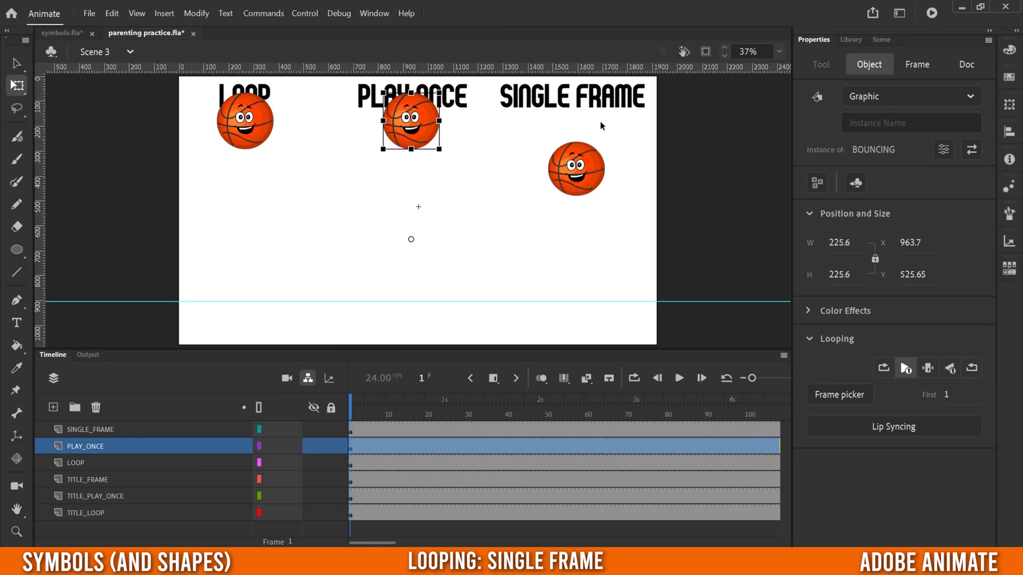
# Set the SINGLE FRAME ball to play a single frame and choose frame 24 with the Frame Picker
pyautogui.click(579, 169)
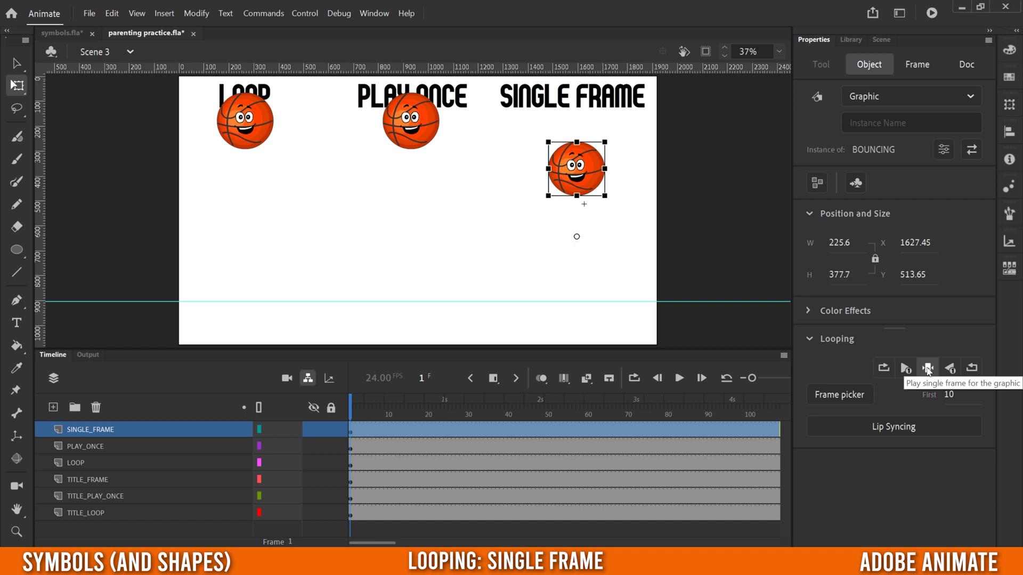
pyautogui.click(927, 370)
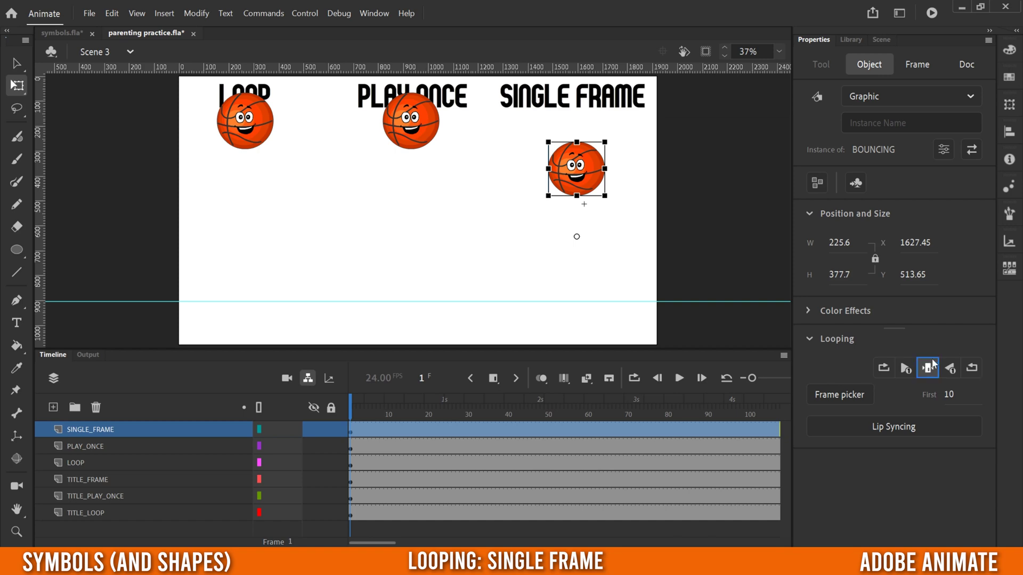
pyautogui.click(835, 397)
pyautogui.moveTo(990, 315); pyautogui.dragTo(977, 372)
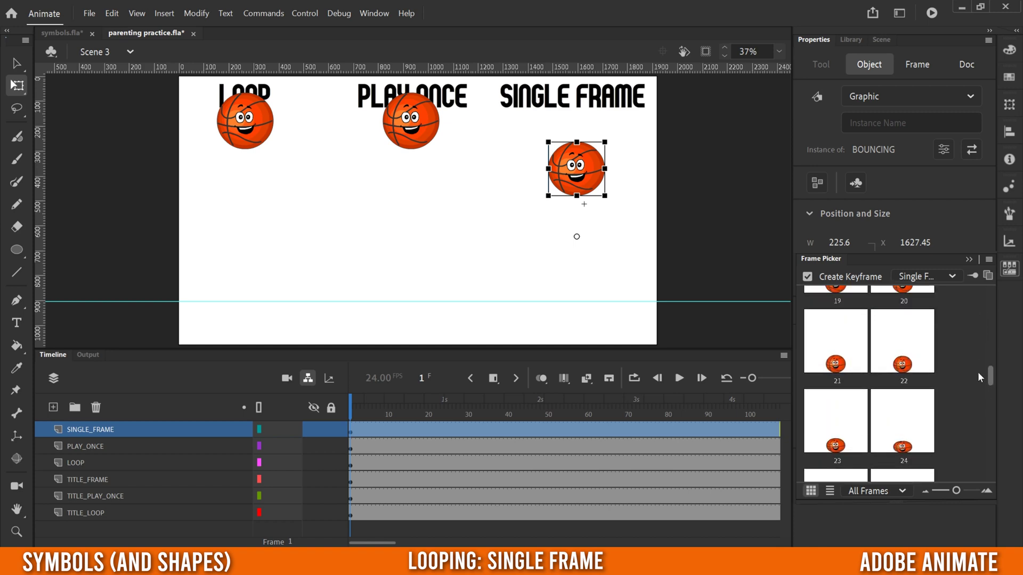
pyautogui.click(899, 425)
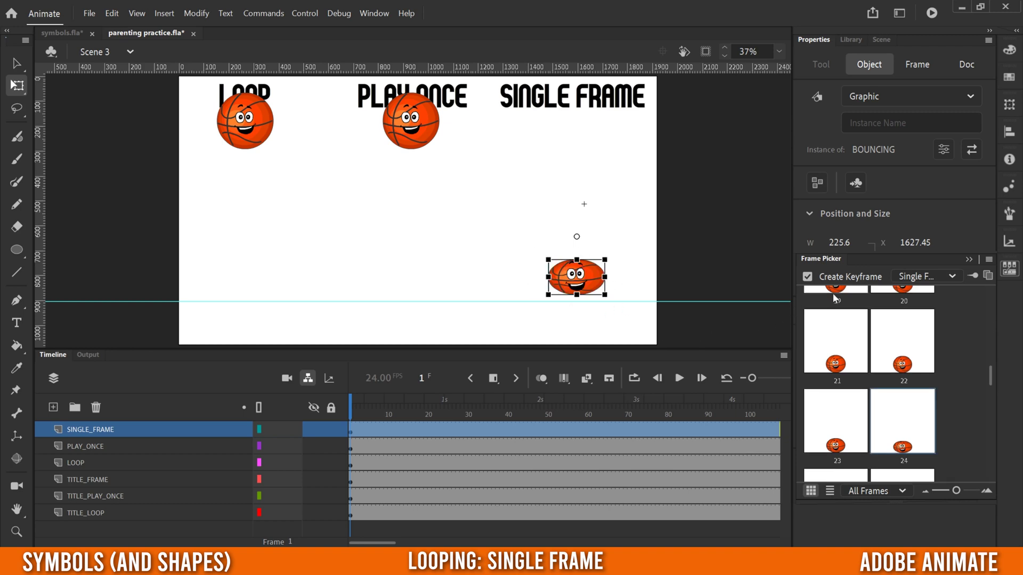
pyautogui.click(880, 519)
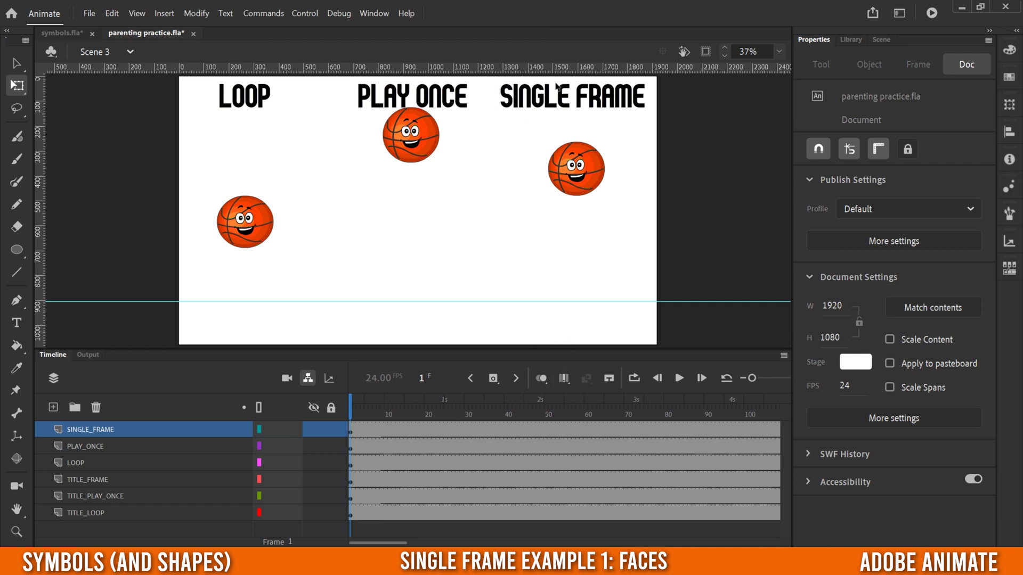
# Open the SINGLE FRAME ball's BOUNCING symbol and scrub its timeline to frame 21
pyautogui.click(582, 176)
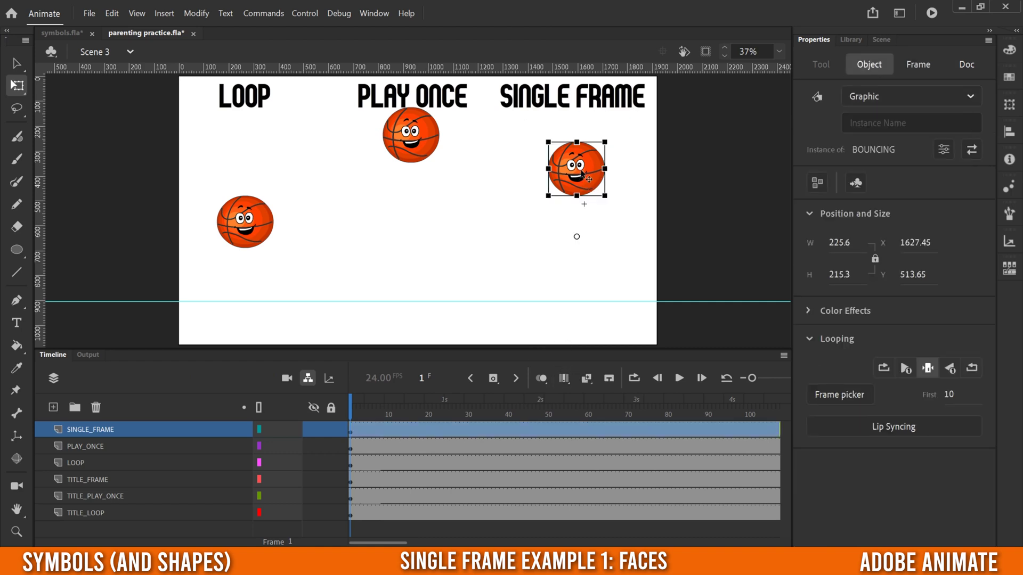
pyautogui.doubleClick(581, 176)
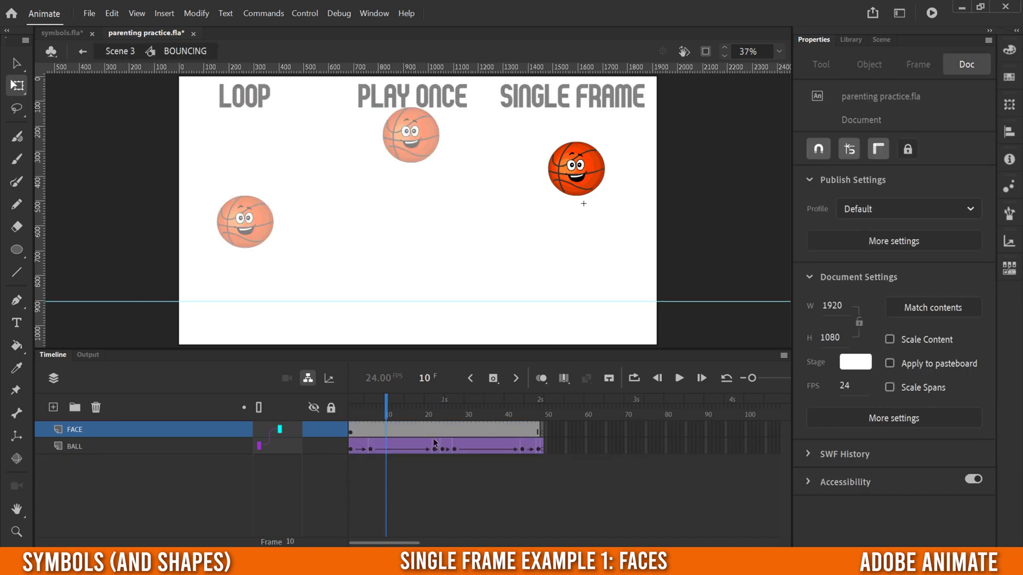
pyautogui.moveTo(389, 418); pyautogui.dragTo(429, 415)
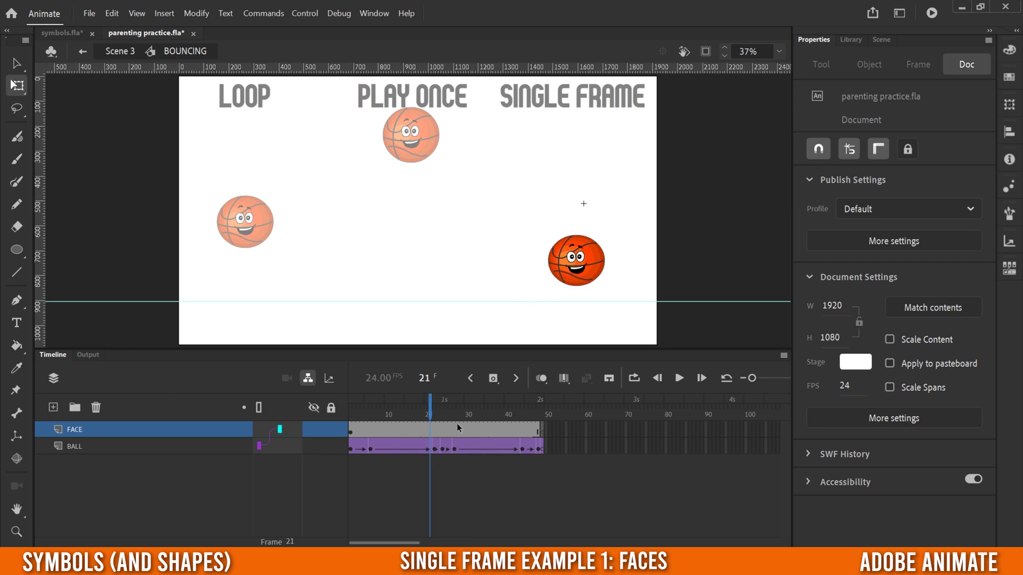
# Open the ball's nested FACES symbol, scrub between its frames 1 and 2 to compare expressions, and return to BOUNCING
pyautogui.click(573, 260)
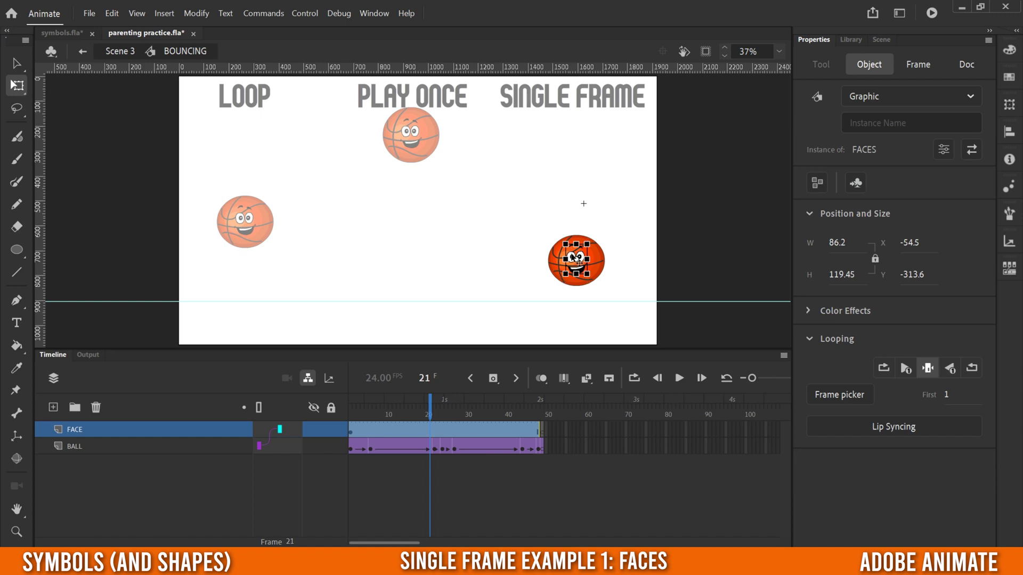
pyautogui.doubleClick(573, 257)
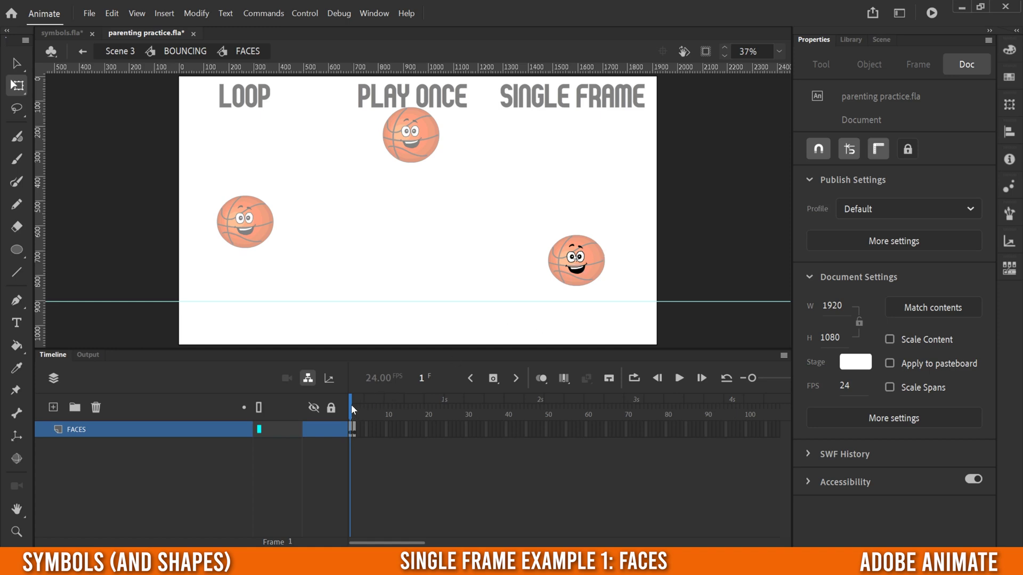
pyautogui.moveTo(352, 408); pyautogui.dragTo(357, 410)
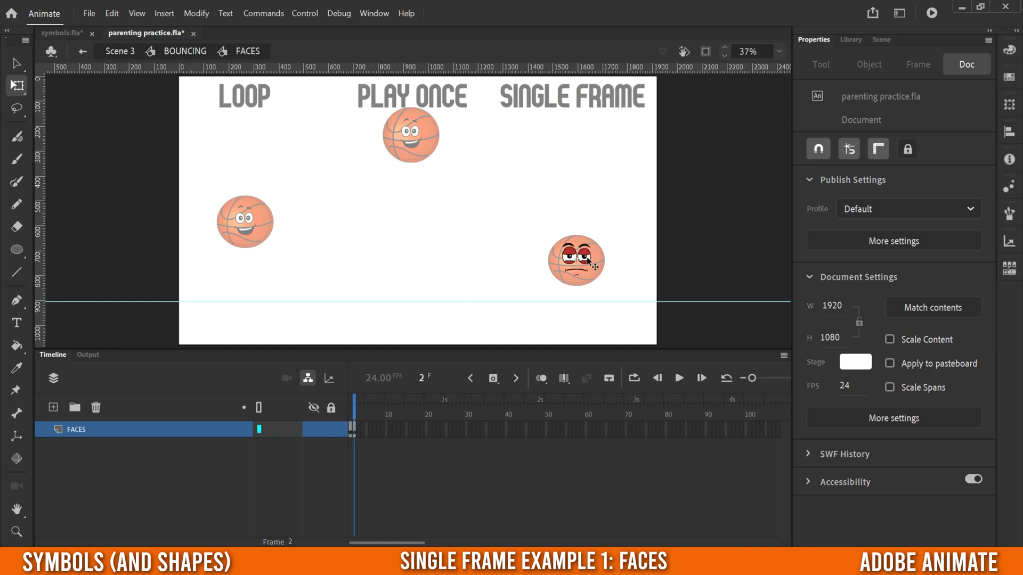
pyautogui.moveTo(352, 416); pyautogui.dragTo(348, 415)
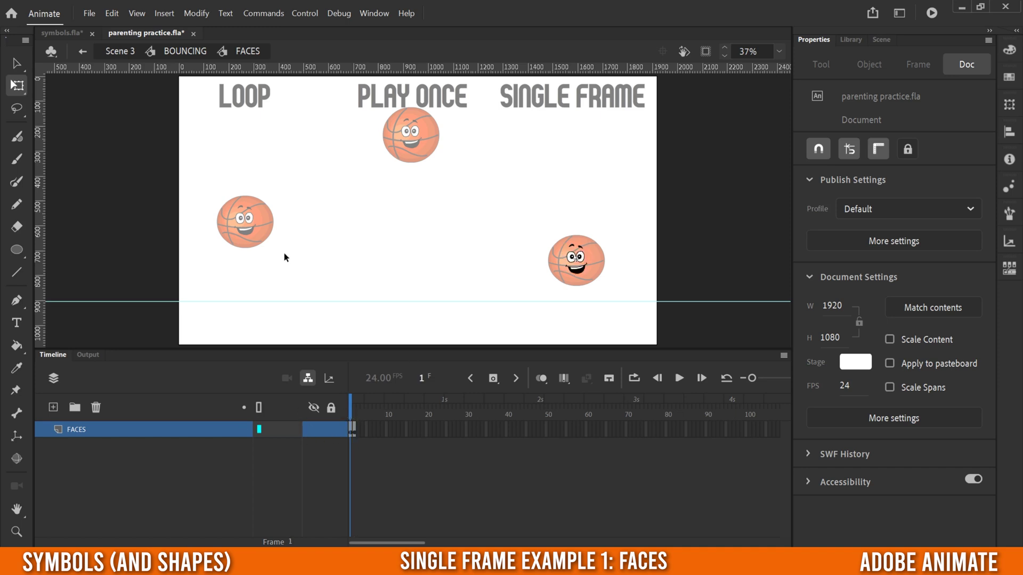
pyautogui.click(82, 52)
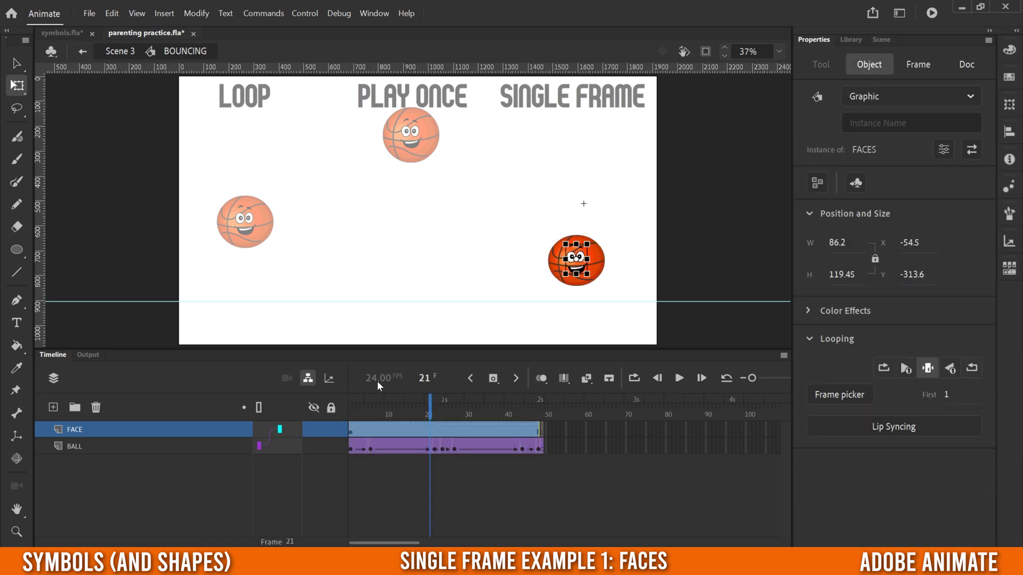
# Insert a keyframe at frame 24 on the FACE layer of the BOUNCING symbol
pyautogui.click(438, 433)
pyautogui.moveTo(354, 416); pyautogui.dragTo(443, 418)
pyautogui.click(443, 430)
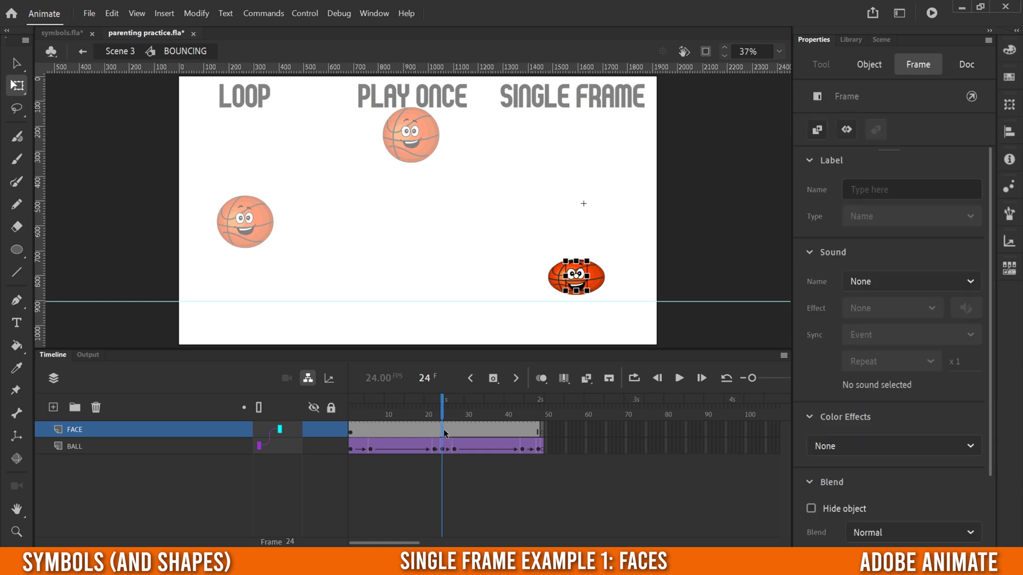
pyautogui.click(493, 379)
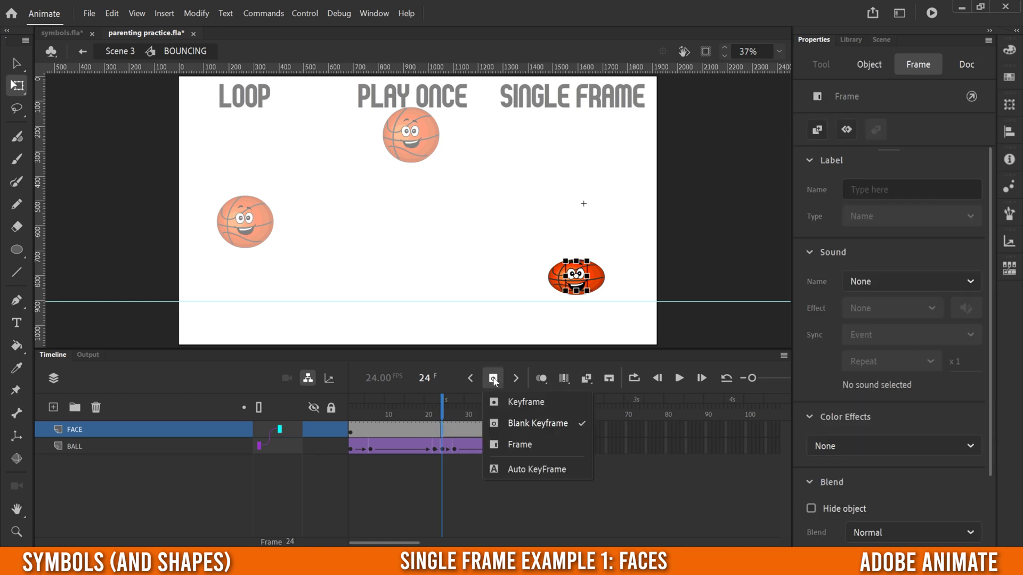
pyautogui.click(524, 404)
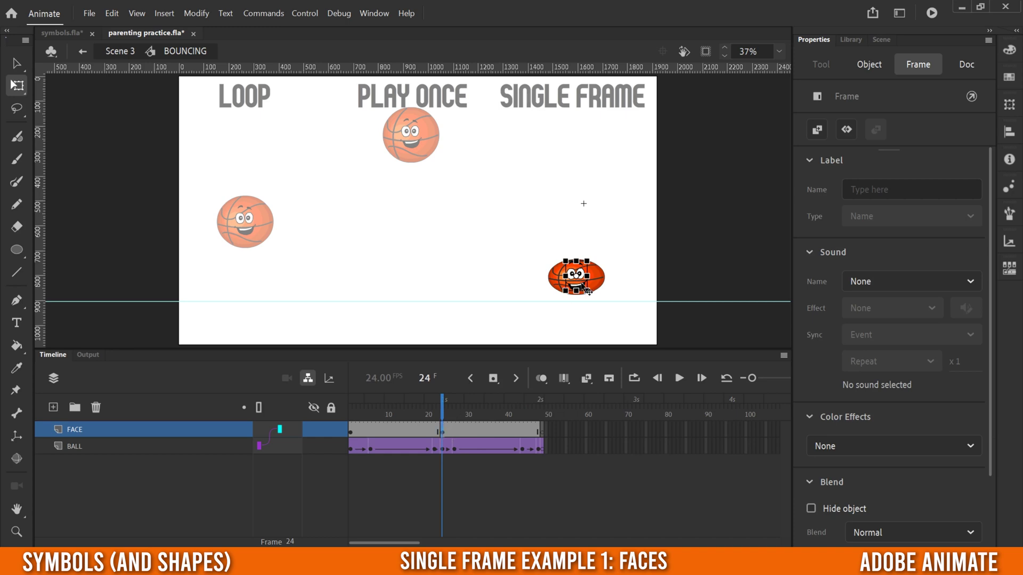
# Switch the FACES instance at frame 24 to the tired face, frame 2, with the Frame Picker
pyautogui.click(586, 290)
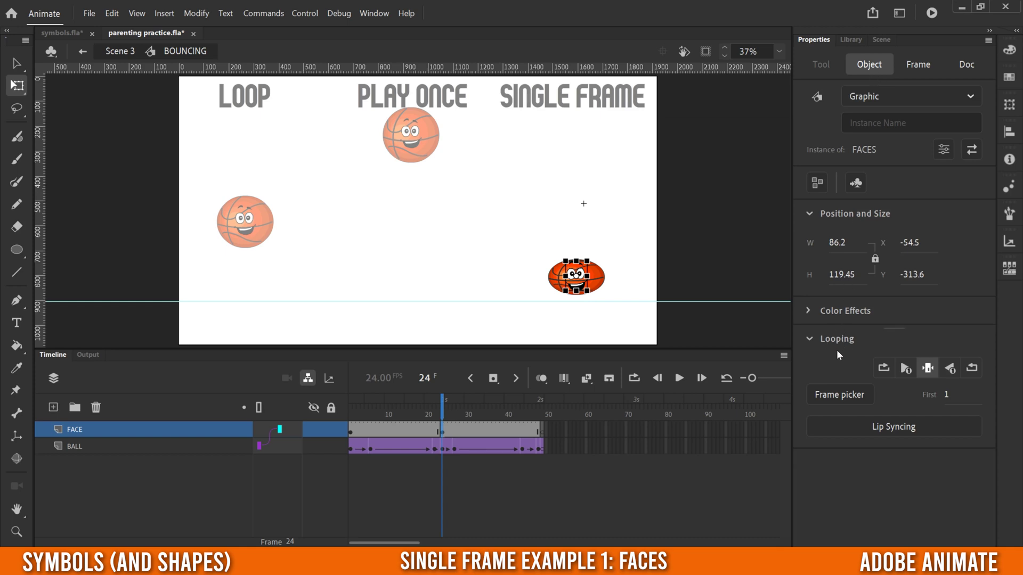
pyautogui.click(834, 396)
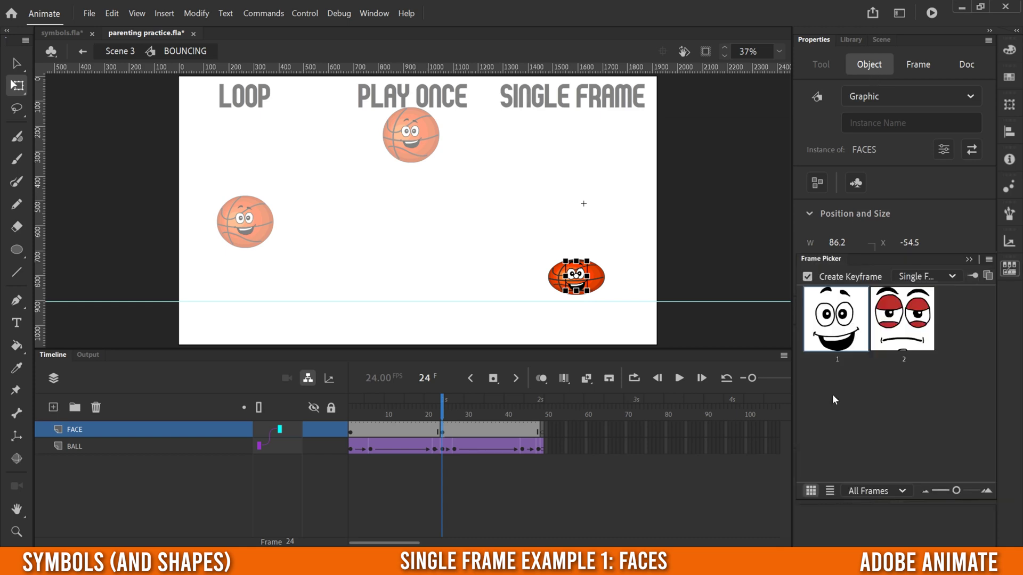
pyautogui.click(893, 310)
# Play the BOUNCING timeline twice from the start and scrub to frame 39 to review the face change
pyautogui.moveTo(441, 414); pyautogui.dragTo(350, 415)
pyautogui.click(678, 378)
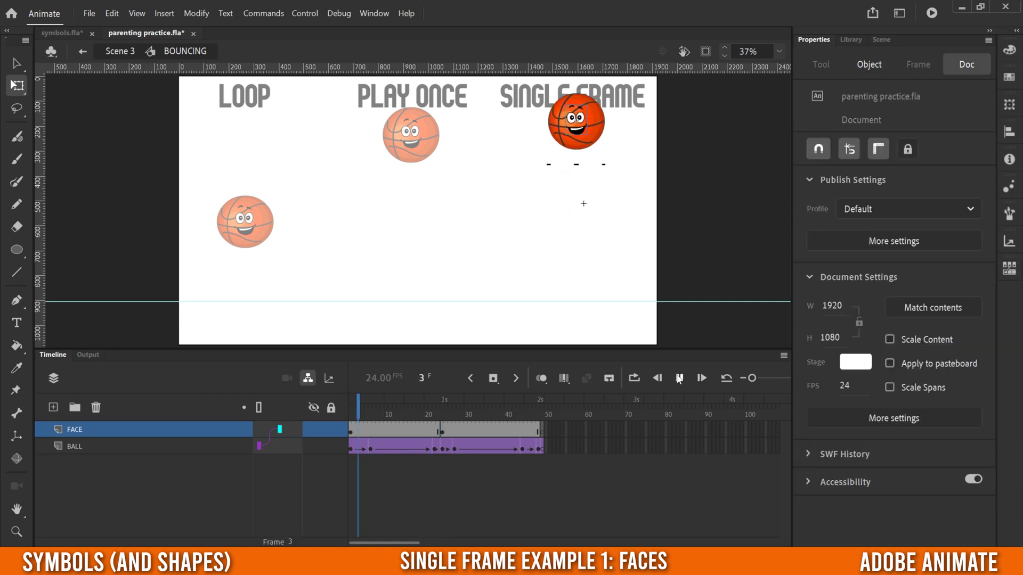
pyautogui.click(678, 378)
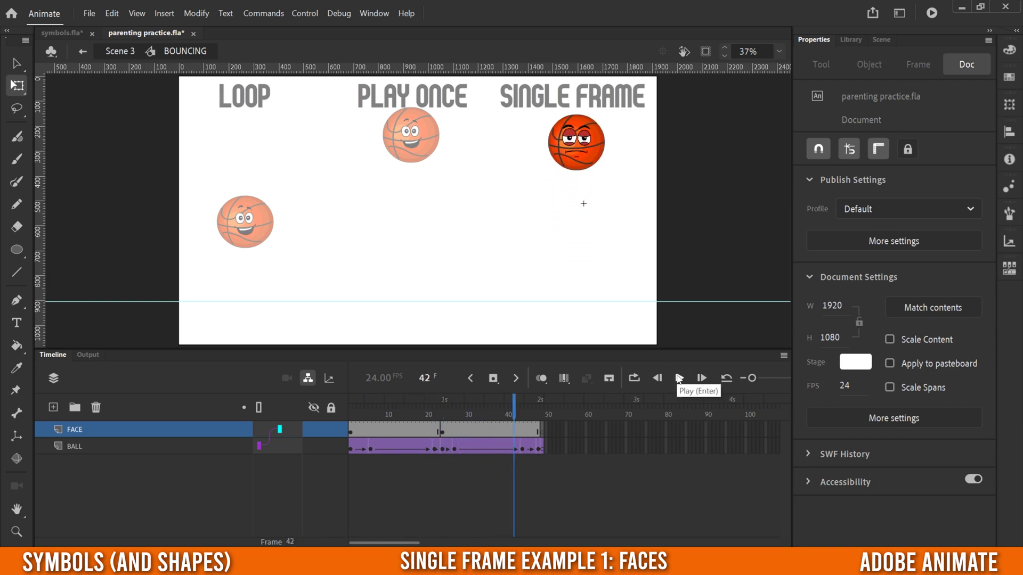
pyautogui.moveTo(462, 419); pyautogui.dragTo(355, 424)
pyautogui.click(679, 378)
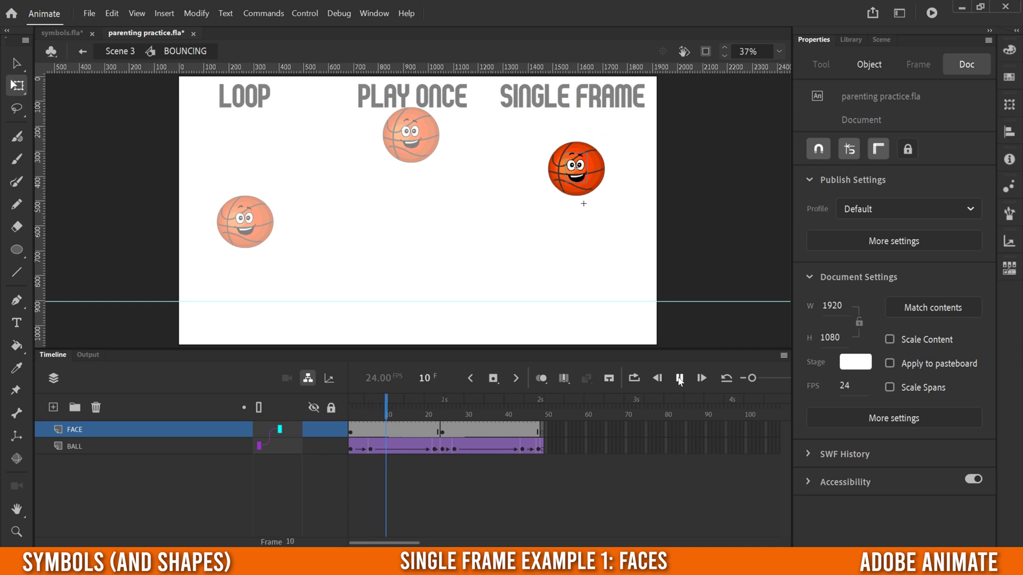
pyautogui.click(680, 378)
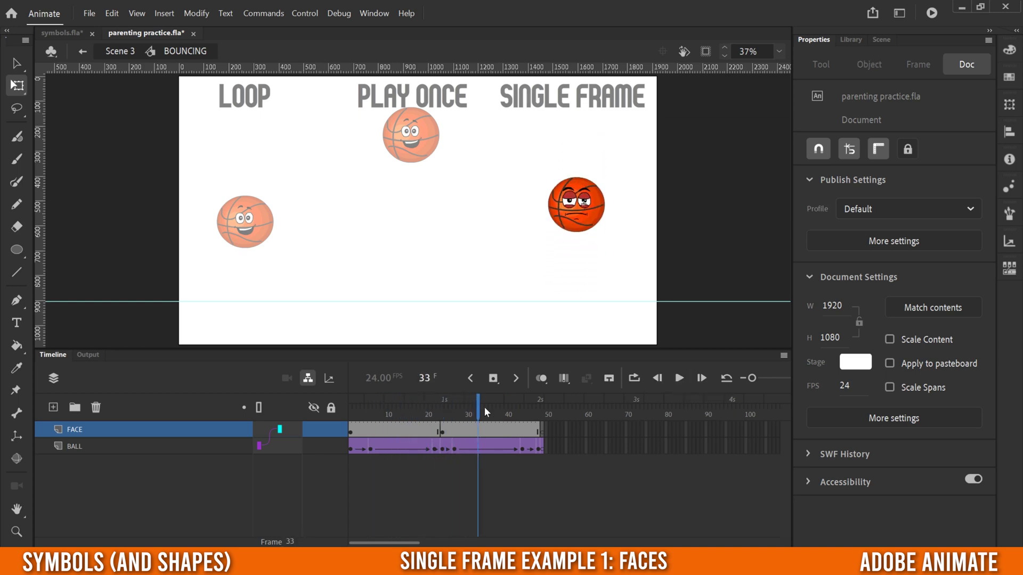
pyautogui.moveTo(478, 414); pyautogui.dragTo(501, 414)
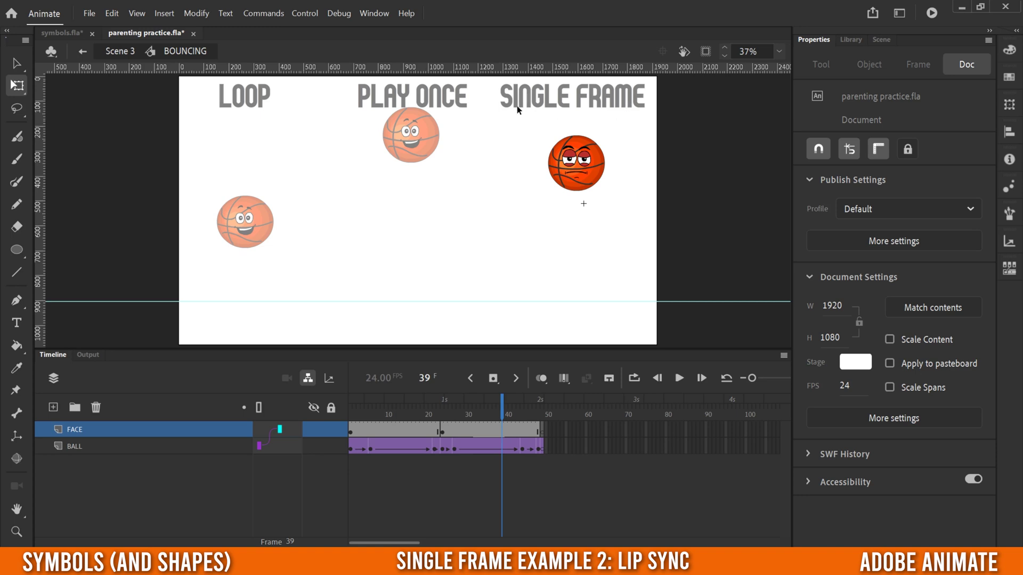
# Open the ball's nested FACES symbol again and compare the expressions on its frames 1 and 2
pyautogui.click(569, 160)
pyautogui.doubleClick(563, 171)
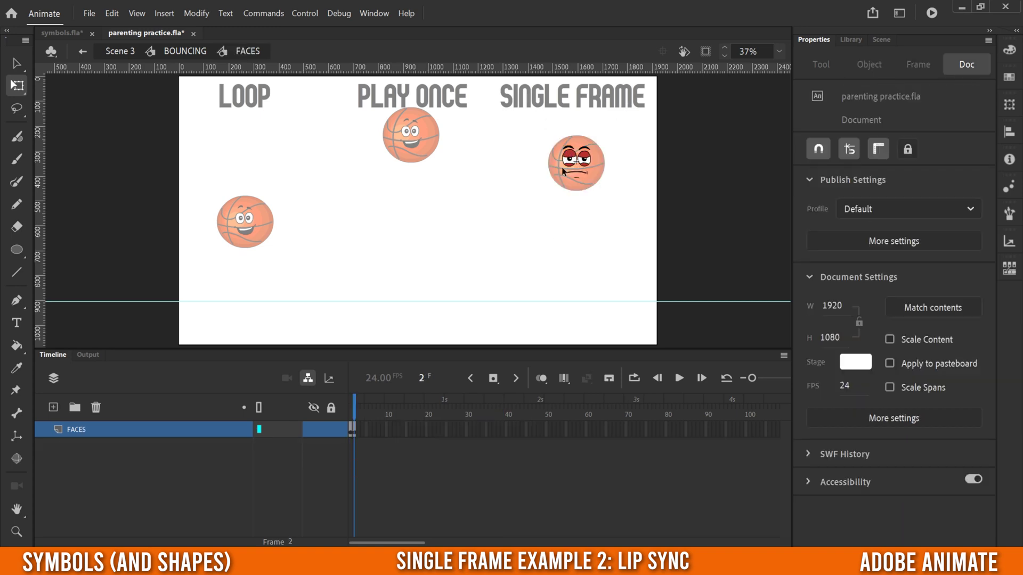
pyautogui.click(351, 414)
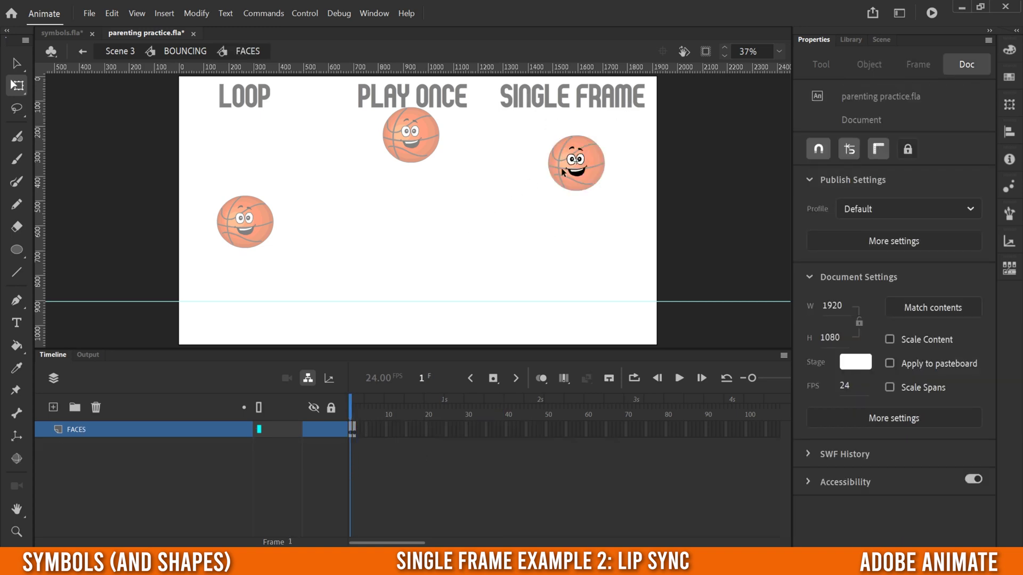
pyautogui.click(355, 413)
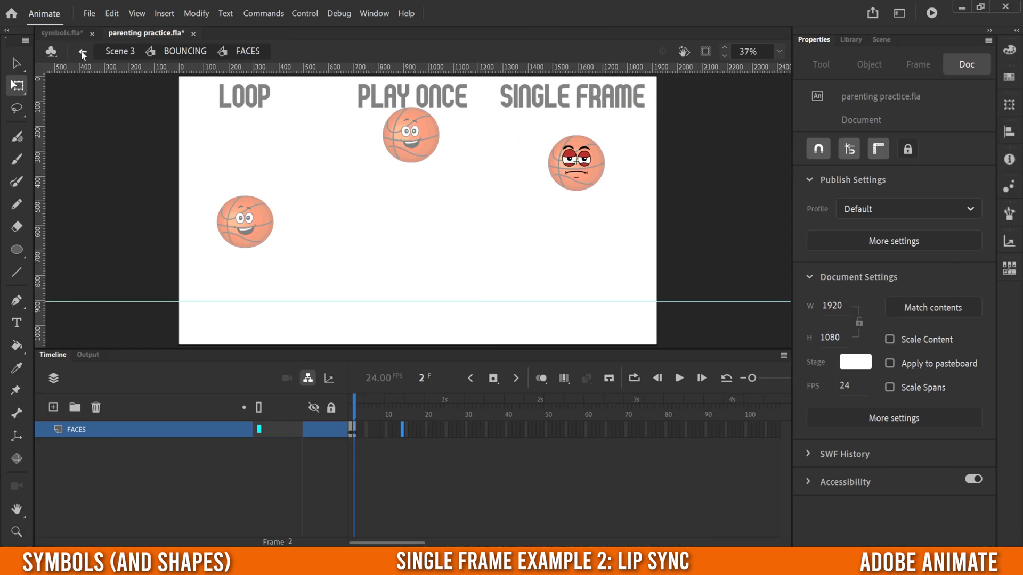
pyautogui.click(577, 162)
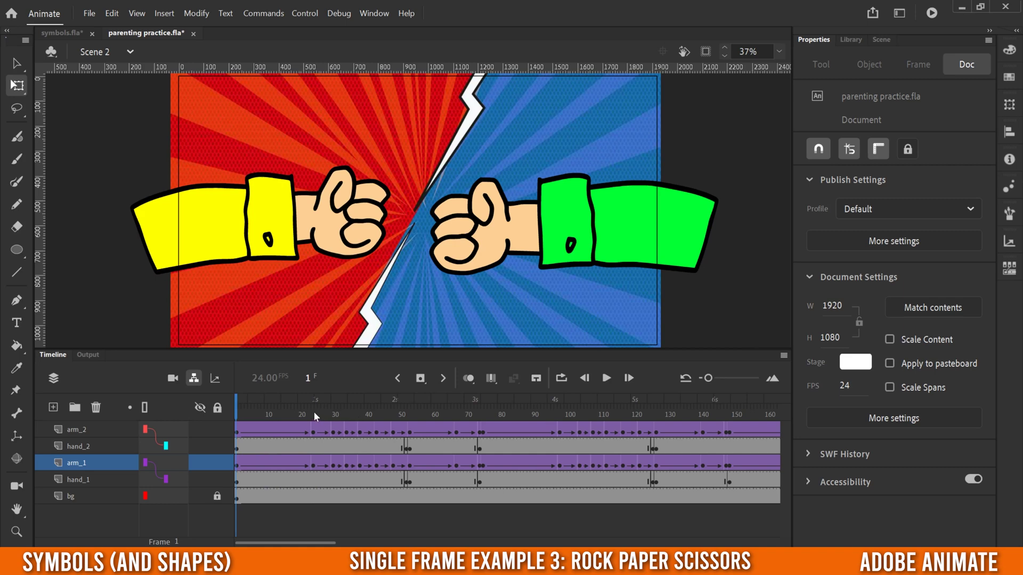
# Scrub Scene 2 from frame 1 to 53, examining the arm_2 and arm_1 layers and the hand_2 keyframe at frame 52
pyautogui.moveTo(236, 412); pyautogui.dragTo(256, 421)
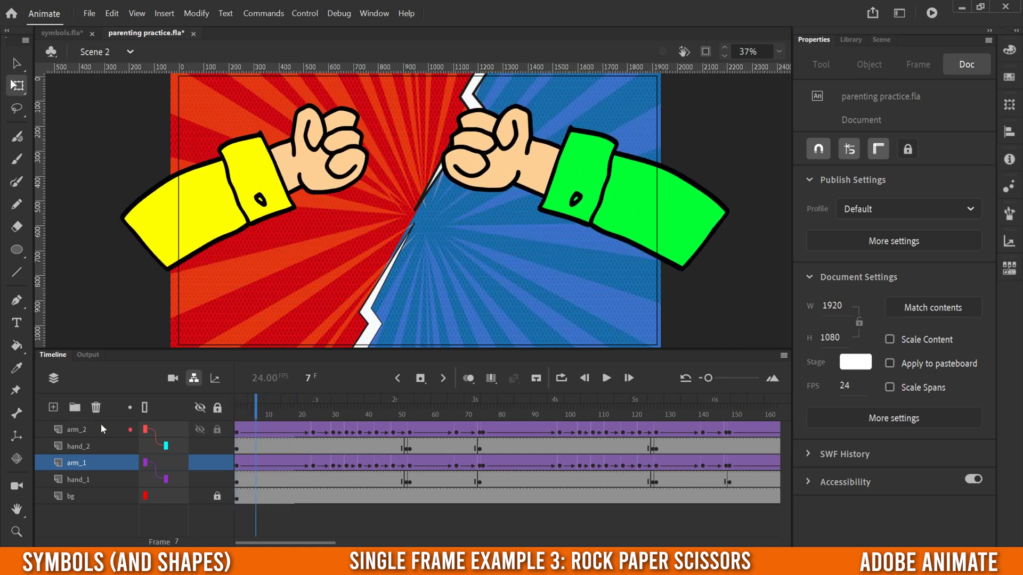
pyautogui.click(80, 430)
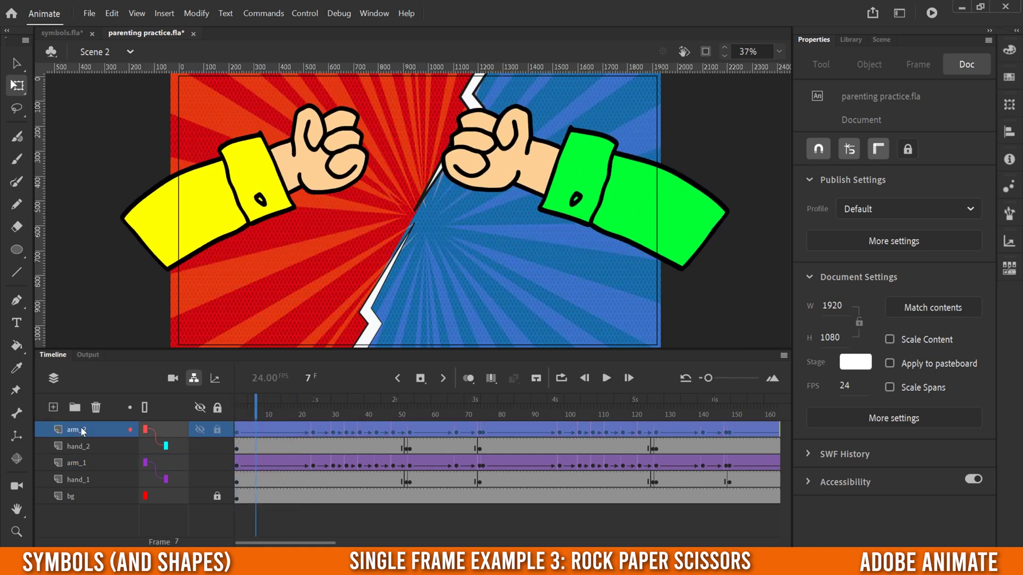
pyautogui.click(80, 465)
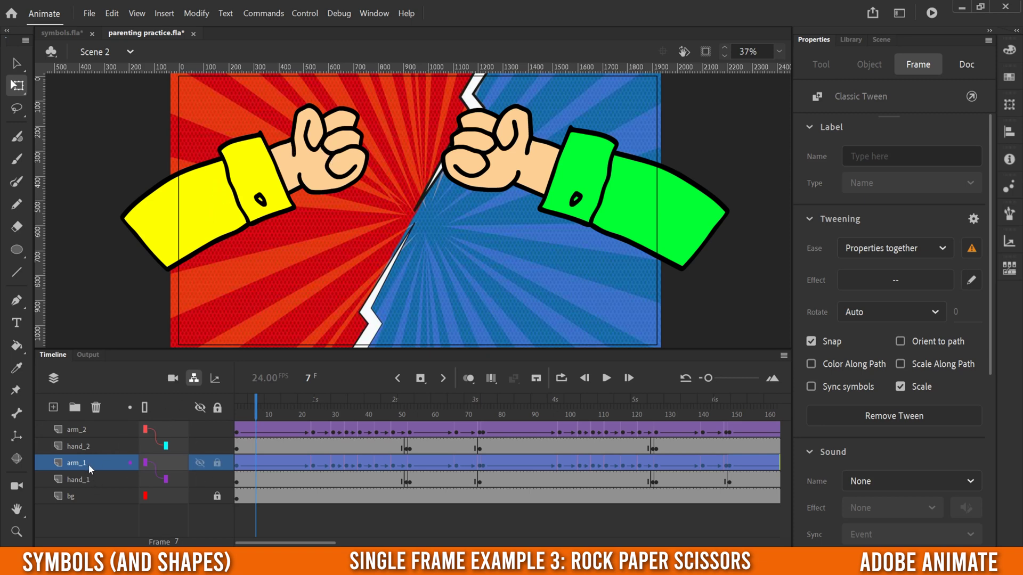
pyautogui.moveTo(248, 422); pyautogui.dragTo(405, 421)
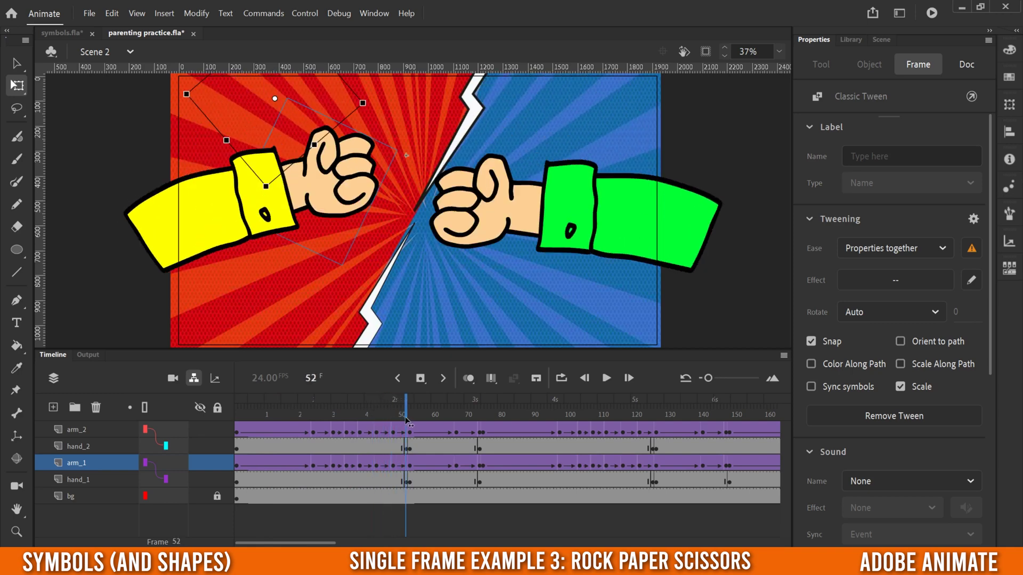
pyautogui.click(406, 450)
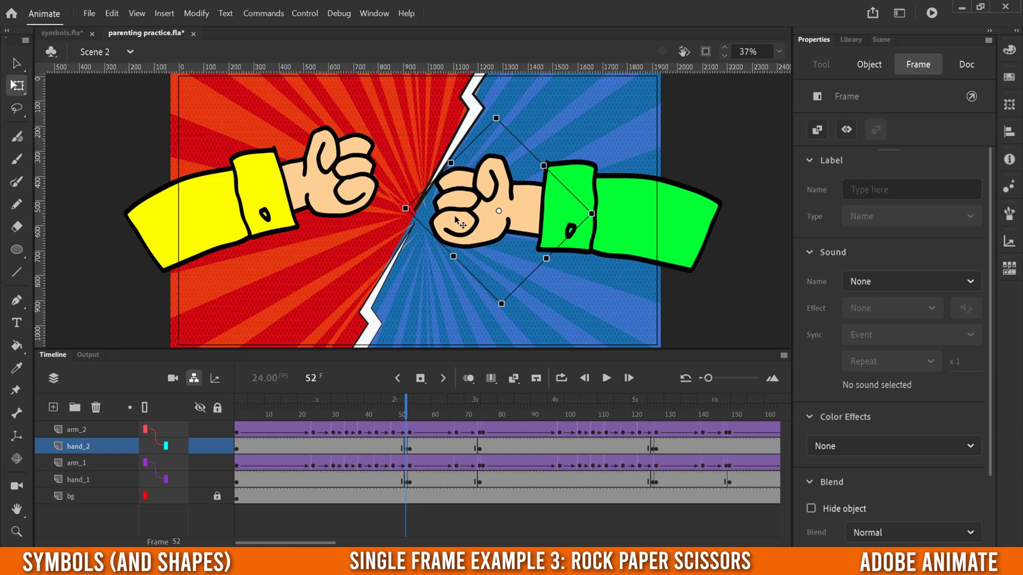
pyautogui.moveTo(405, 413); pyautogui.dragTo(409, 464)
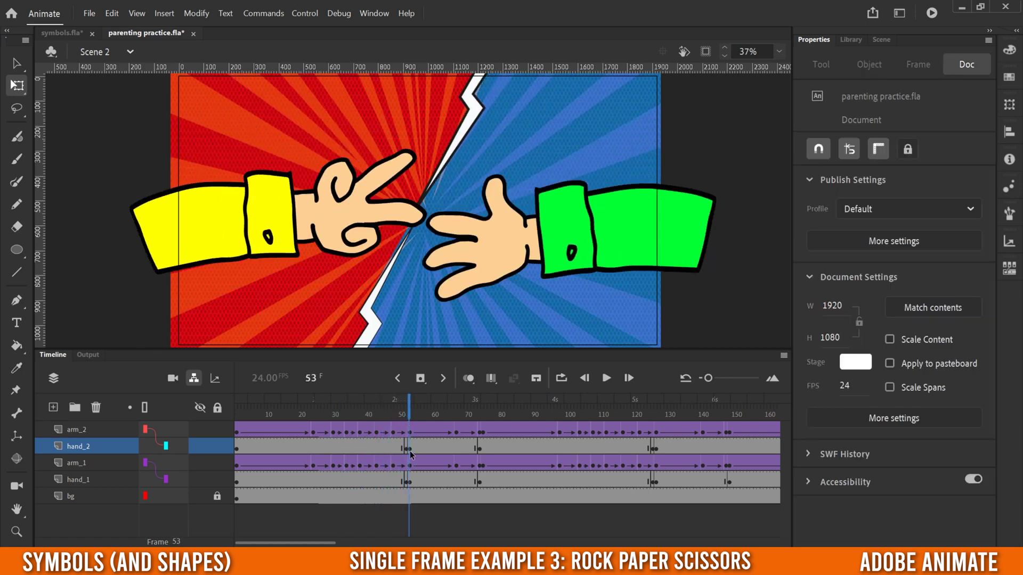
# Open the green arm's rock hand symbol at frame 53, scrub its timeline to frame 1, and return to Scene 2
pyautogui.click(409, 450)
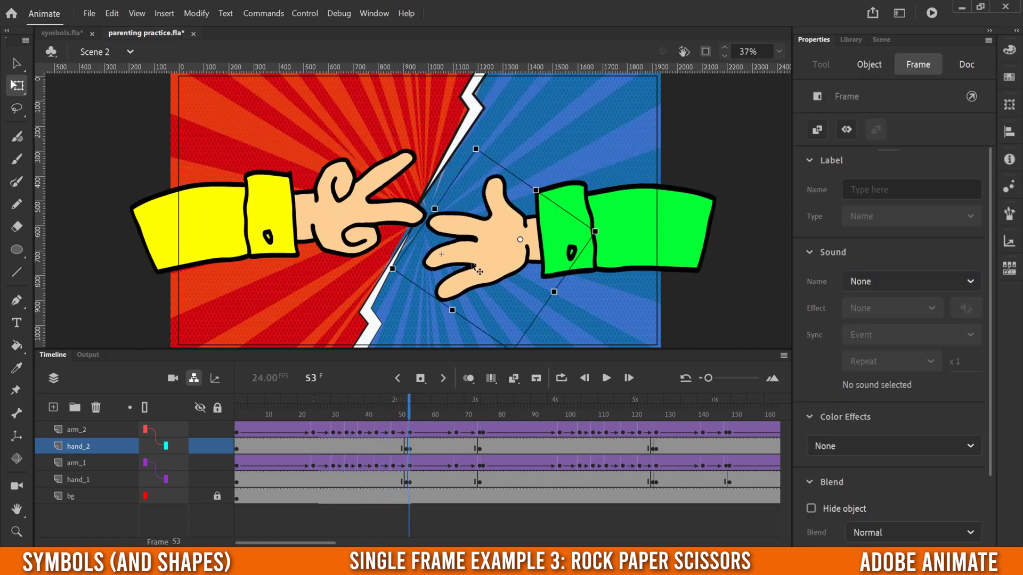
pyautogui.doubleClick(495, 256)
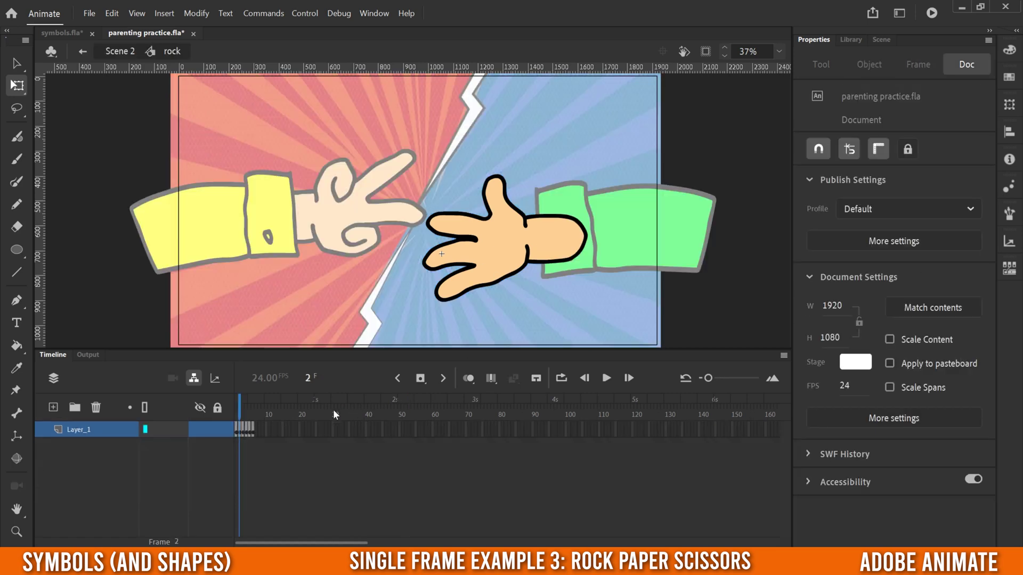
pyautogui.moveTo(241, 406)
pyautogui.mouseDown()
pyautogui.moveTo(250, 408)
pyautogui.moveTo(238, 411)
pyautogui.mouseUp()
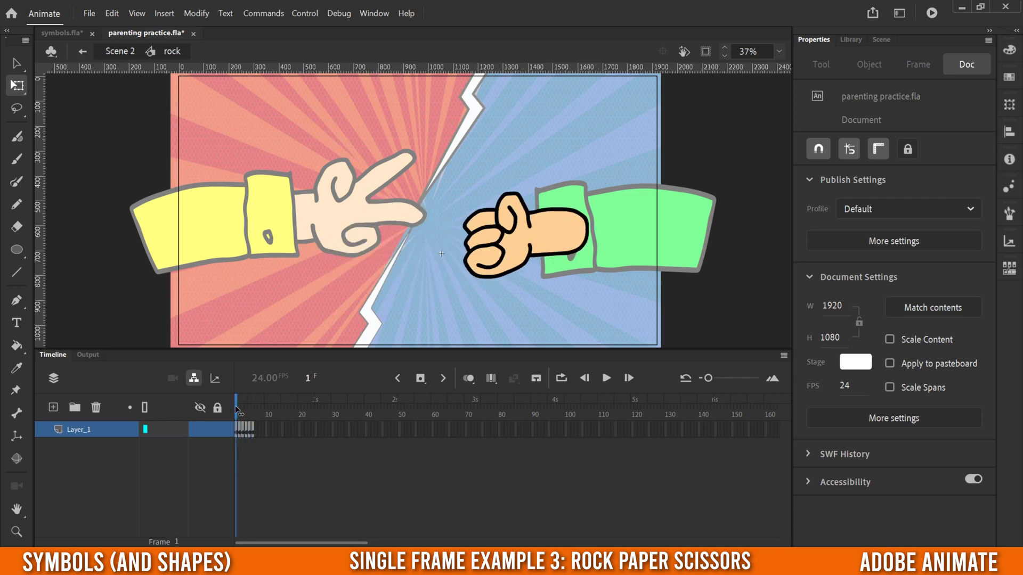
pyautogui.click(83, 51)
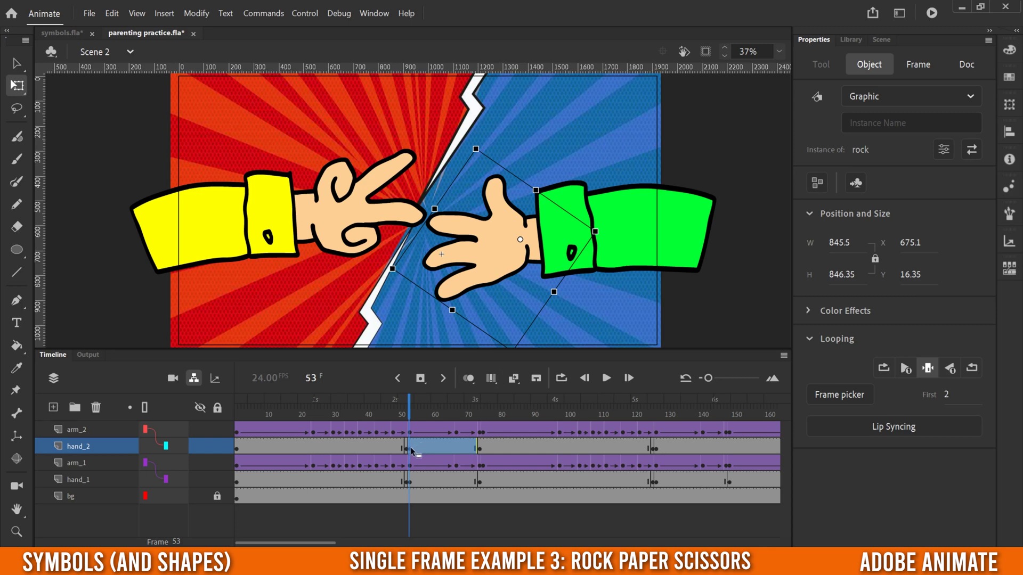
# Review the available hand poses in the Frame Picker for the hand_2 and hand_1 instances at frame 53
pyautogui.click(412, 449)
pyautogui.click(520, 203)
pyautogui.click(504, 238)
pyautogui.click(846, 395)
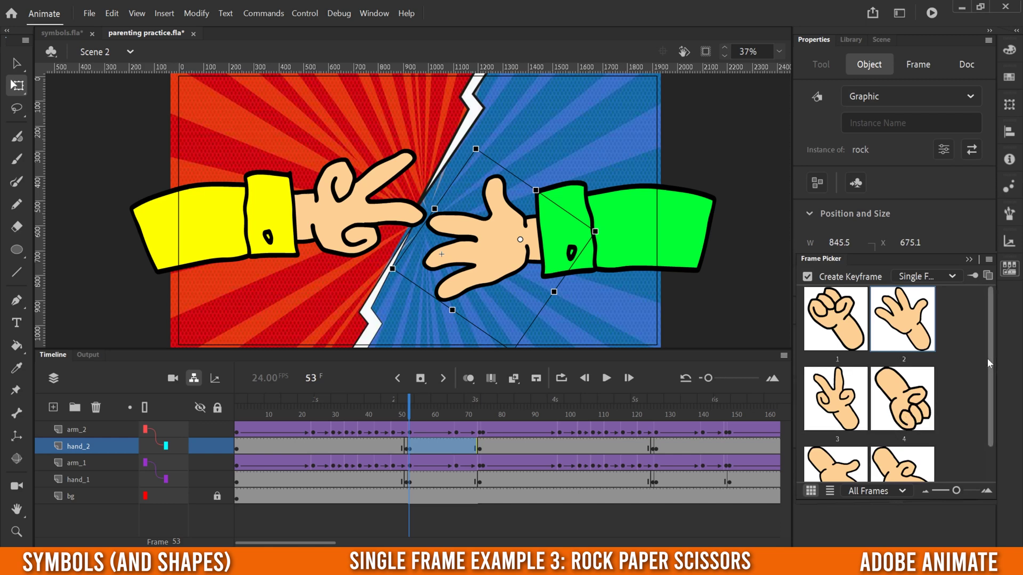
pyautogui.scroll(-2, 986, 359)
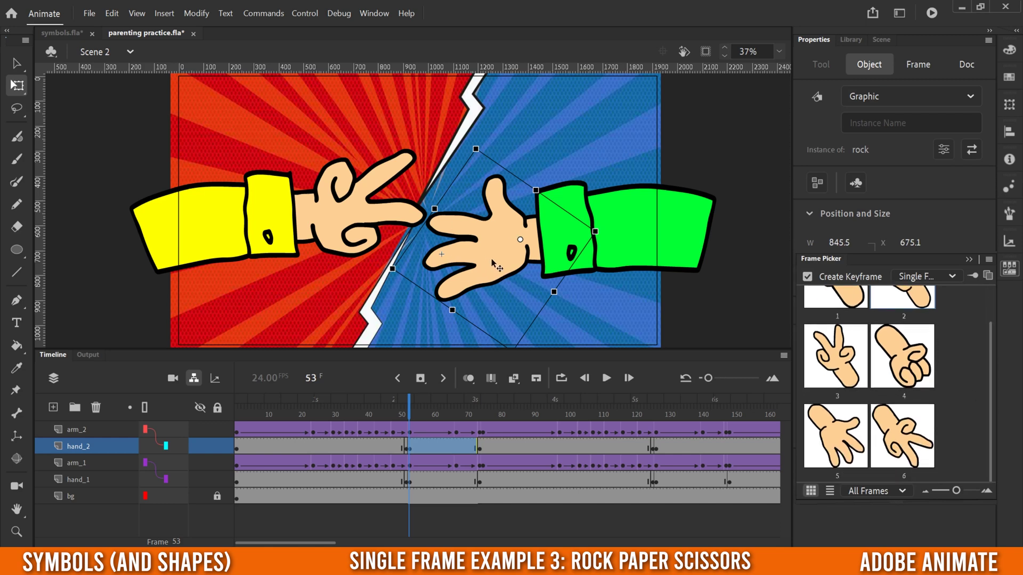
pyautogui.moveTo(993, 382); pyautogui.dragTo(991, 357)
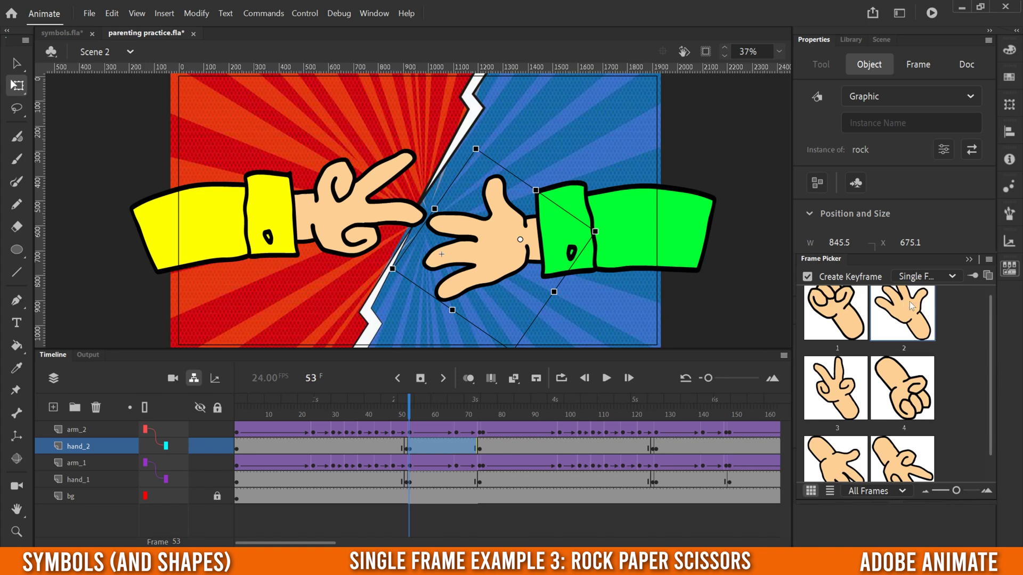
pyautogui.click(409, 482)
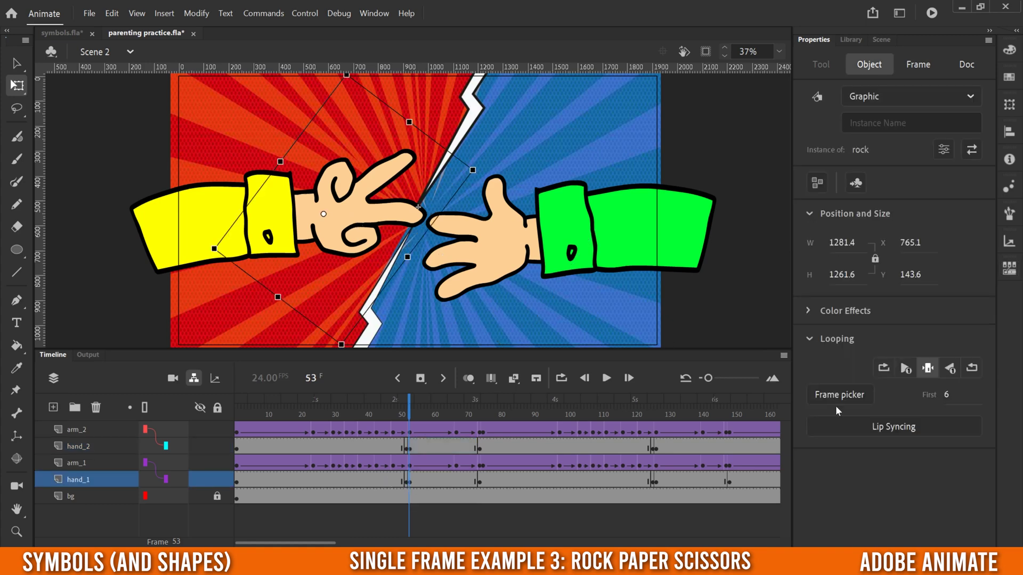
pyautogui.click(841, 395)
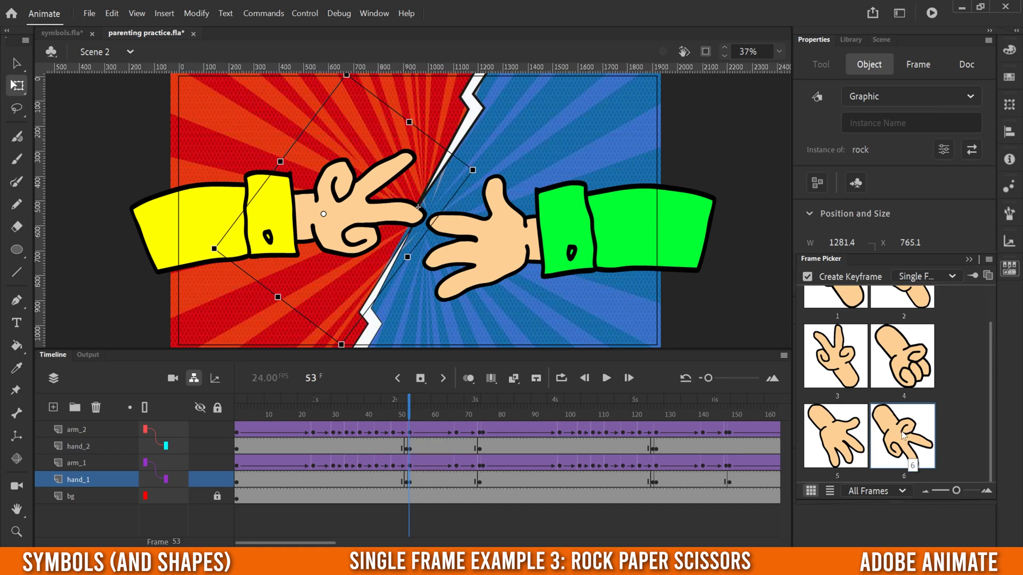
# Scrub Scene 2 onward through frames 69, 74 and 129 to frame 203 to review the changing hand poses
pyautogui.moveTo(426, 416); pyautogui.dragTo(466, 416)
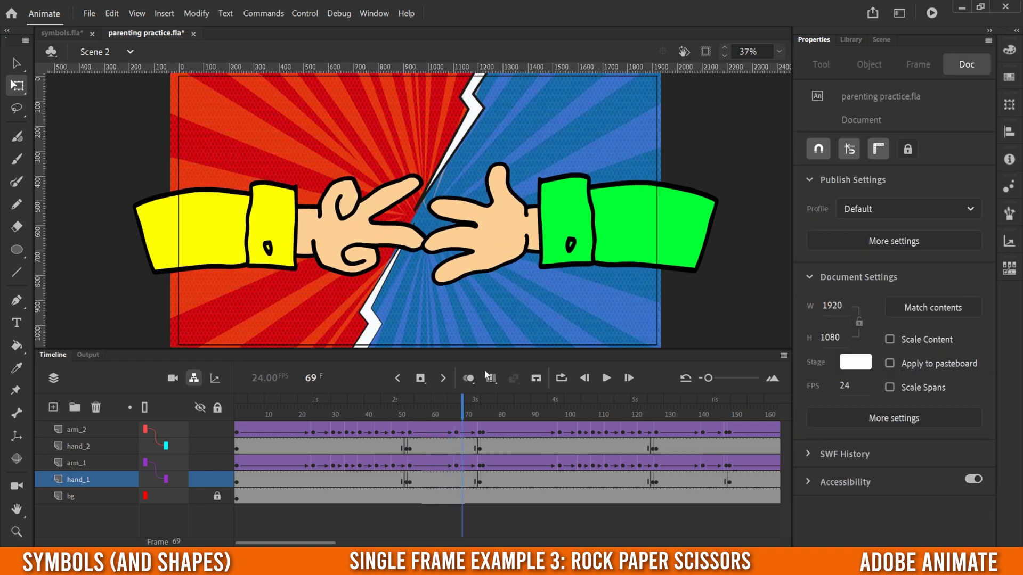
pyautogui.moveTo(461, 415); pyautogui.dragTo(479, 417)
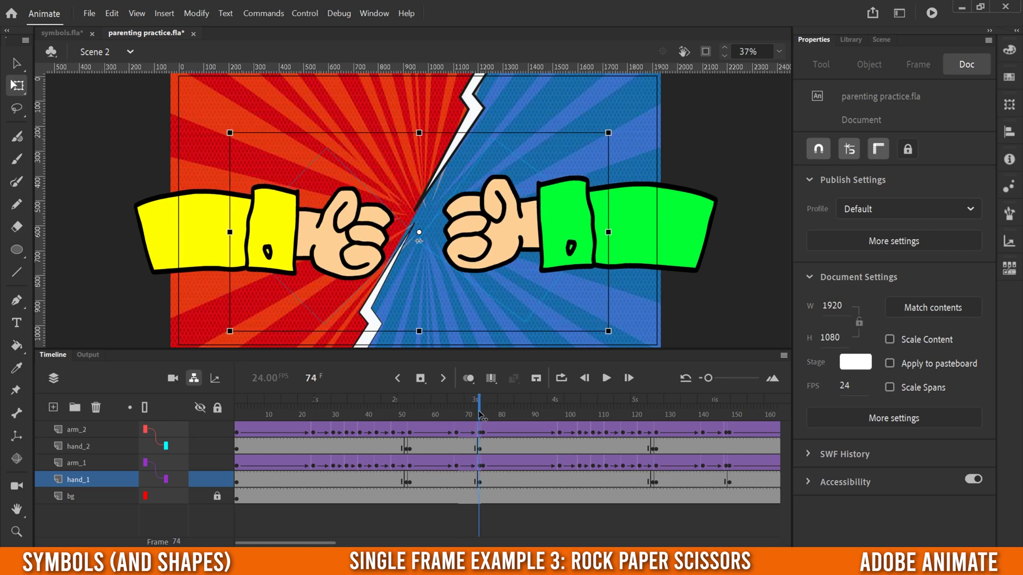
pyautogui.moveTo(481, 416); pyautogui.dragTo(665, 420)
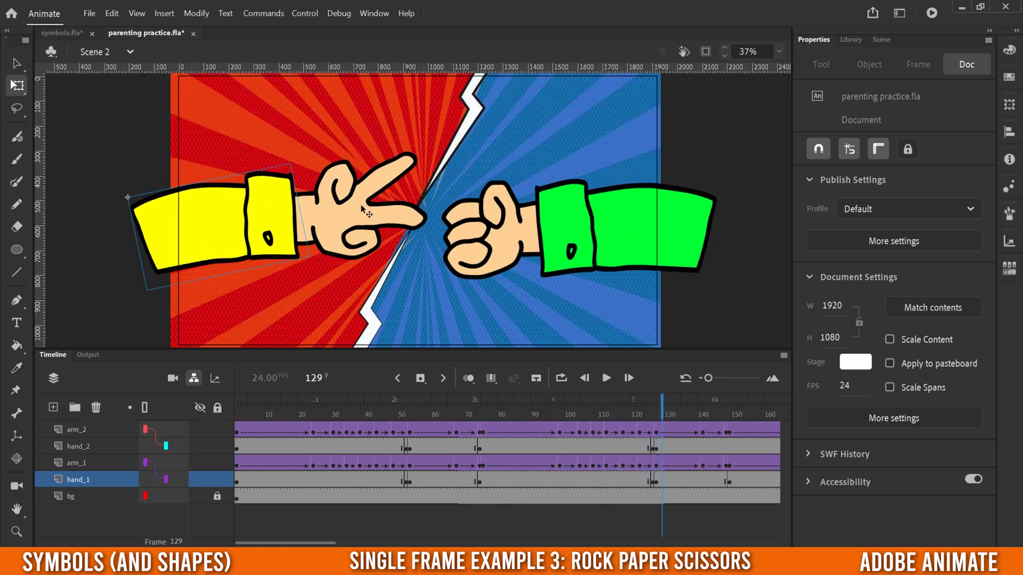
pyautogui.moveTo(271, 541); pyautogui.dragTo(337, 521)
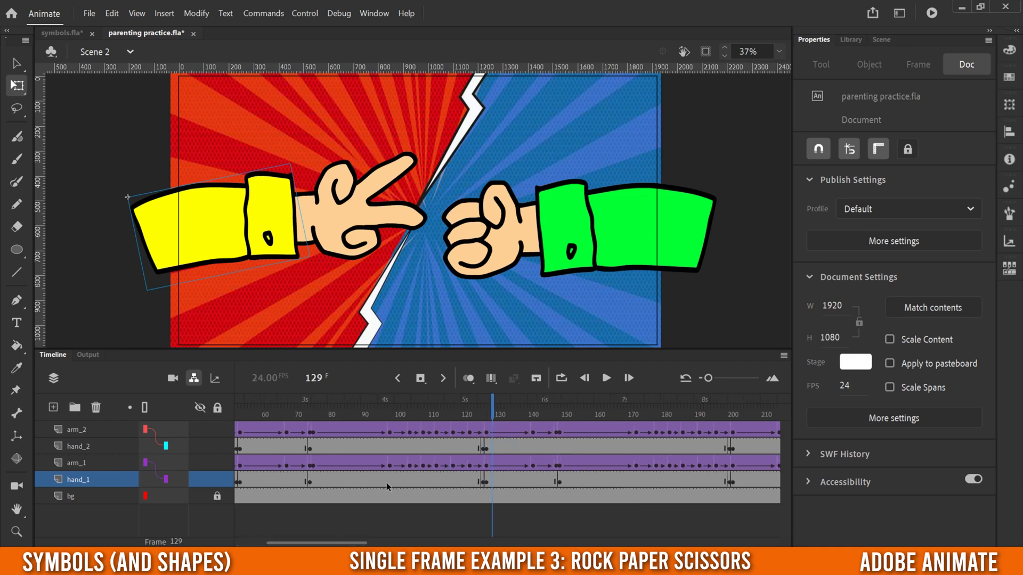
pyautogui.moveTo(489, 417); pyautogui.dragTo(738, 427)
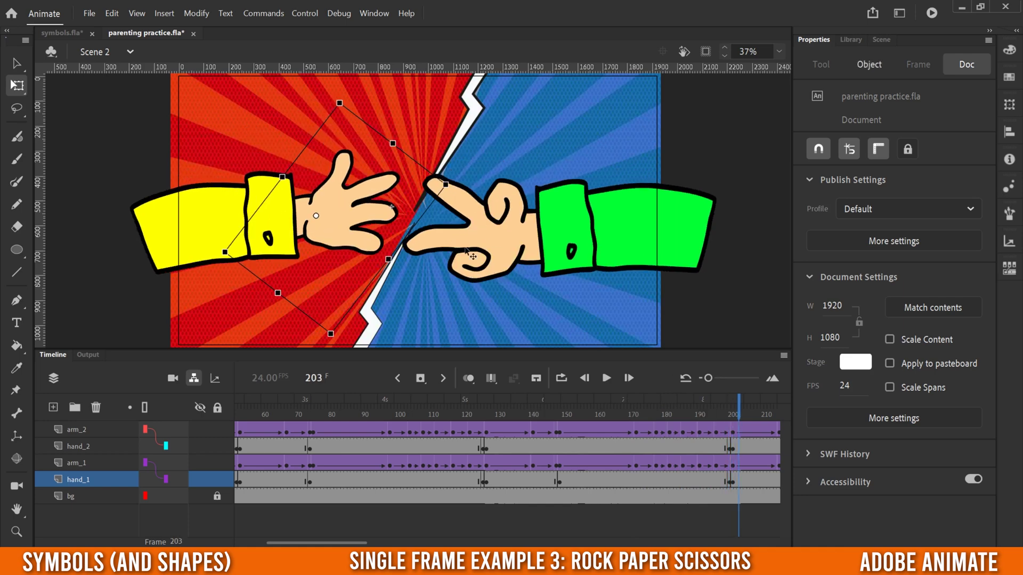